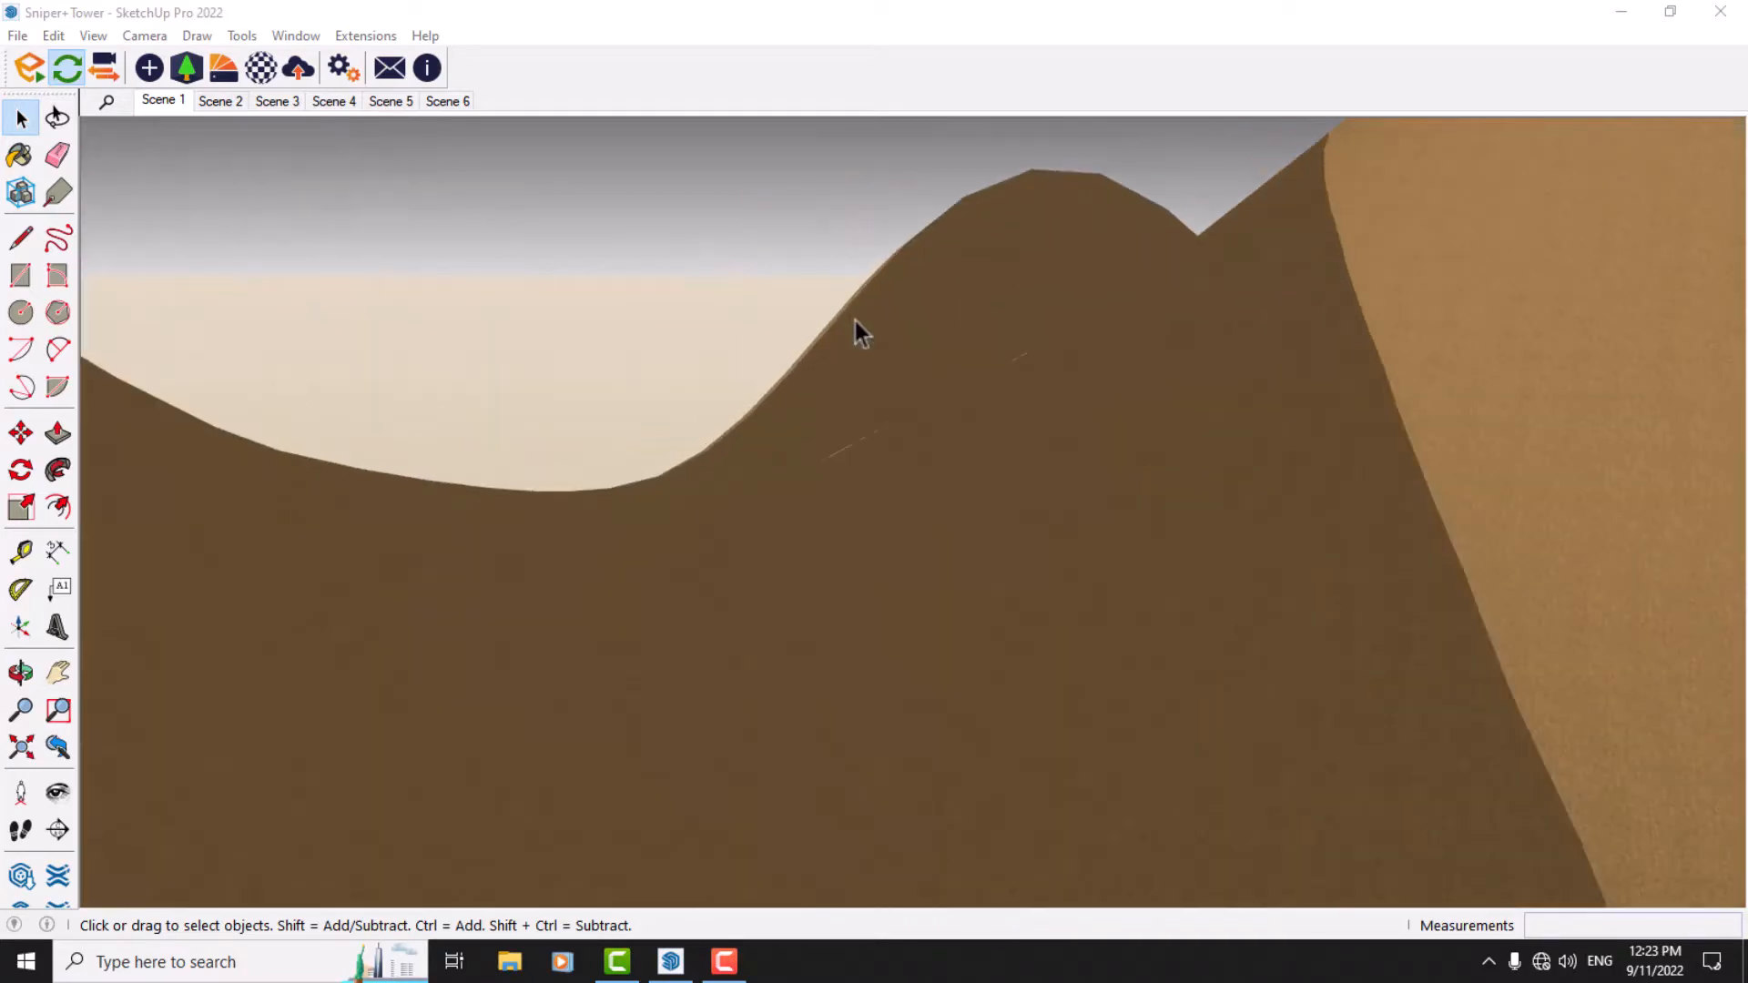
Examine the sniper tower's cabin, stairs, railings and unpainted lower landing from above
{"action": "scroll", "coordinate": [839, 341], "scroll_direction": "down", "scroll_amount": 4}
{"action": "scroll", "coordinate": [805, 381], "scroll_direction": "up", "scroll_amount": 4}
{"action": "middle_click_drag", "start_coordinate": [805, 381], "coordinate": [848, 565]}
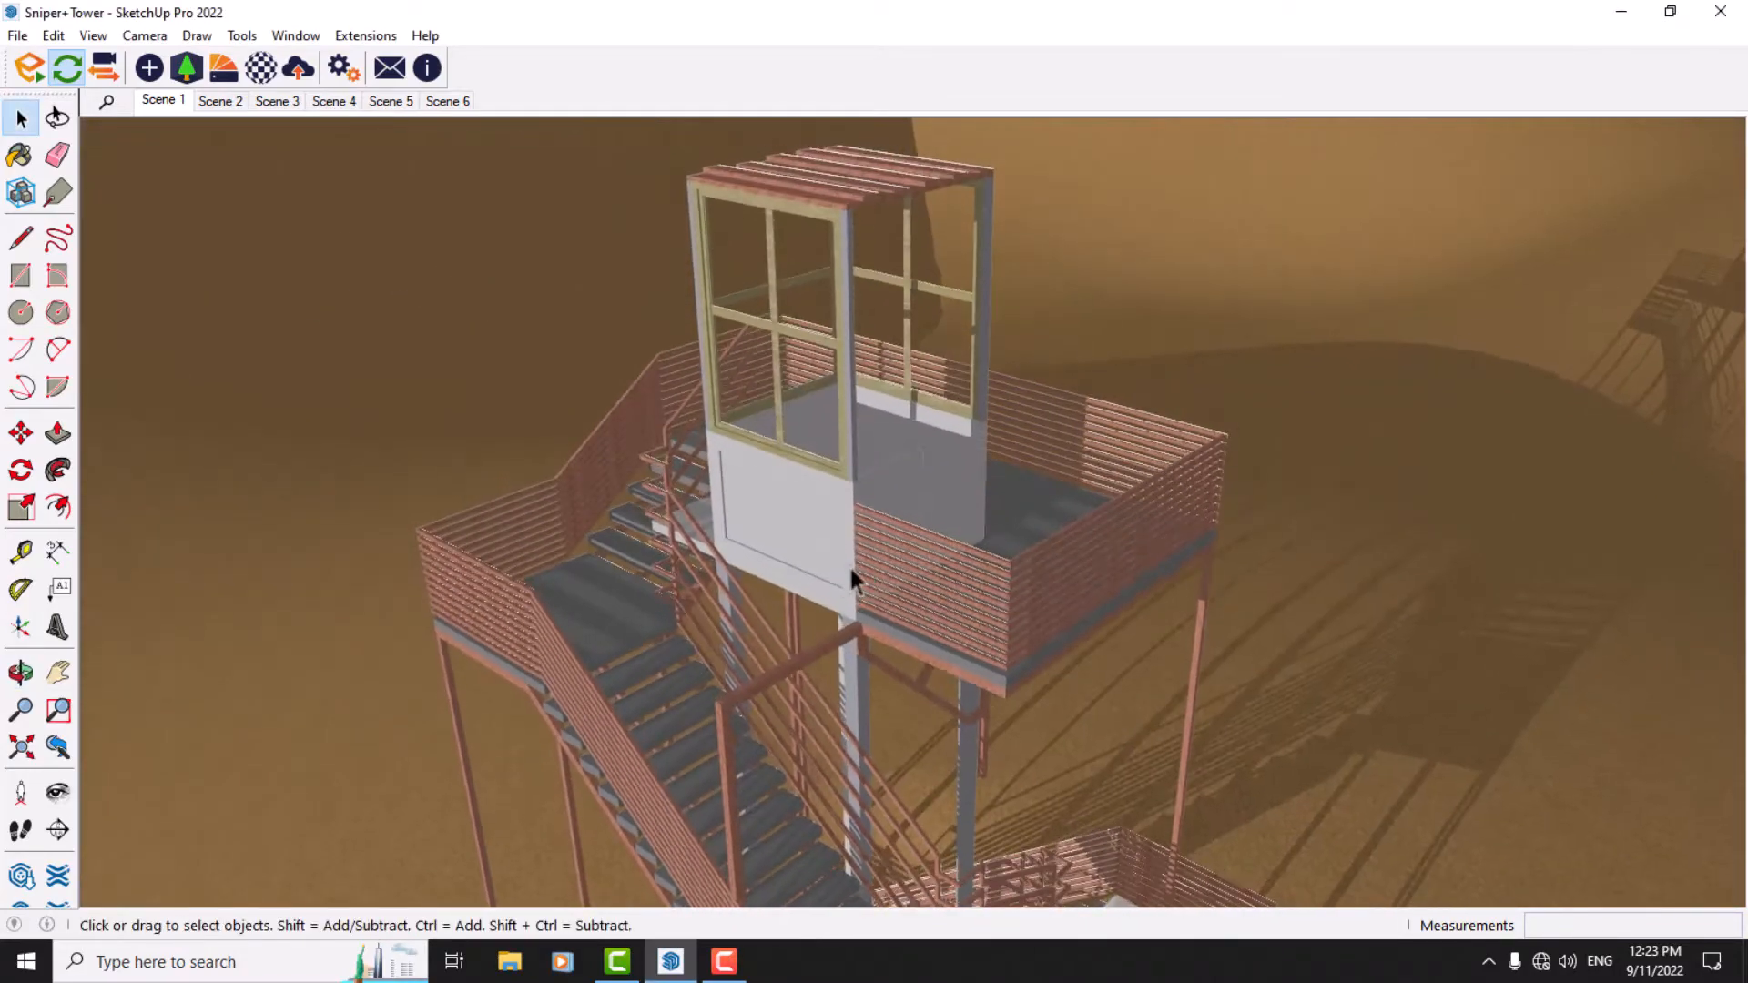
{"action": "scroll", "coordinate": [555, 533], "scroll_direction": "up", "scroll_amount": 4}
{"action": "scroll", "coordinate": [753, 401], "scroll_direction": "down", "scroll_amount": 5}
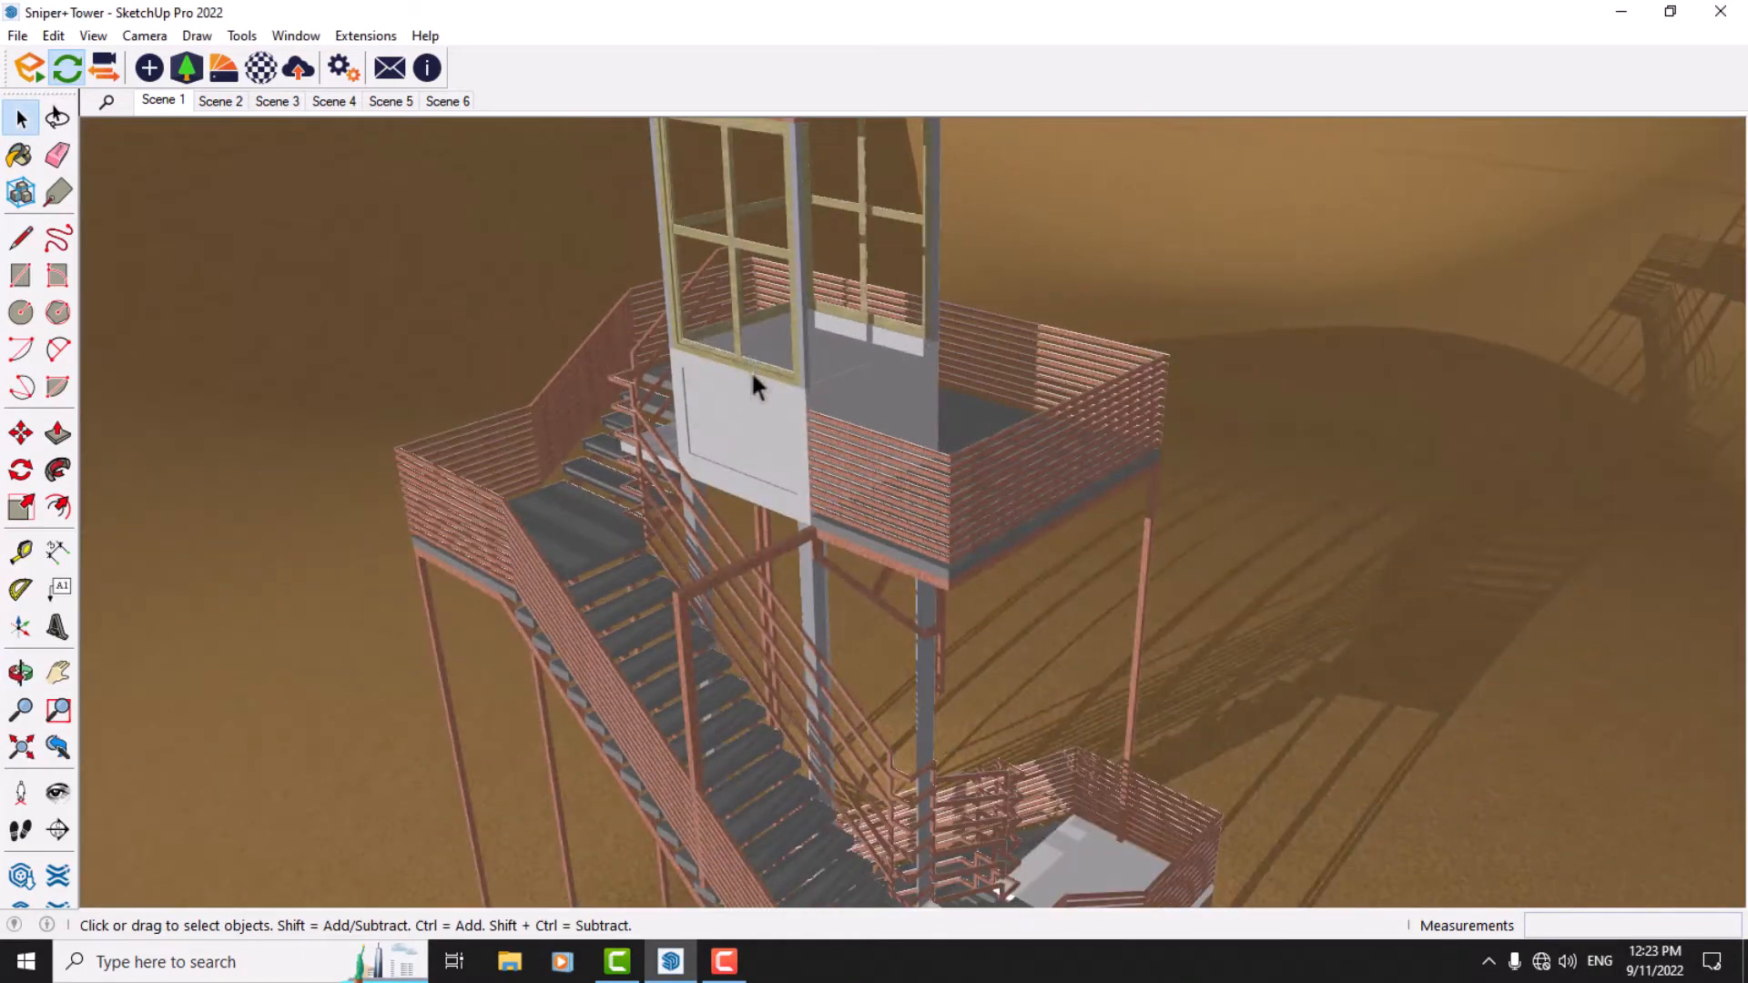
{"action": "middle_click_drag", "start_coordinate": [753, 382], "coordinate": [1125, 524]}
{"action": "scroll", "coordinate": [815, 410], "scroll_direction": "up", "scroll_amount": 3}
{"action": "scroll", "coordinate": [812, 394], "scroll_direction": "down", "scroll_amount": 5}
{"action": "scroll", "coordinate": [870, 519], "scroll_direction": "up", "scroll_amount": 3}
{"action": "scroll", "coordinate": [1127, 523], "scroll_direction": "up", "scroll_amount": 3}
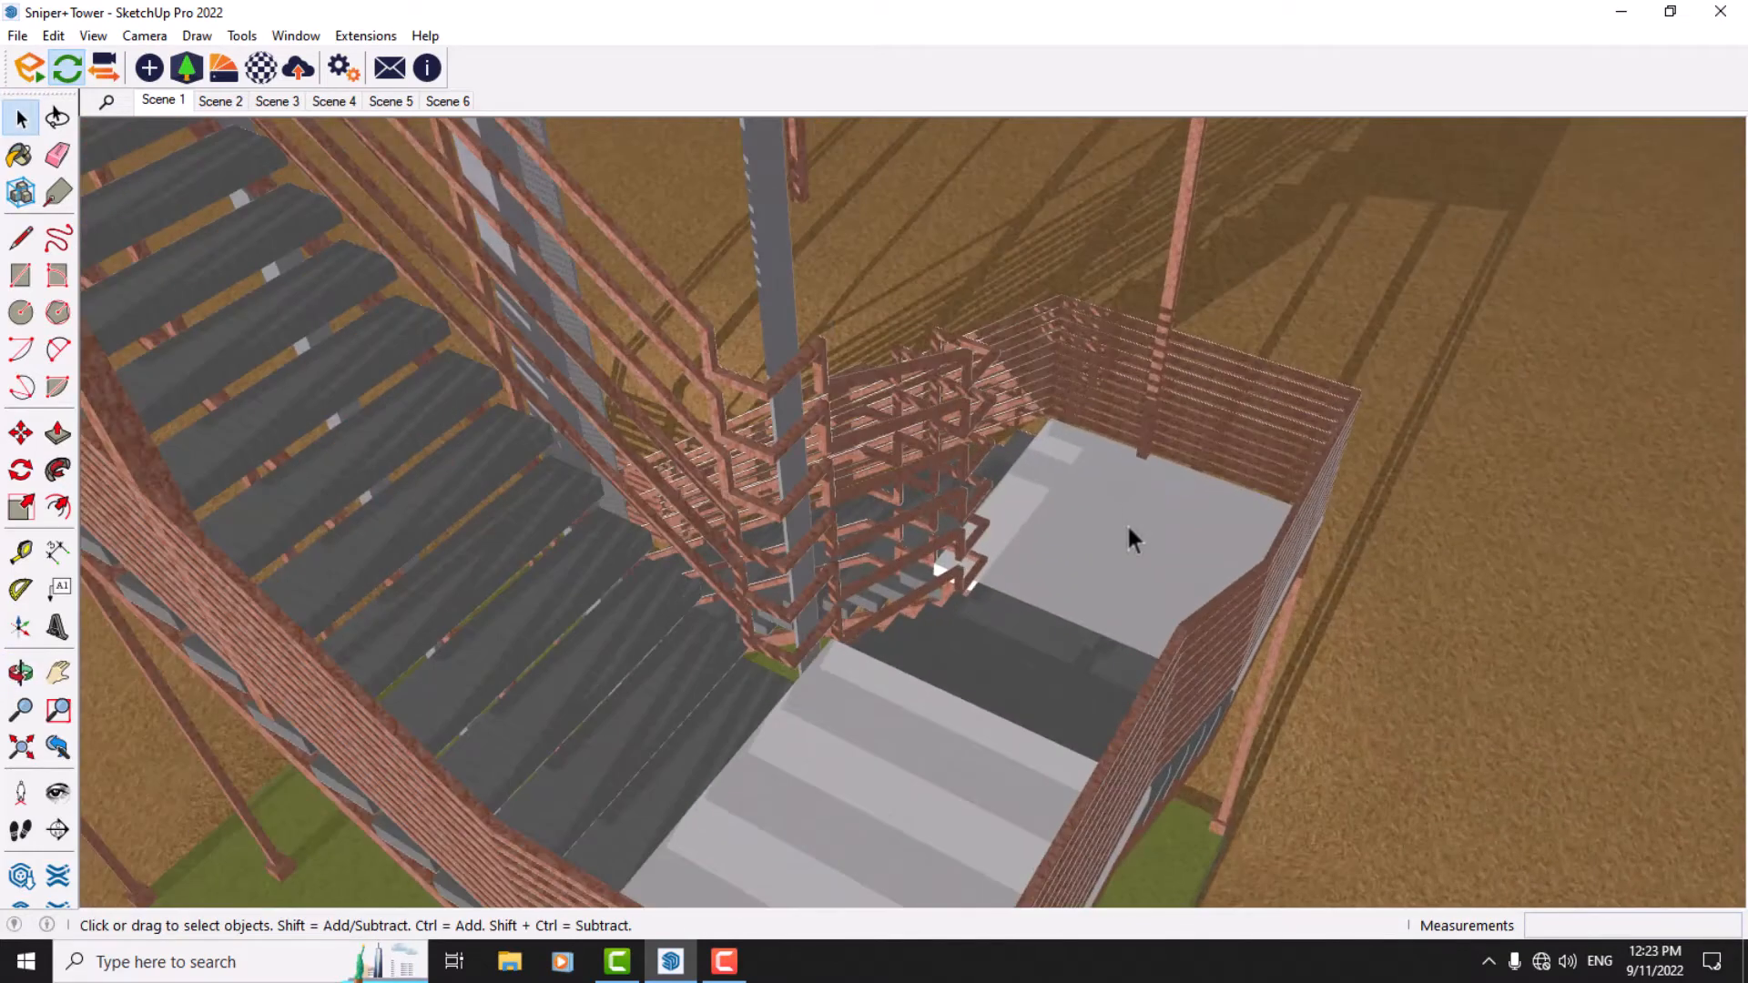
Sample the Metal Seamed material from the tower's stair structure, paint the connected light landing surfaces with it, and close the group
{"action": "scroll", "coordinate": [1064, 574], "scroll_direction": "down", "scroll_amount": 2}
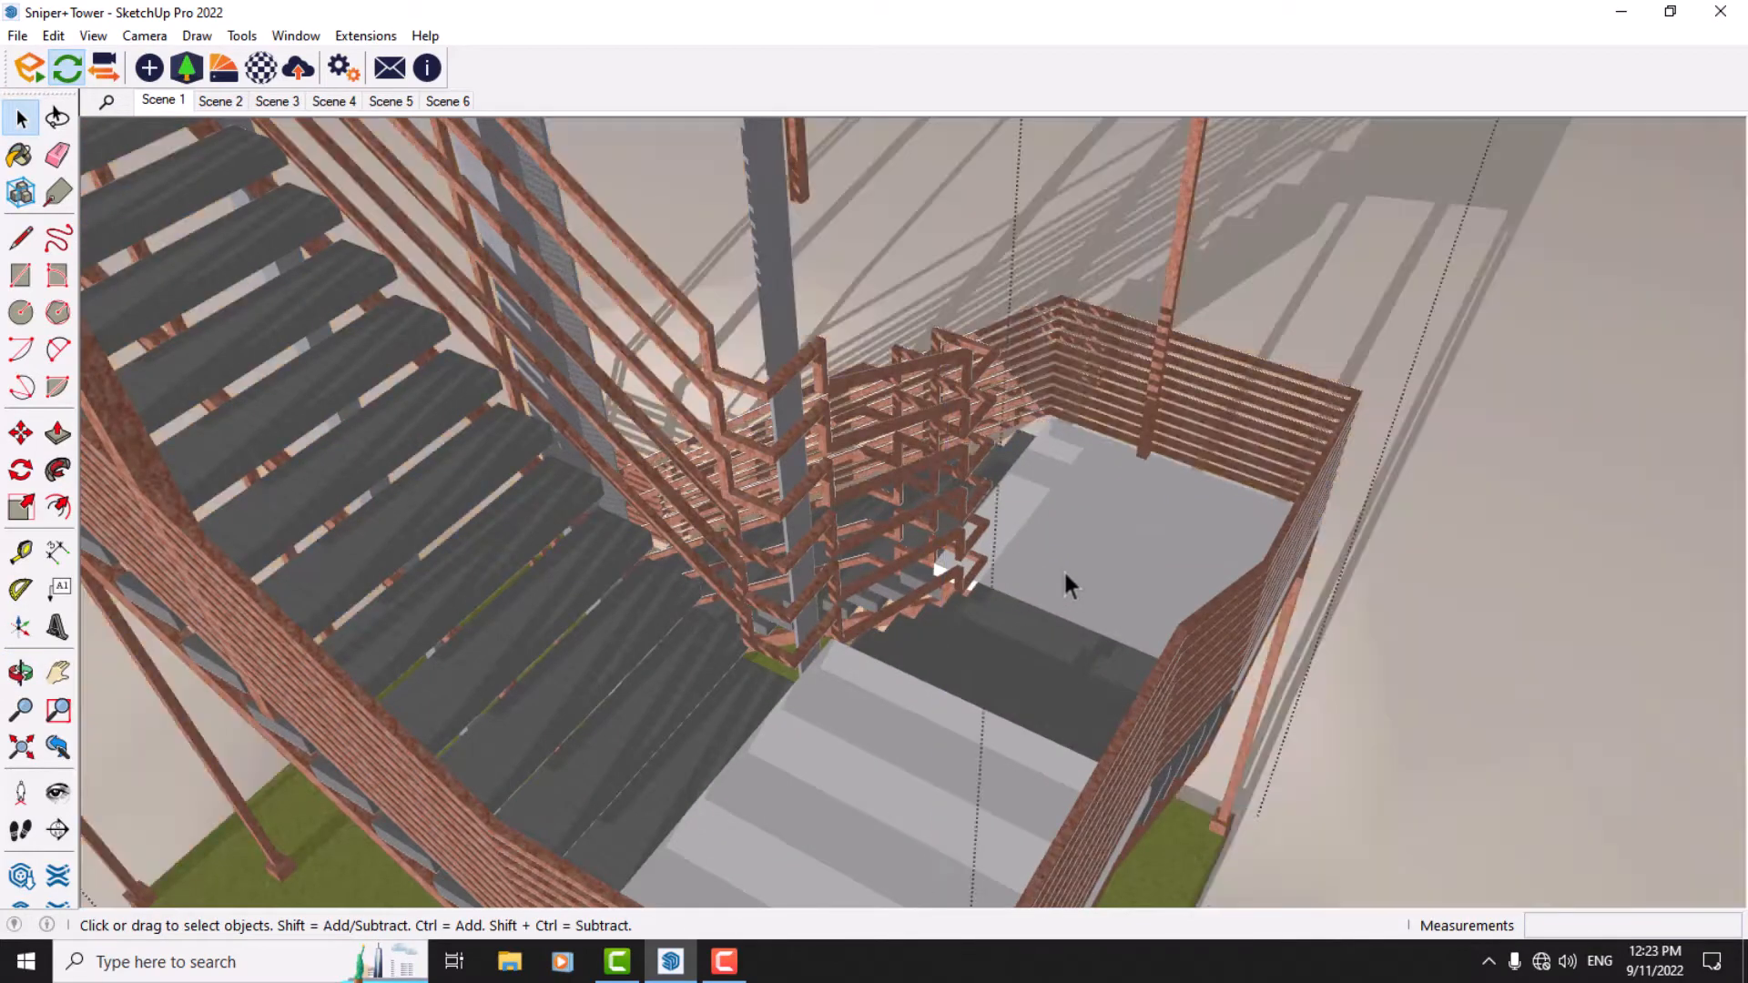
{"action": "scroll", "coordinate": [844, 659], "scroll_direction": "down", "scroll_amount": 4}
{"action": "left_click", "coordinate": [20, 155]}
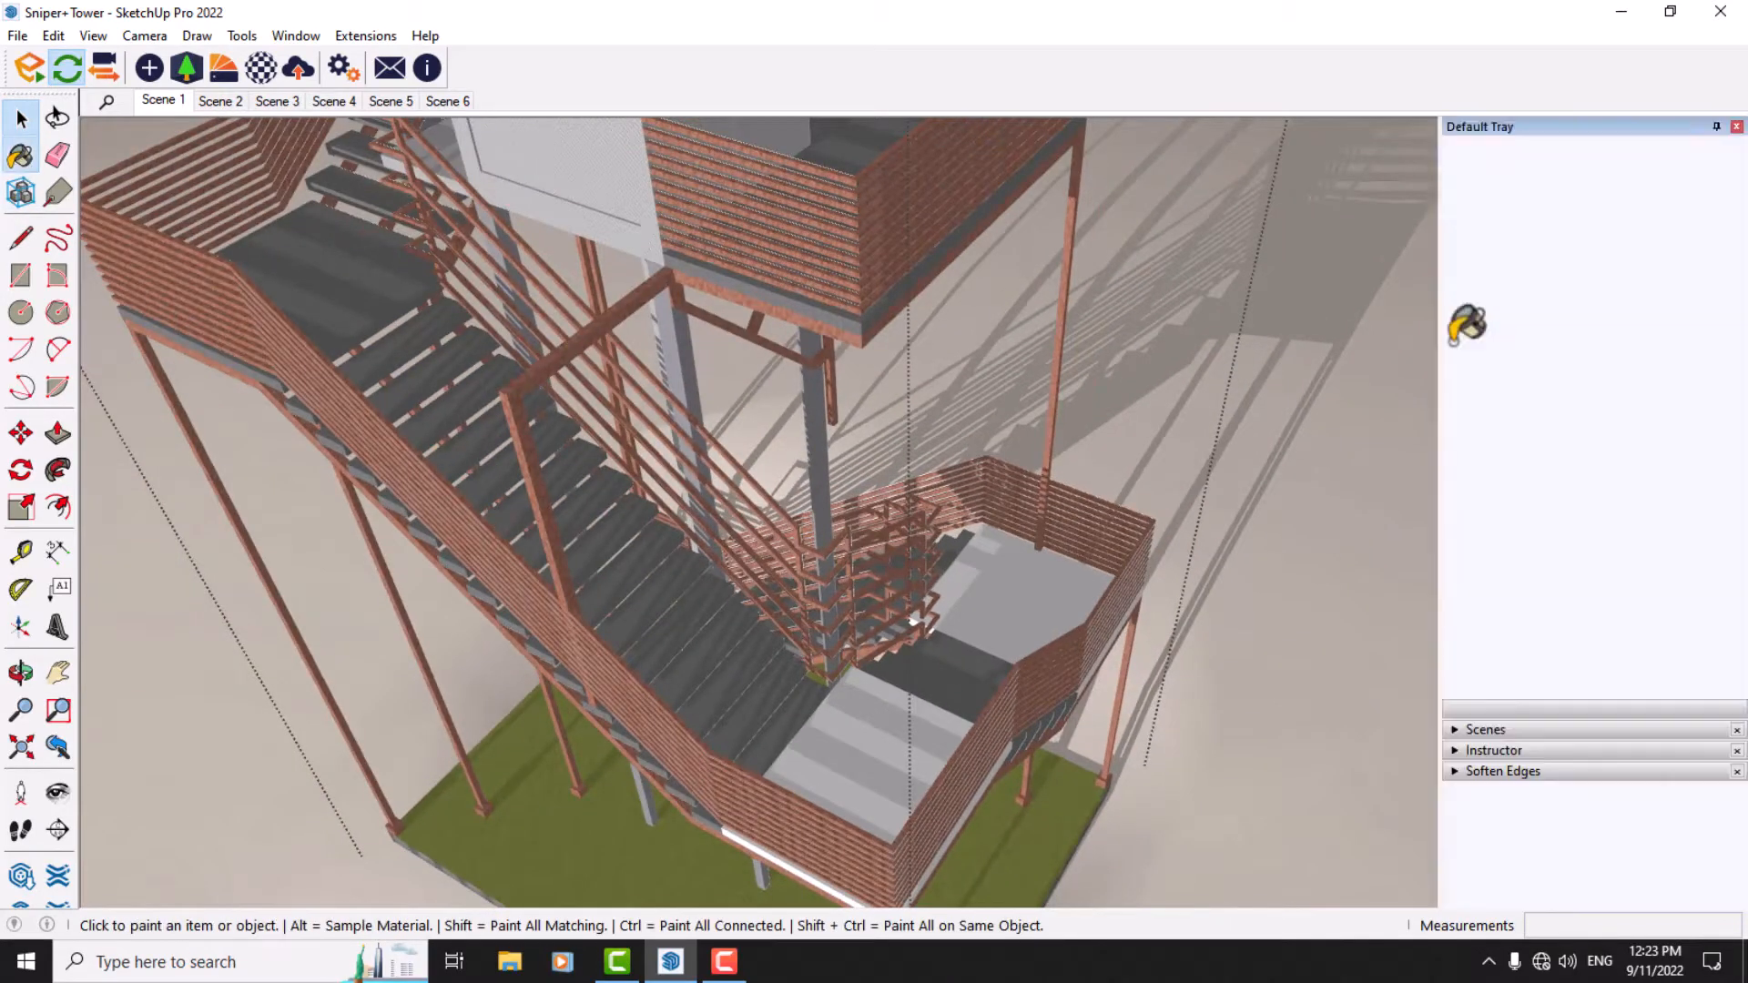
{"action": "left_click", "coordinate": [1464, 277]}
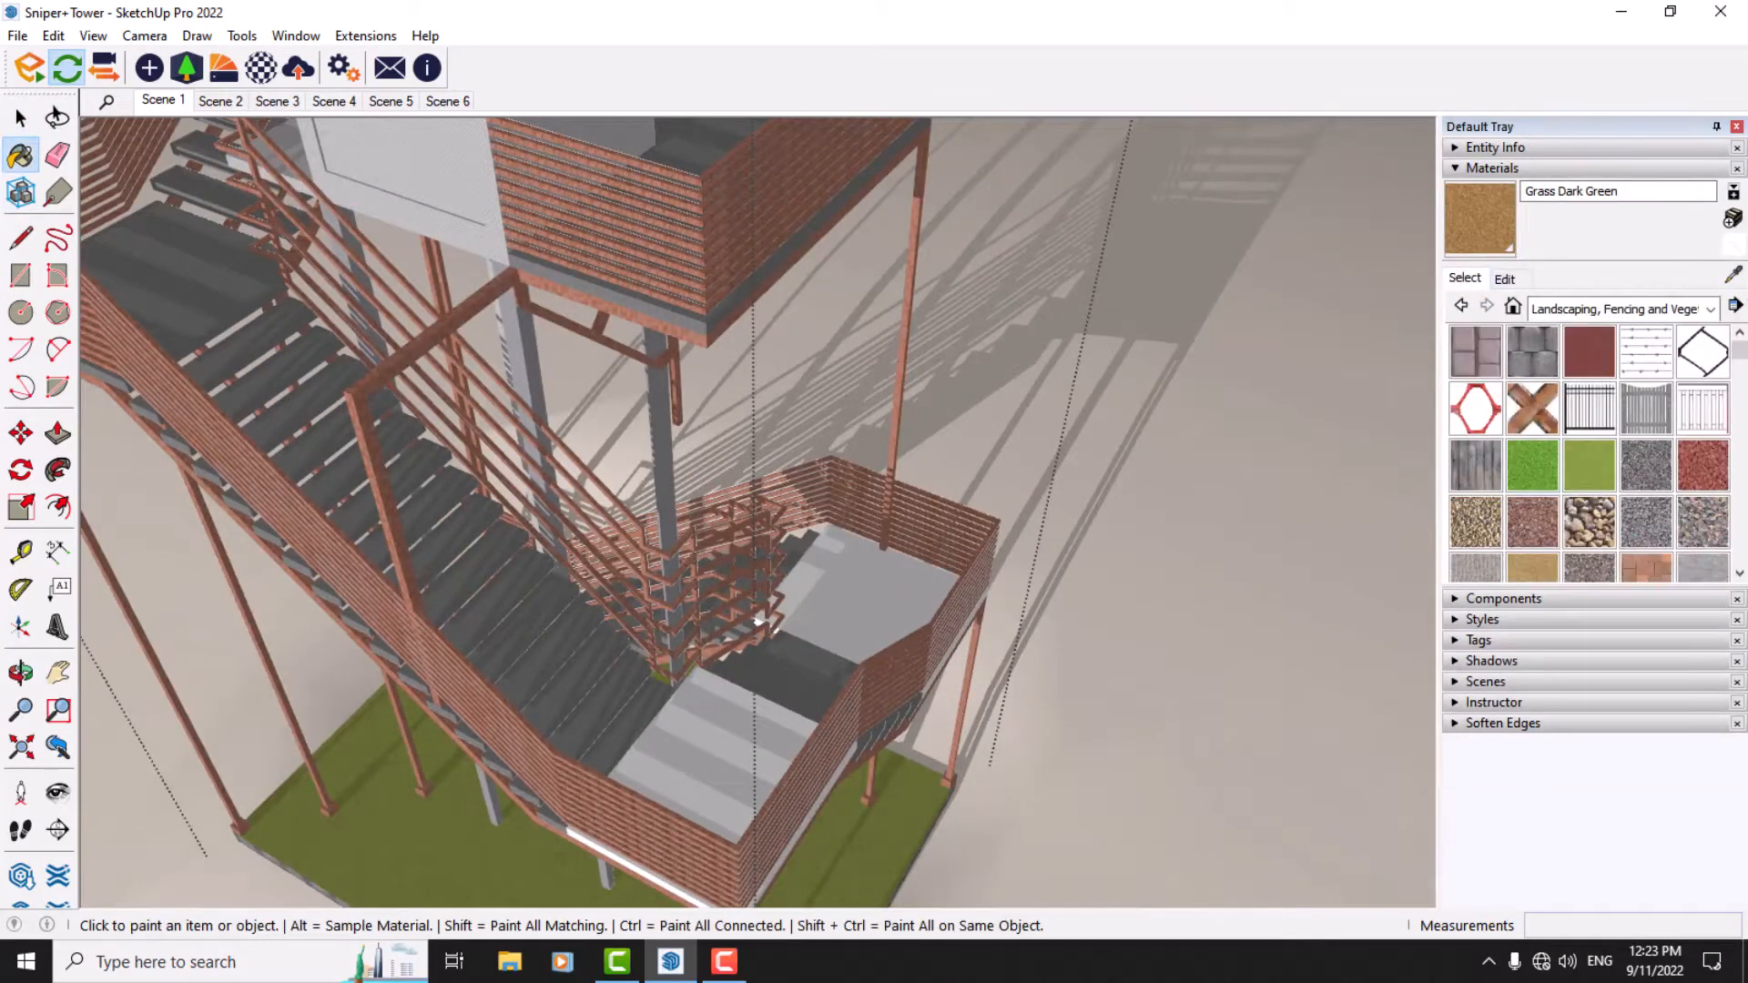
{"action": "left_click", "coordinate": [1733, 275]}
{"action": "left_click", "coordinate": [206, 248]}
{"action": "scroll", "coordinate": [889, 546], "scroll_direction": "up", "scroll_amount": 2}
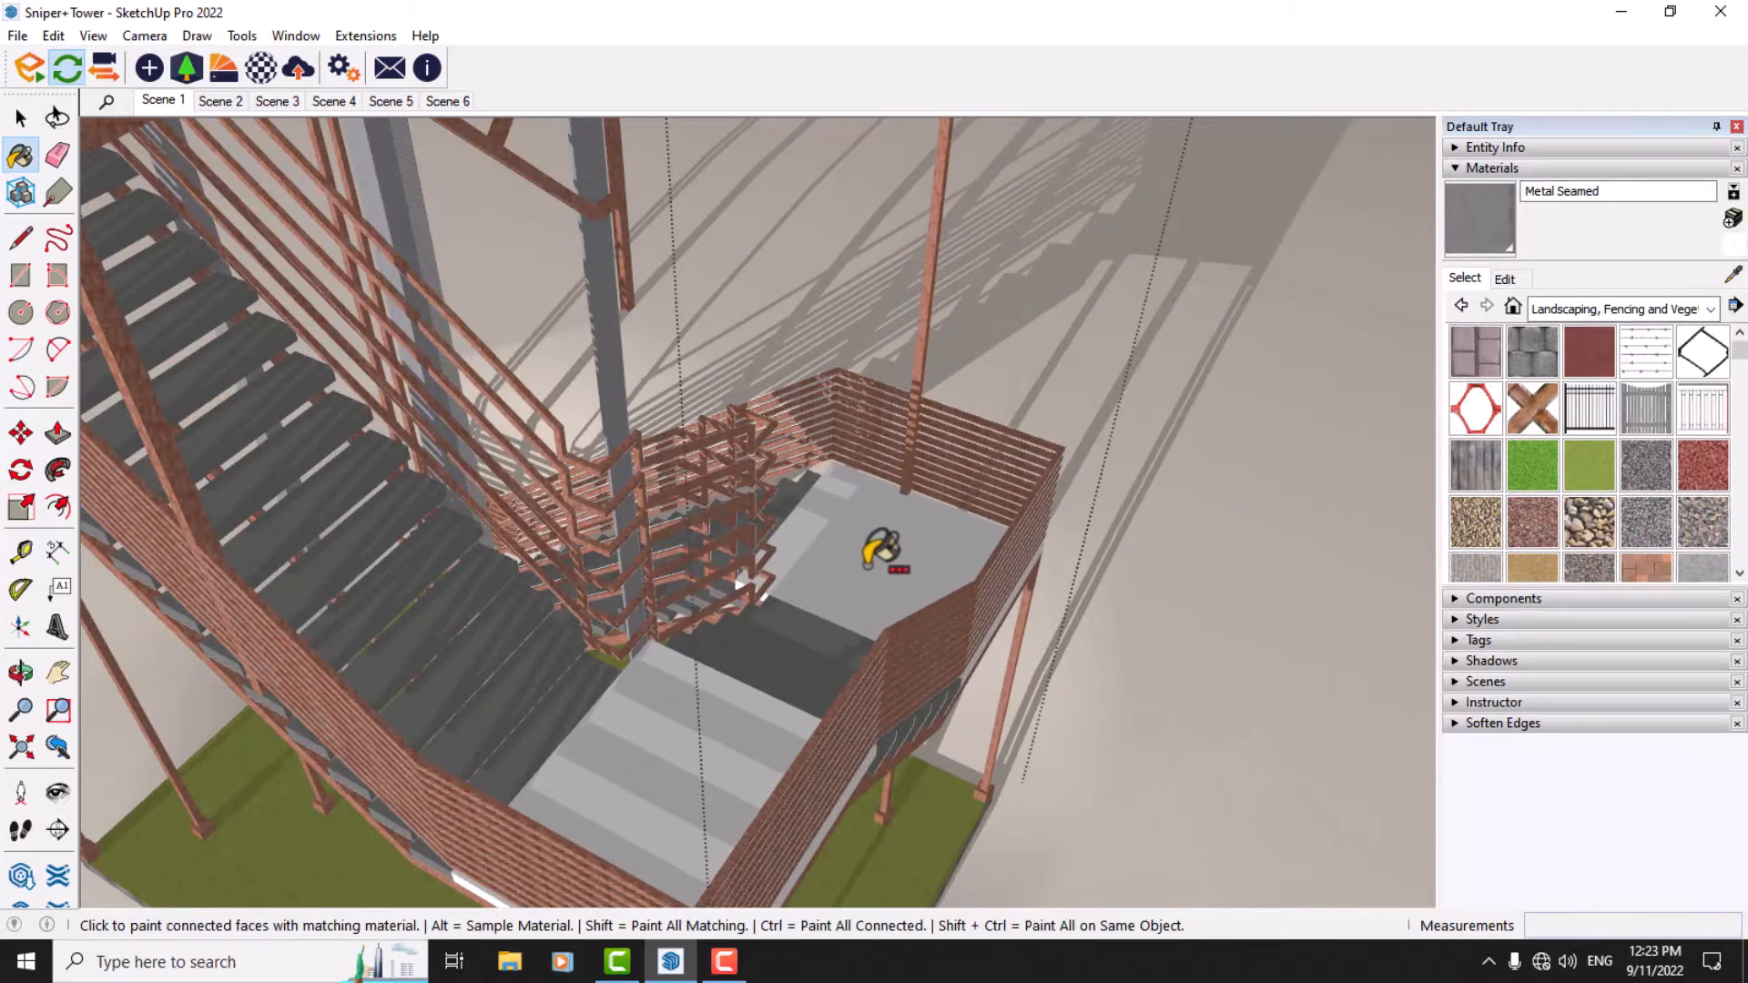
{"action": "left_click", "coordinate": [885, 546], "text": "ctrl"}
{"action": "key", "text": "space"}
{"action": "scroll", "coordinate": [781, 544], "scroll_direction": "down", "scroll_amount": 5}
{"action": "right_click", "coordinate": [921, 544]}
{"action": "left_click", "coordinate": [947, 552]}
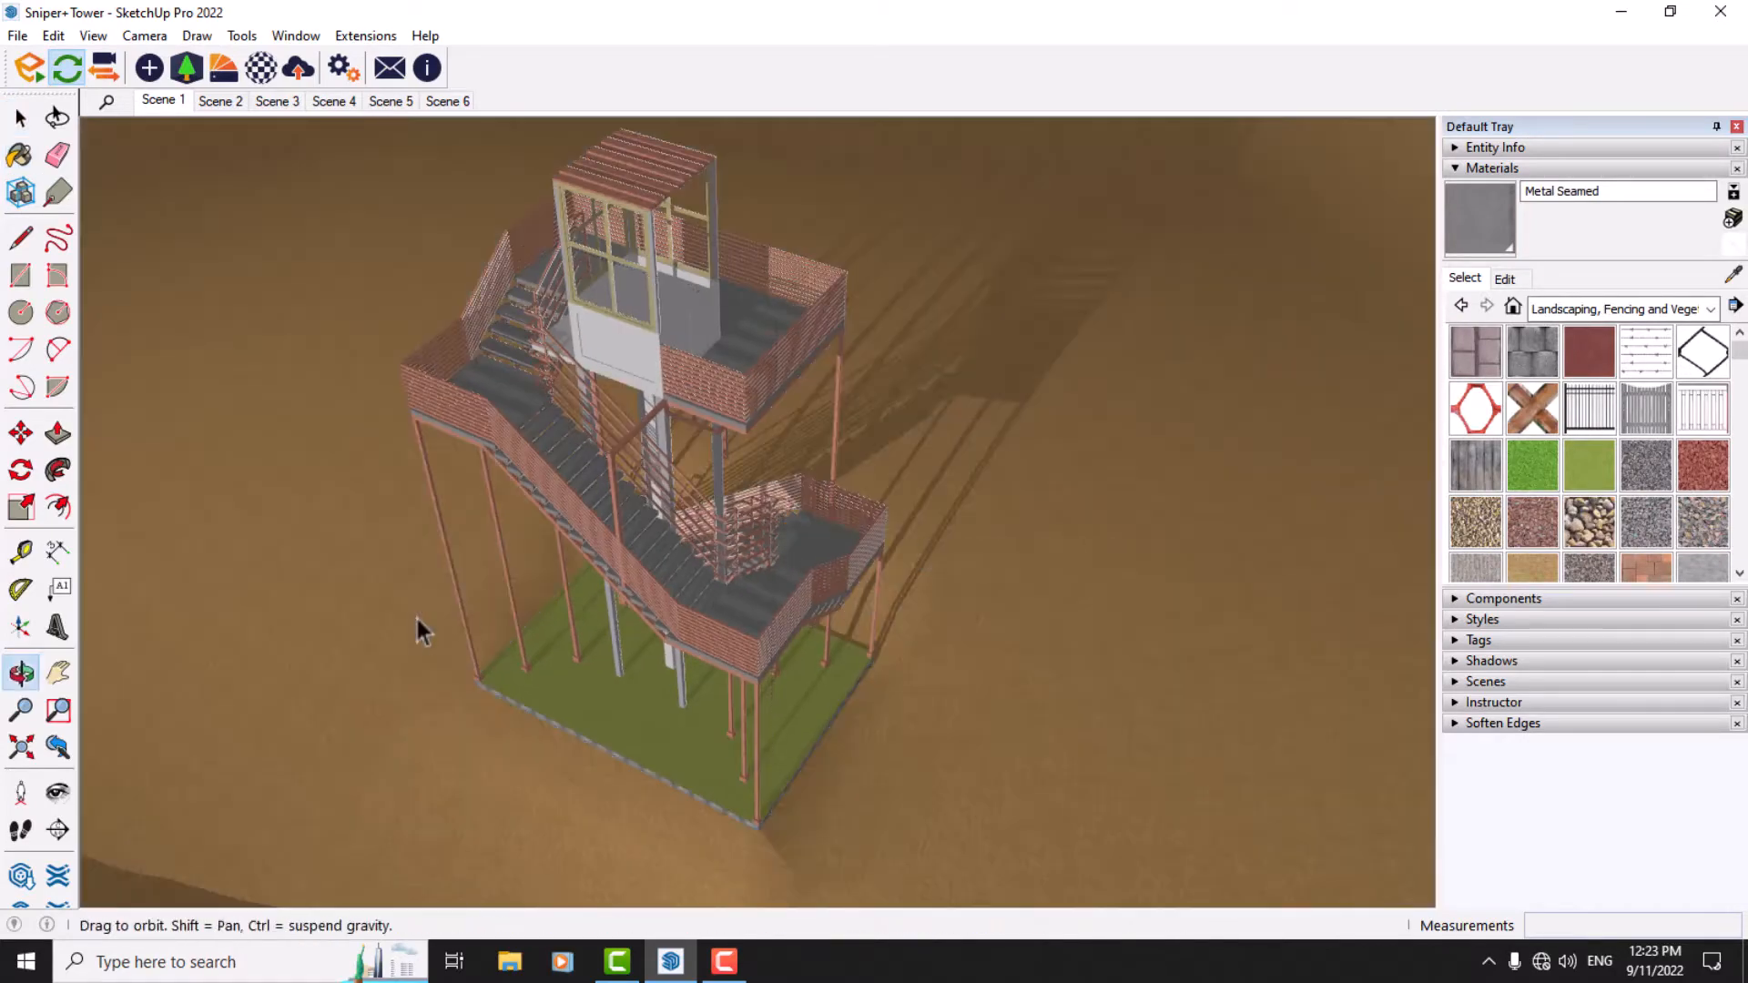
Examine the tower cabin's window frames, walls and roof from several sides and close up
{"action": "middle_click_drag", "start_coordinate": [416, 615], "coordinate": [1335, 488]}
{"action": "scroll", "coordinate": [740, 669], "scroll_direction": "up", "scroll_amount": 5}
{"action": "scroll", "coordinate": [740, 674], "scroll_direction": "down", "scroll_amount": 5}
{"action": "scroll", "coordinate": [811, 624], "scroll_direction": "up", "scroll_amount": 6}
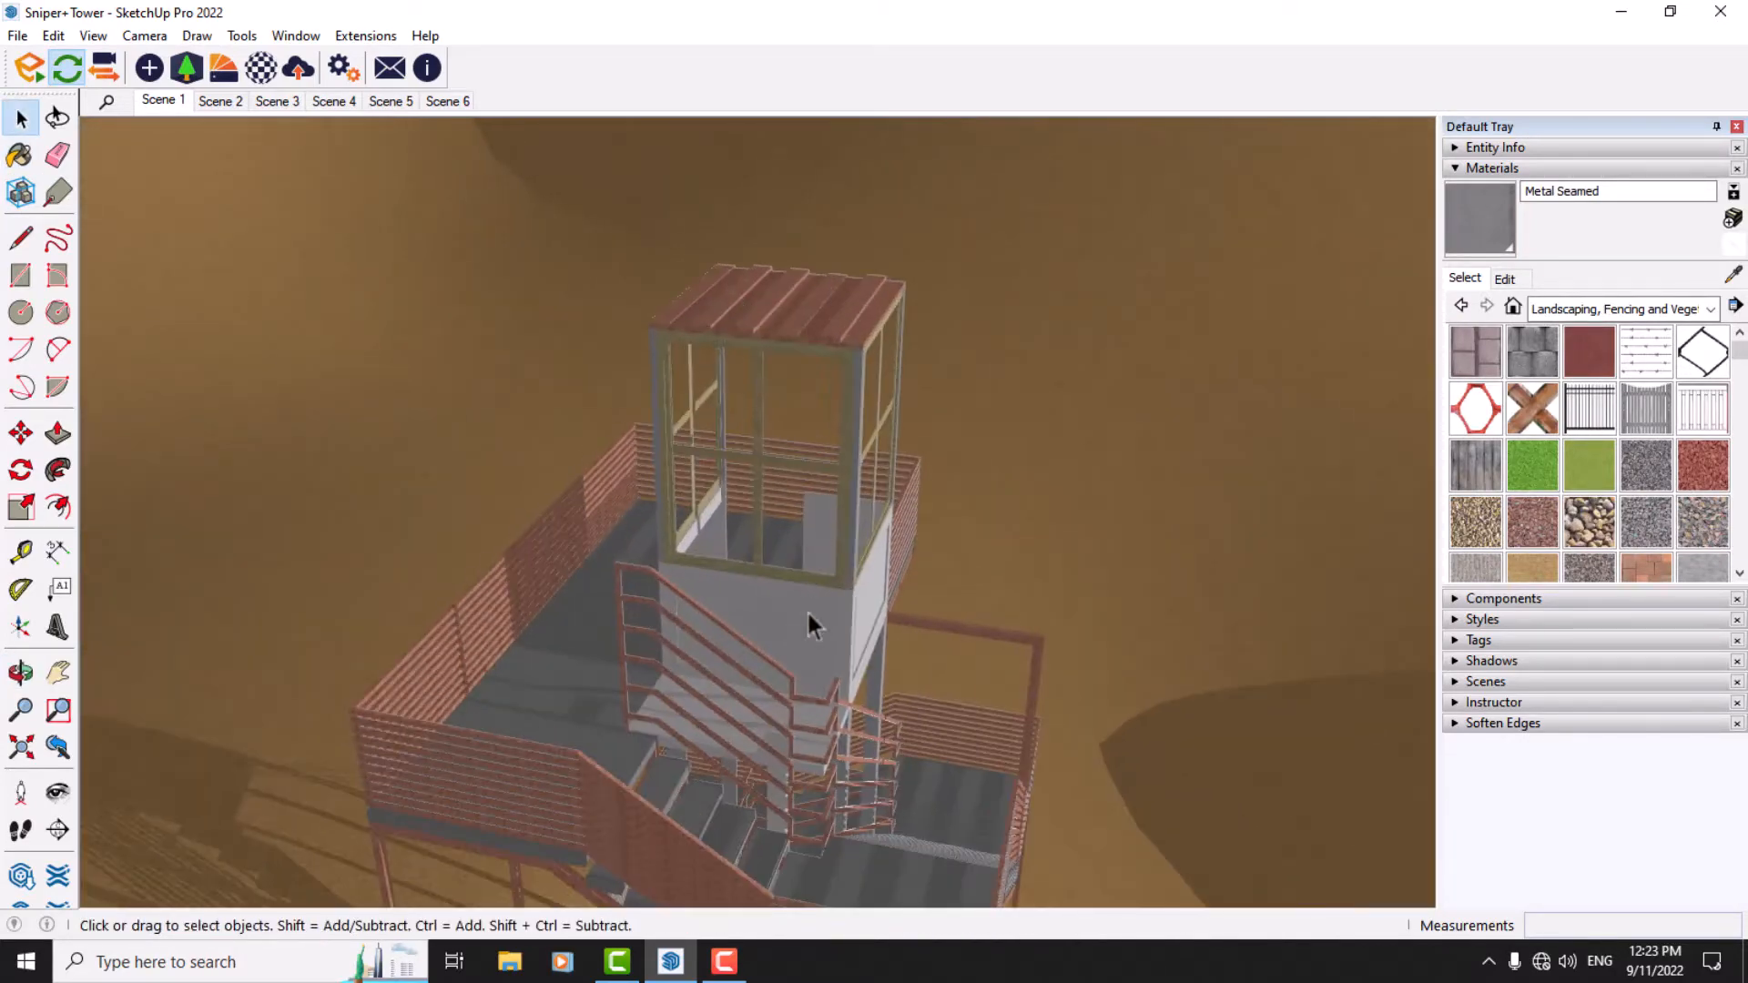
{"action": "middle_click_drag", "start_coordinate": [811, 631], "coordinate": [651, 460]}
{"action": "scroll", "coordinate": [838, 573], "scroll_direction": "down", "scroll_amount": 2}
{"action": "scroll", "coordinate": [773, 585], "scroll_direction": "down", "scroll_amount": 2}
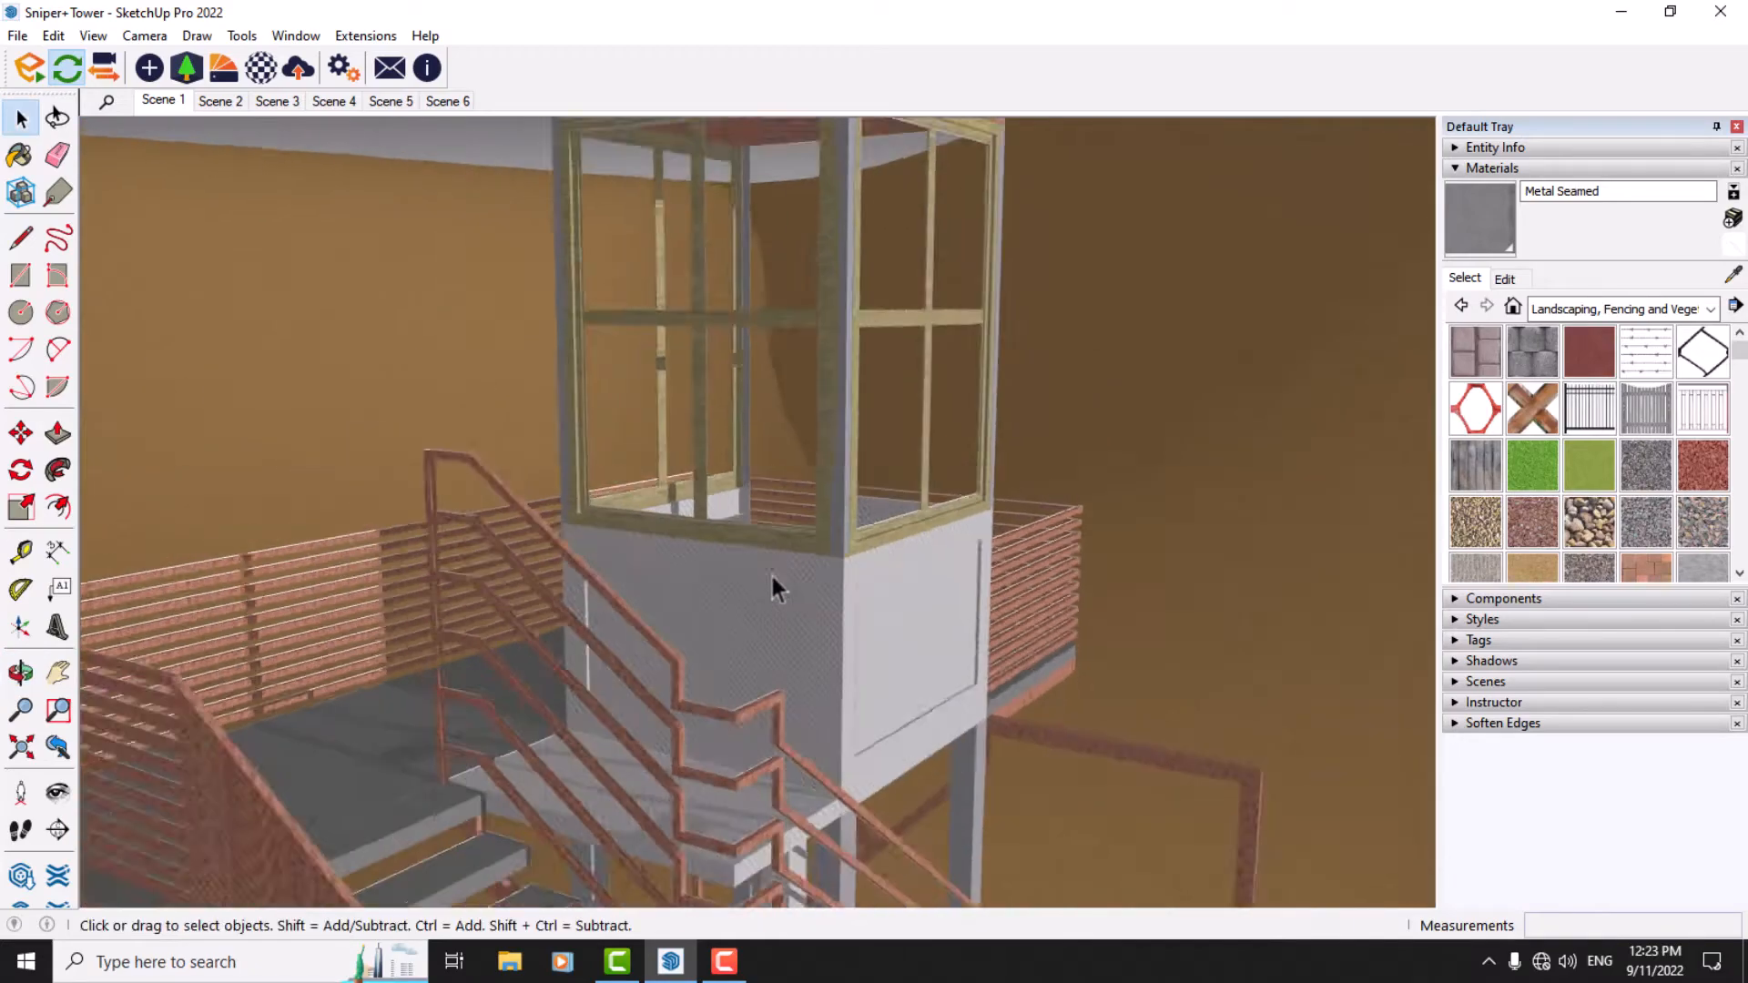
{"action": "middle_click_drag", "start_coordinate": [773, 585], "coordinate": [723, 545]}
{"action": "scroll", "coordinate": [628, 496], "scroll_direction": "up", "scroll_amount": 4}
{"action": "scroll", "coordinate": [694, 496], "scroll_direction": "down", "scroll_amount": 5}
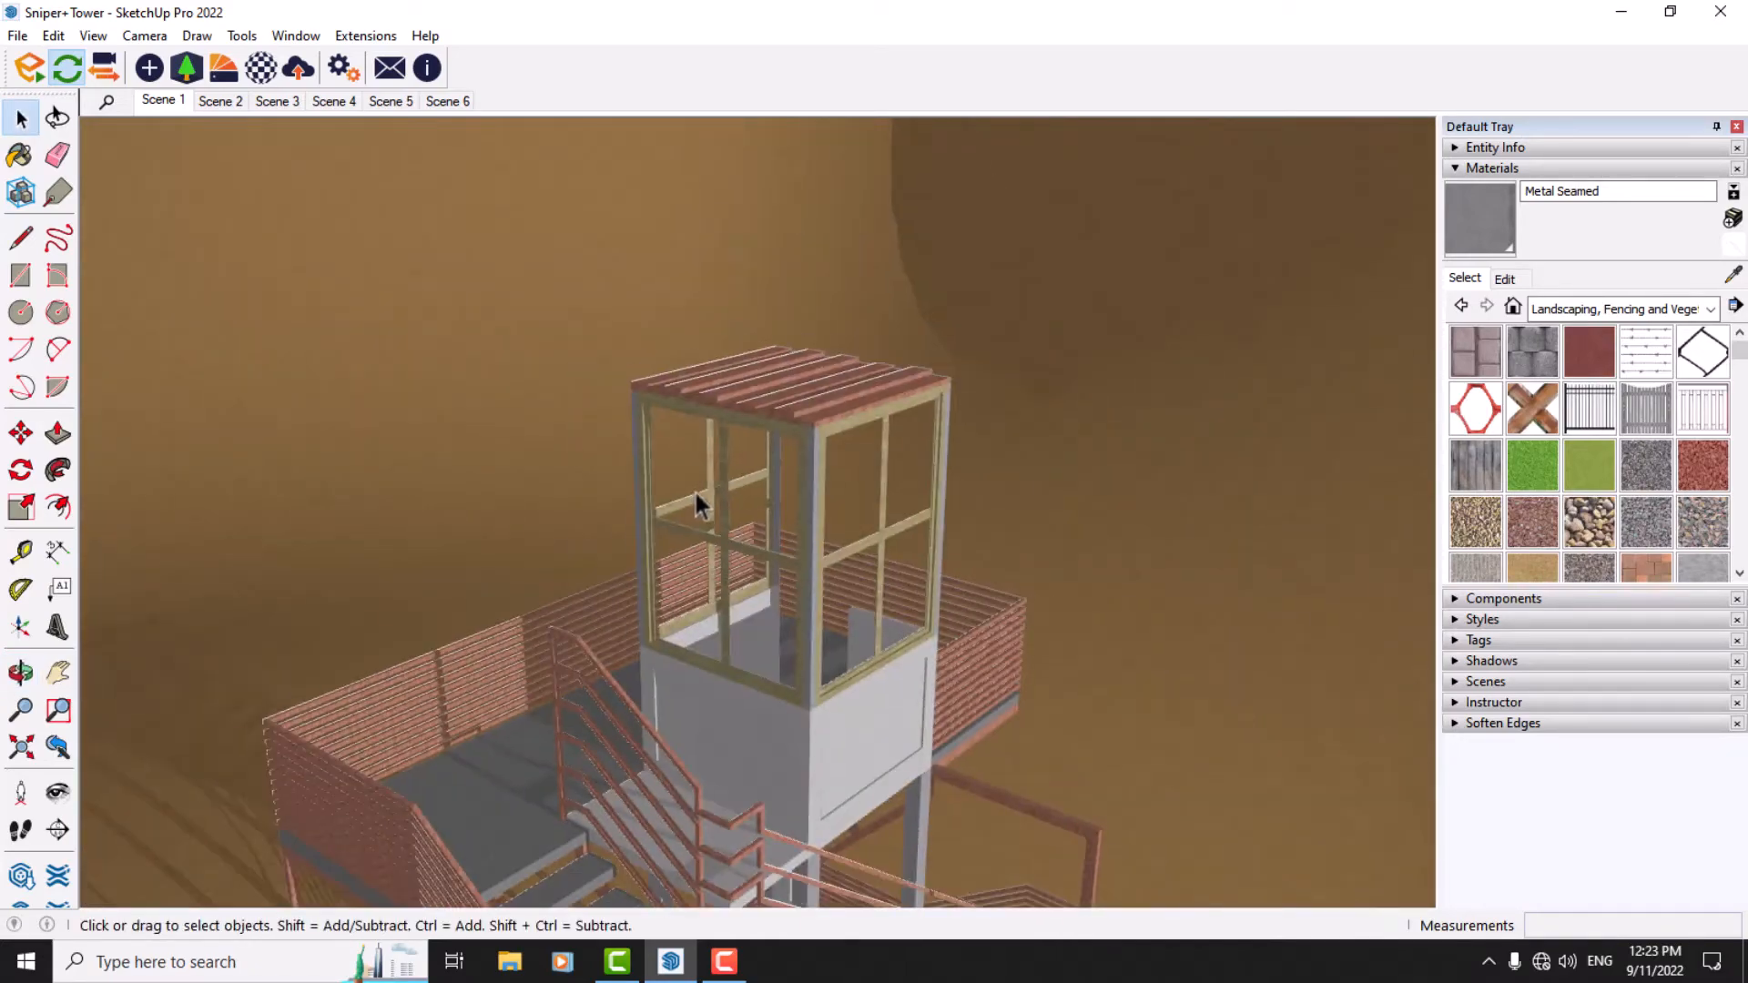
{"action": "scroll", "coordinate": [720, 544], "scroll_direction": "up", "scroll_amount": 6}
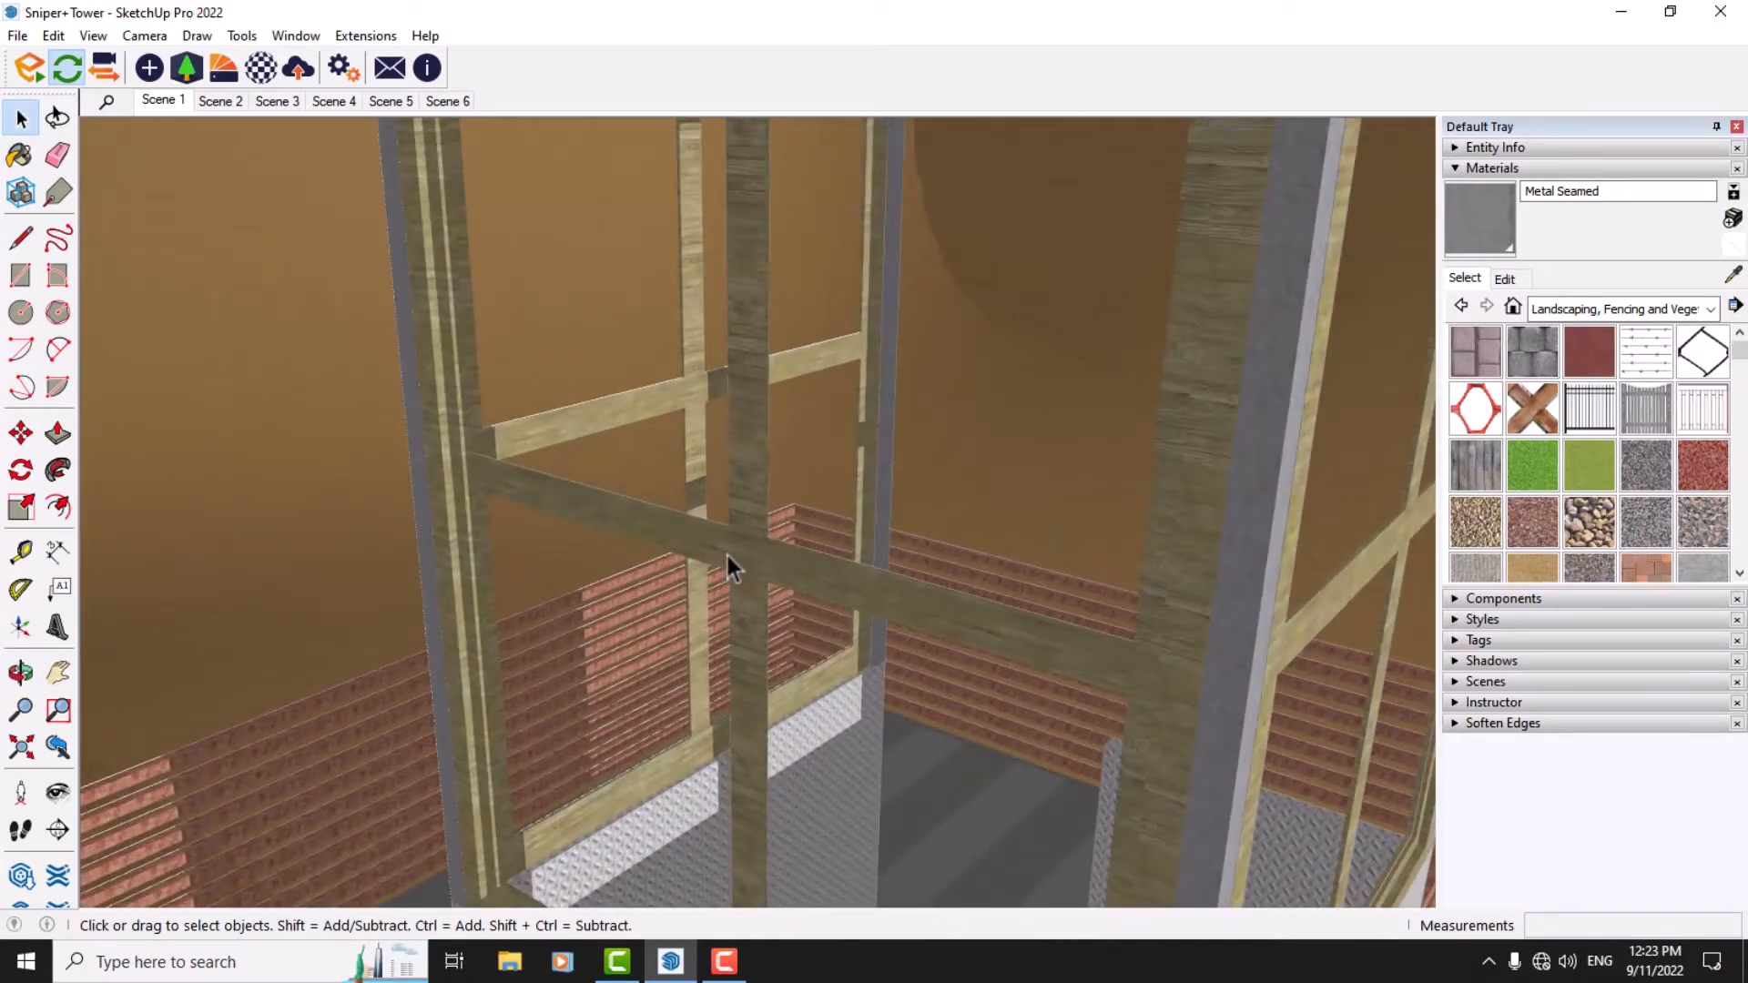
{"action": "scroll", "coordinate": [636, 507], "scroll_direction": "down", "scroll_amount": 2}
{"action": "scroll", "coordinate": [662, 573], "scroll_direction": "down", "scroll_amount": 8}
{"action": "middle_click_drag", "start_coordinate": [662, 573], "coordinate": [566, 921]}
{"action": "middle_click_drag", "start_coordinate": [772, 760], "coordinate": [519, 261]}
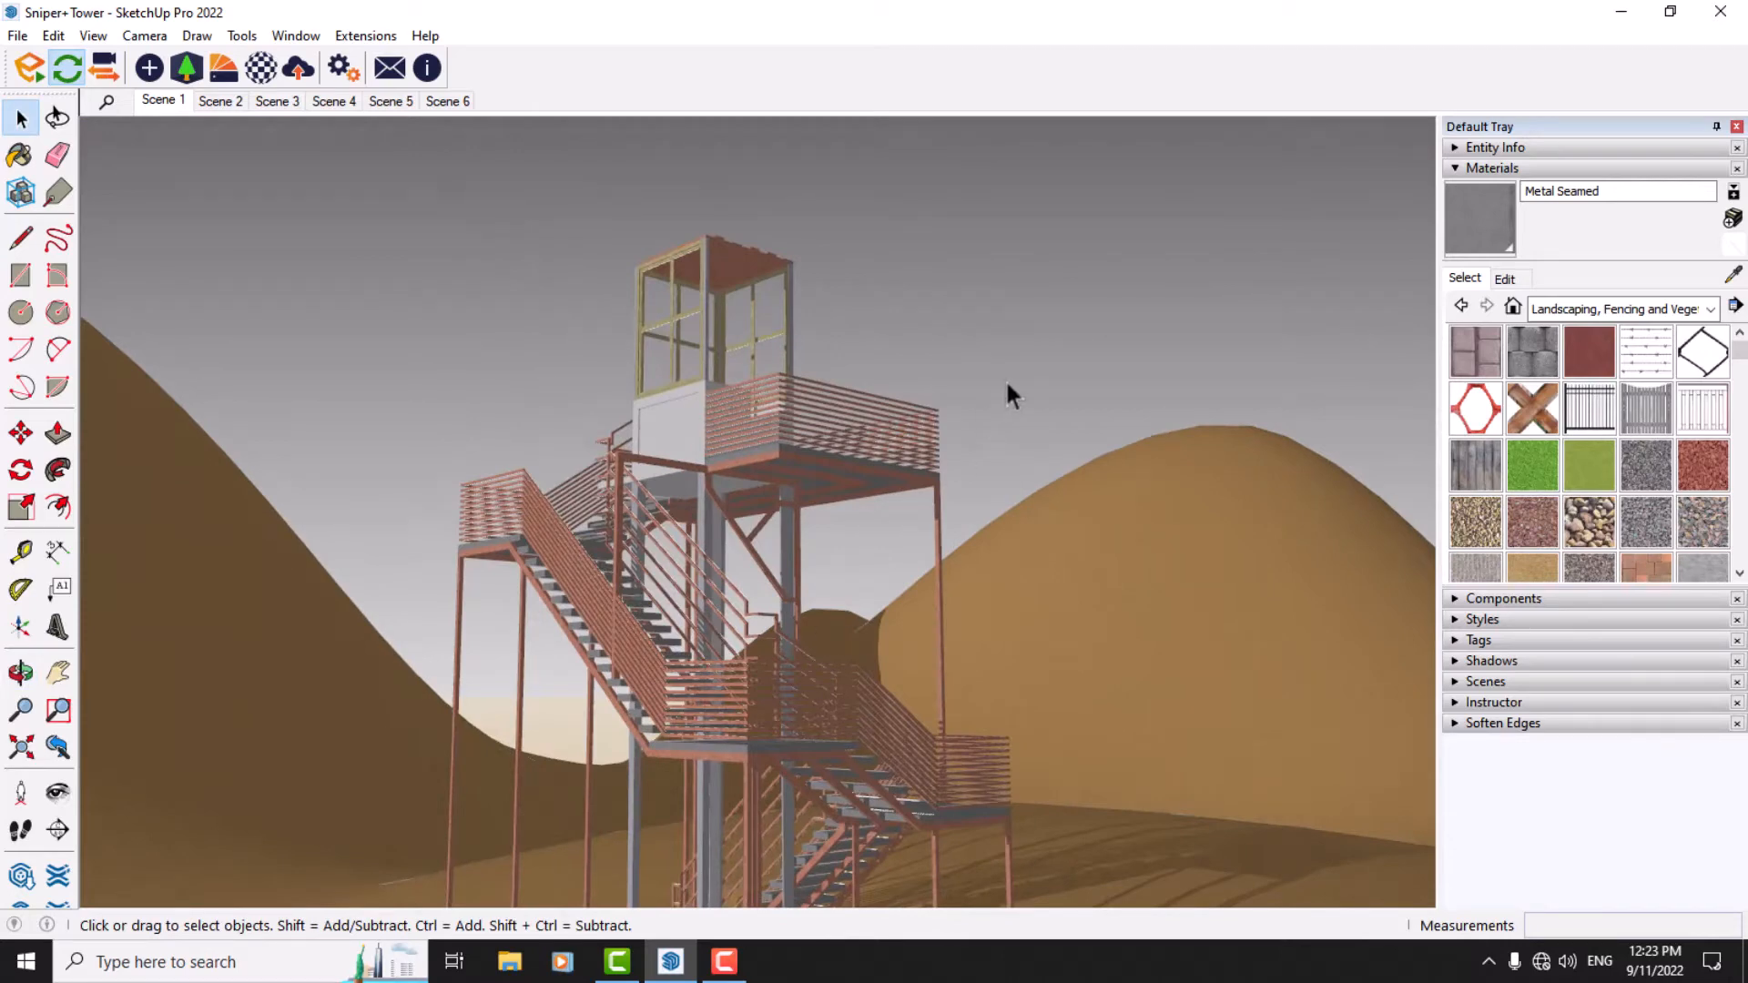
Examine the whole tower among the dunes and the underside of its upper stairs and platforms
{"action": "middle_click_drag", "start_coordinate": [1005, 378], "coordinate": [1047, 592]}
{"action": "scroll", "coordinate": [508, 592], "scroll_direction": "down", "scroll_amount": 5}
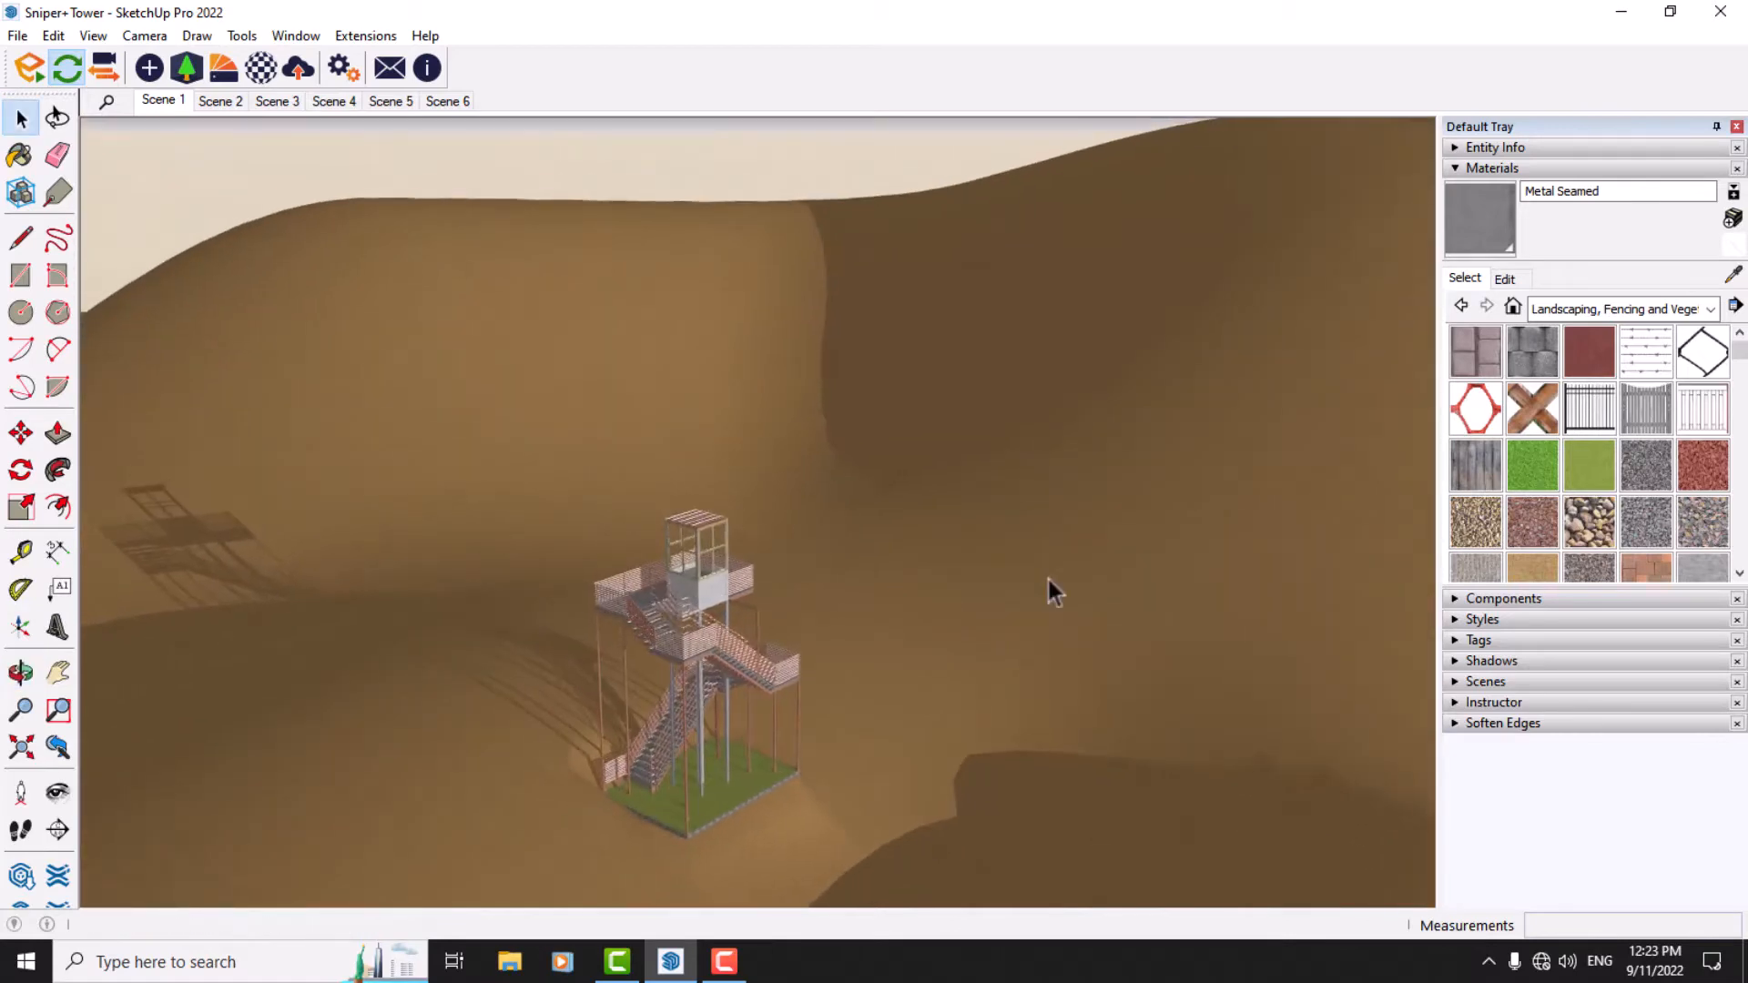
{"action": "middle_click_drag", "start_coordinate": [741, 739], "coordinate": [761, 550]}
{"action": "scroll", "coordinate": [627, 701], "scroll_direction": "up", "scroll_amount": 5}
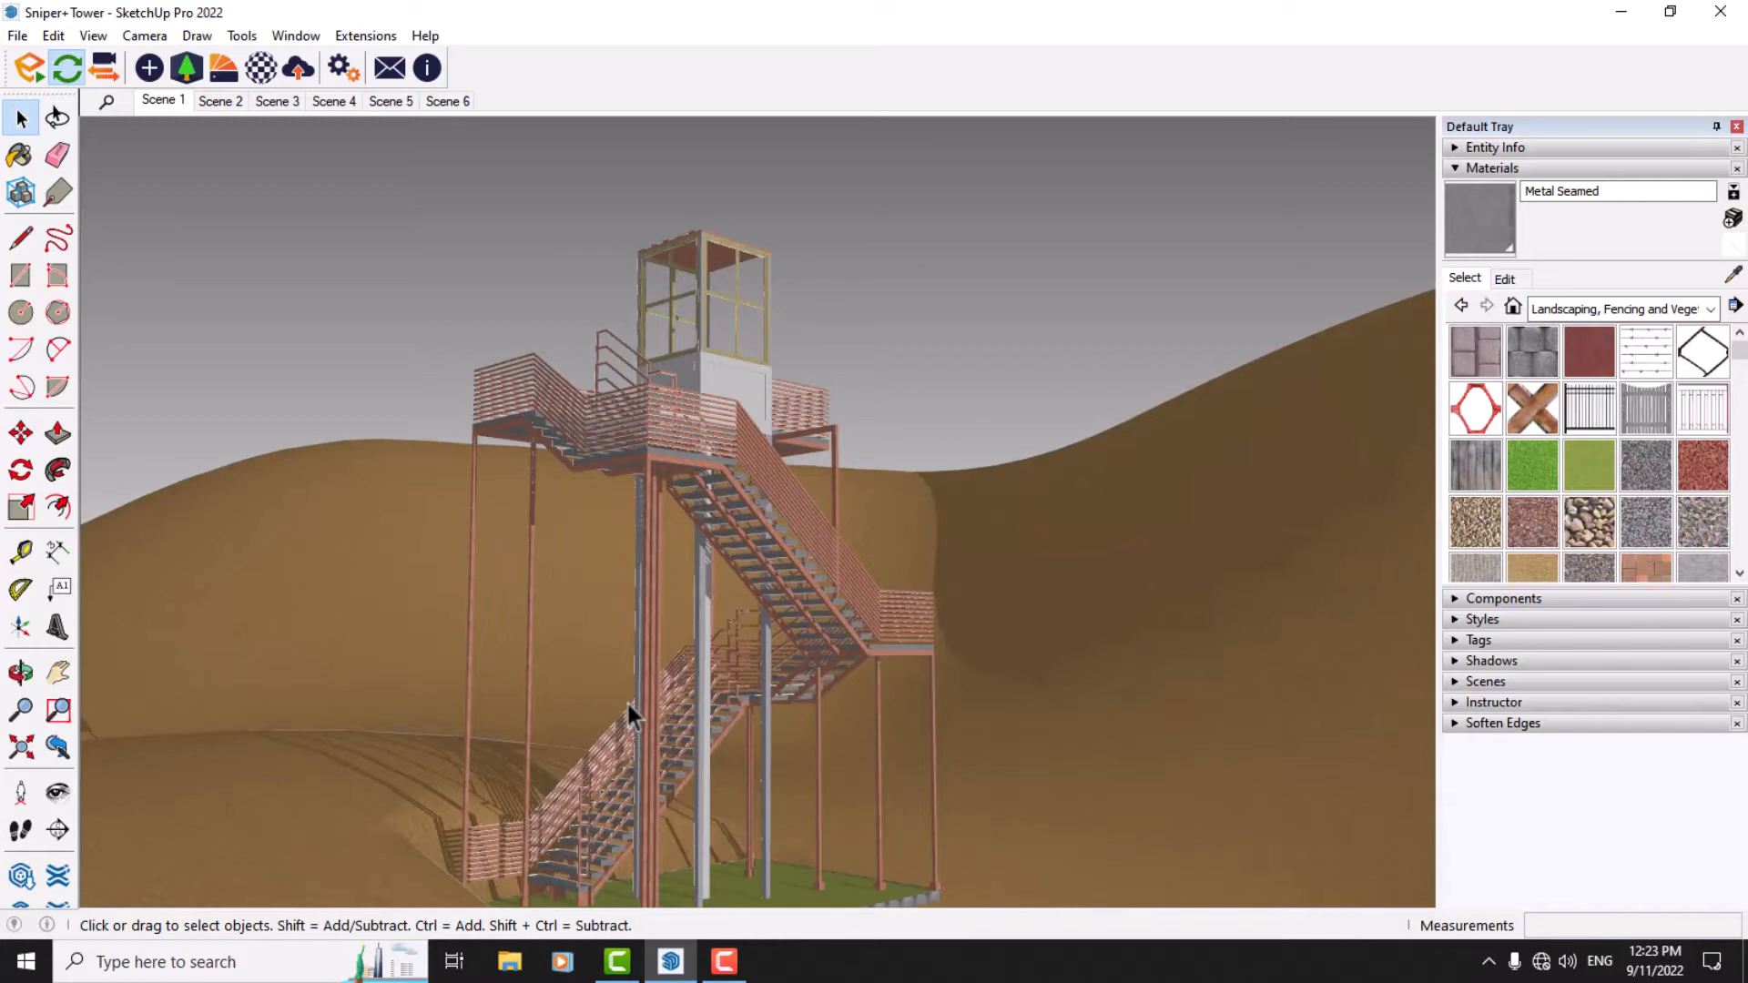
{"action": "scroll", "coordinate": [739, 469], "scroll_direction": "up", "scroll_amount": 8}
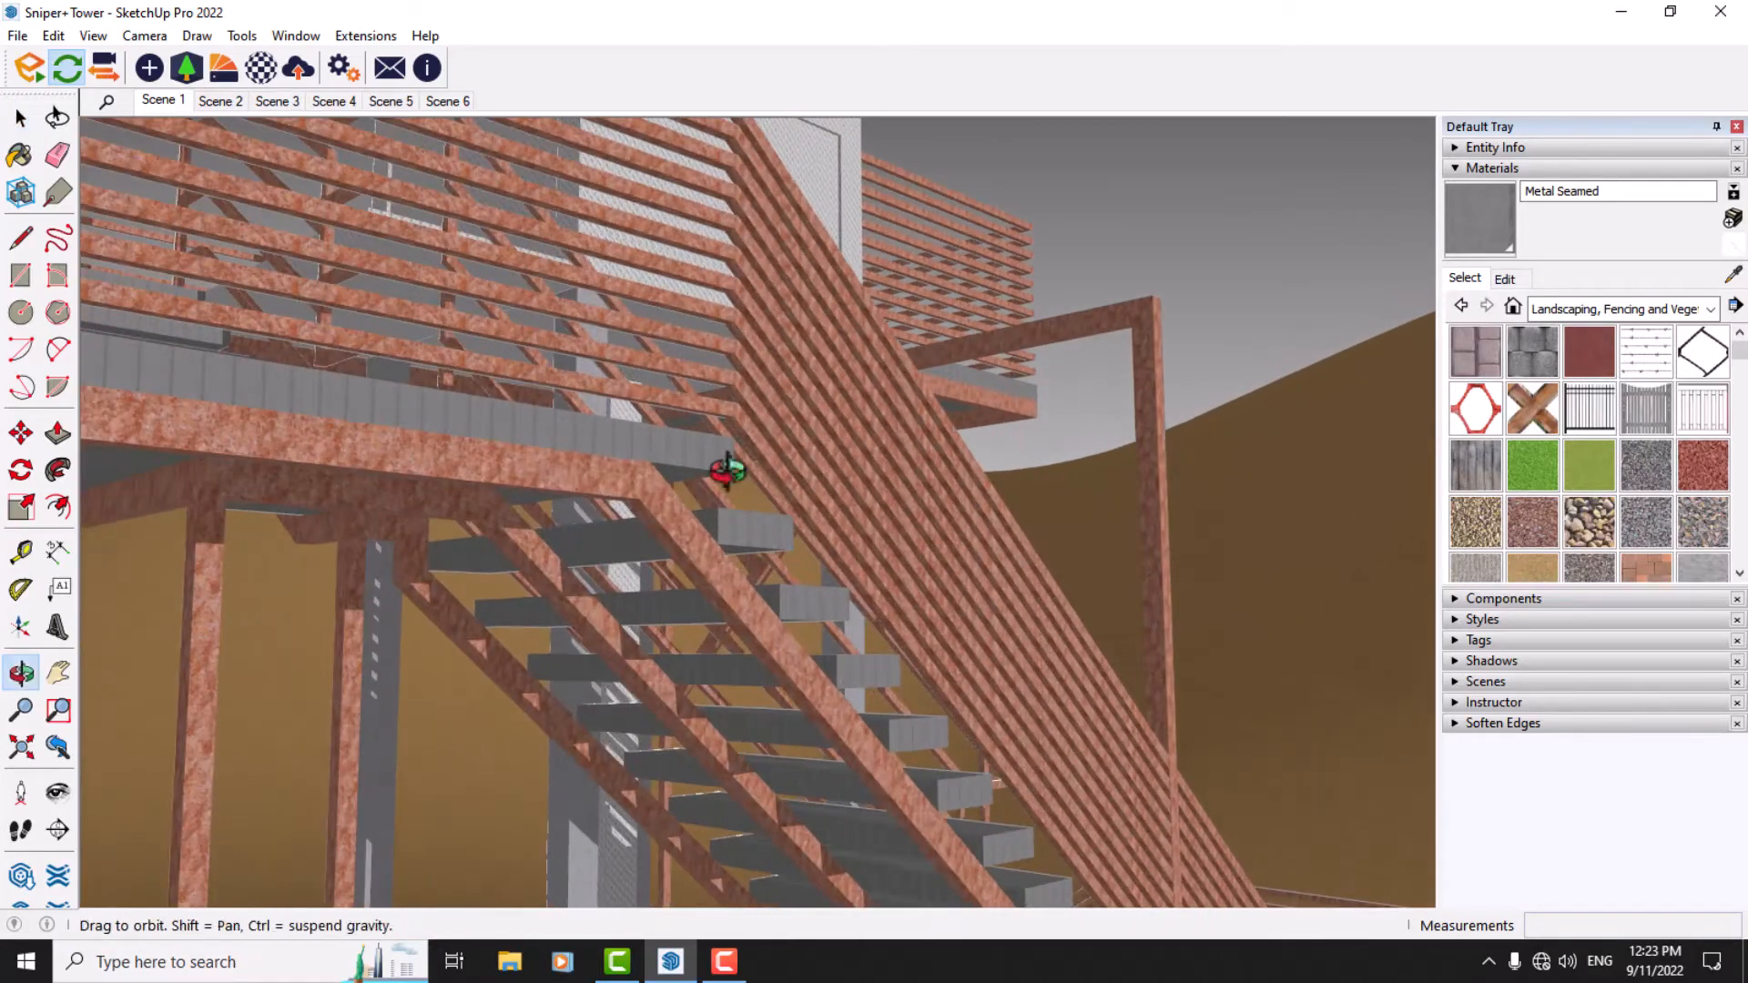
{"action": "middle_click_drag", "start_coordinate": [728, 469], "coordinate": [831, 453]}
{"action": "scroll", "coordinate": [768, 564], "scroll_direction": "down", "scroll_amount": 3}
{"action": "scroll", "coordinate": [706, 315], "scroll_direction": "down", "scroll_amount": 3}
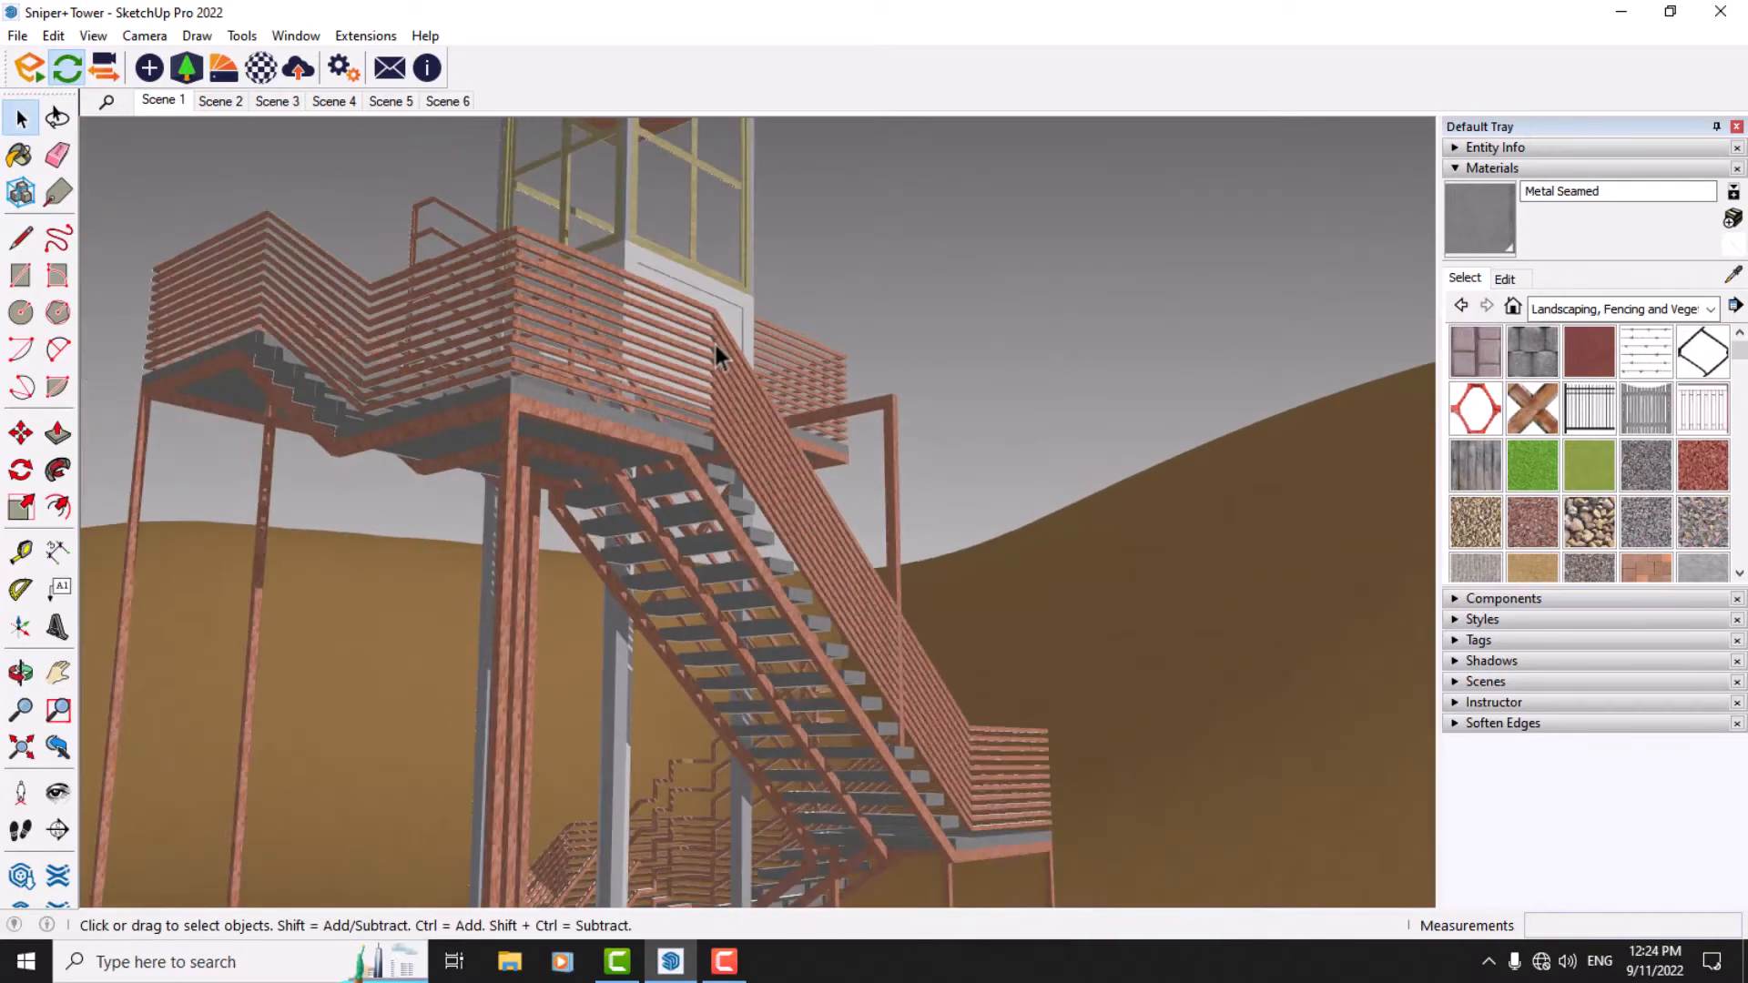
{"action": "scroll", "coordinate": [720, 361], "scroll_direction": "down", "scroll_amount": 4}
{"action": "middle_click_drag", "start_coordinate": [722, 362], "coordinate": [688, 411]}
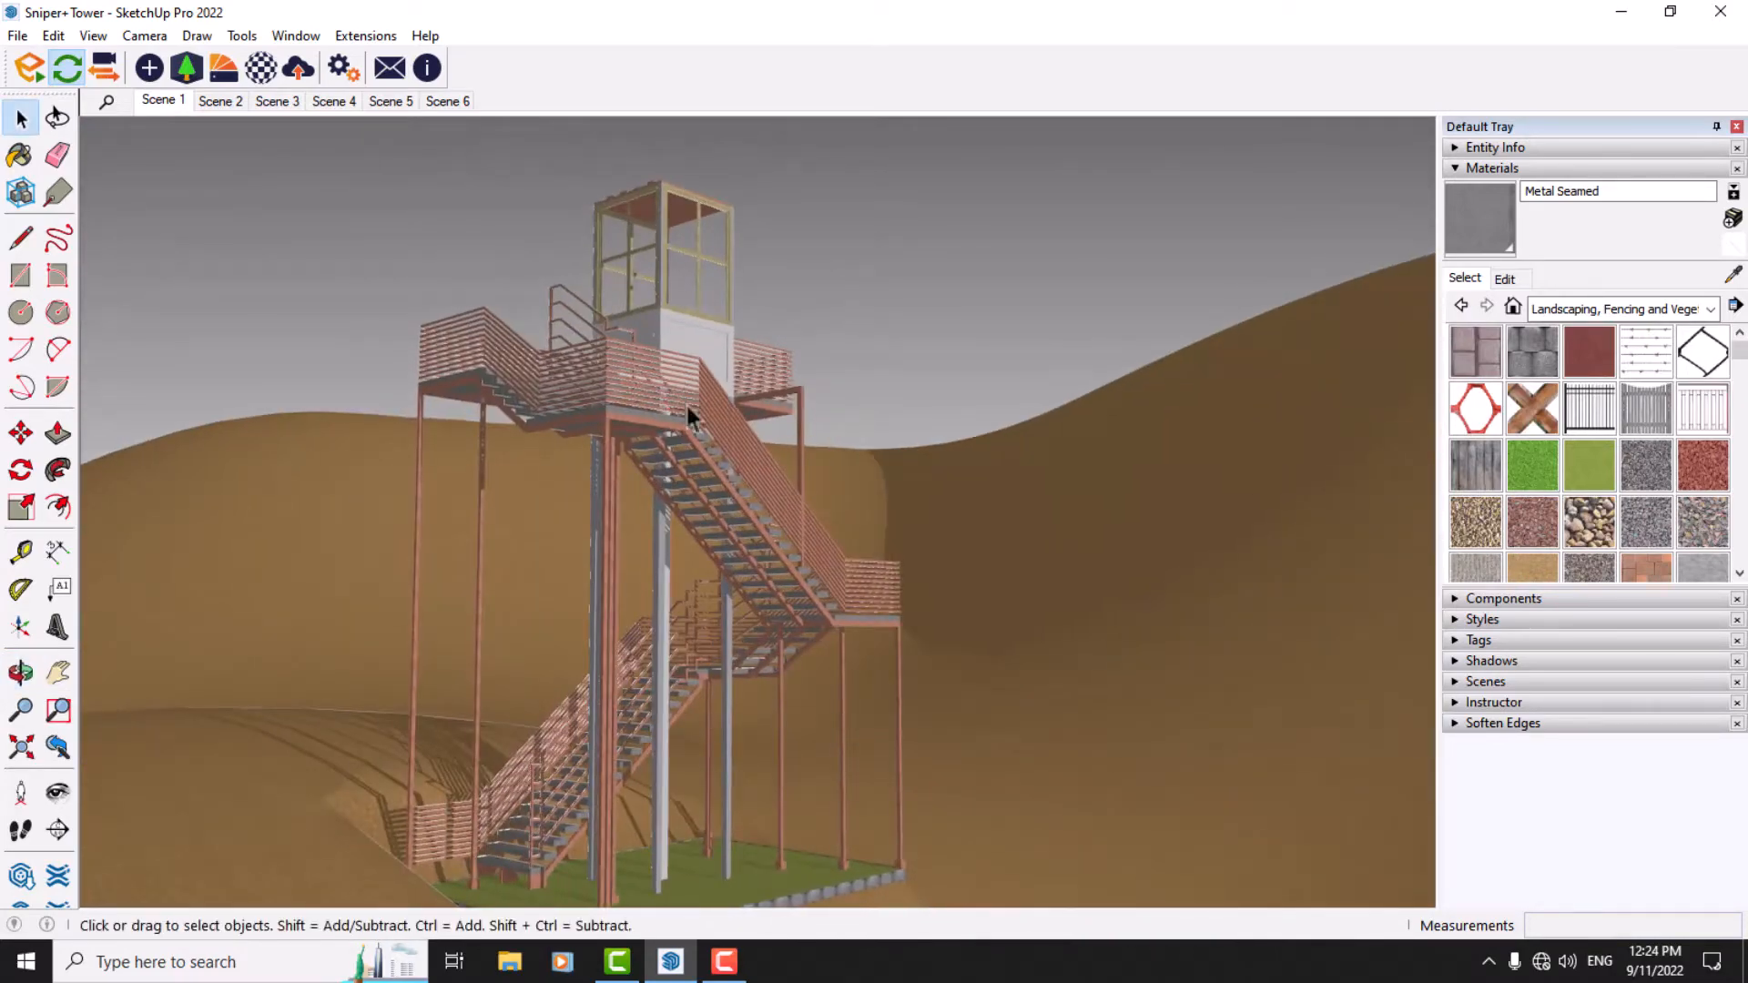
Return to the Scene 1 view and close the Default Tray
{"action": "left_click", "coordinate": [145, 100]}
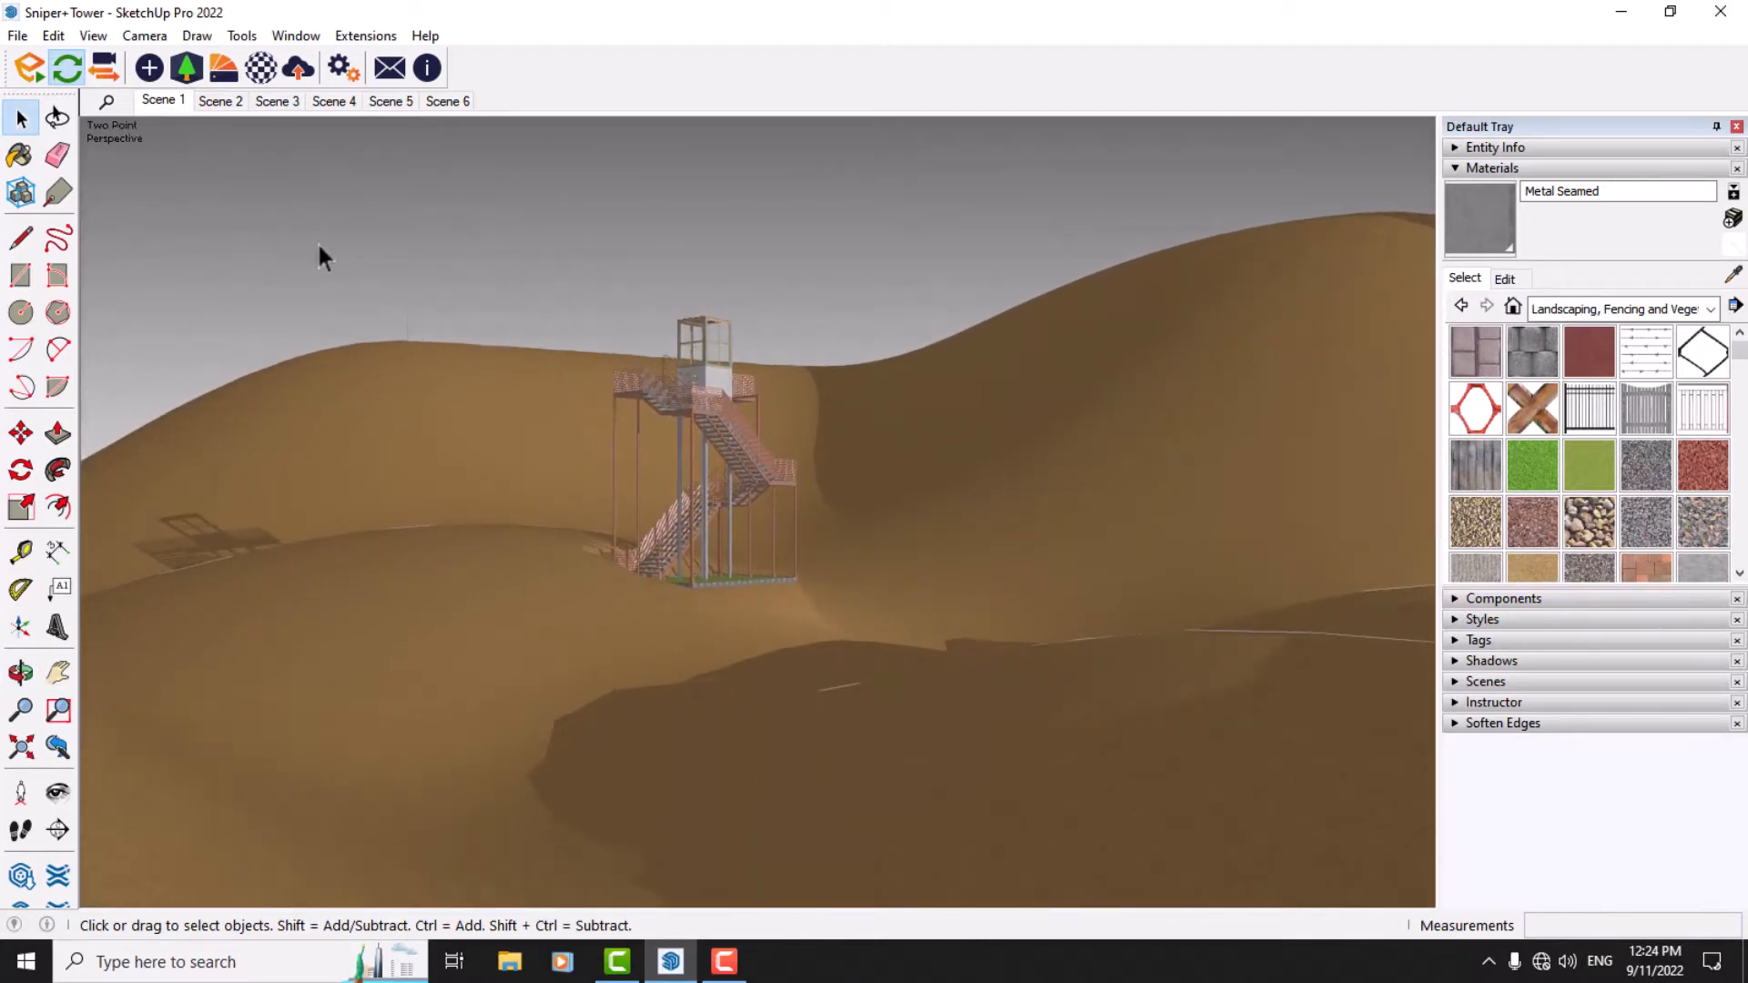
{"action": "left_click", "coordinate": [1520, 167]}
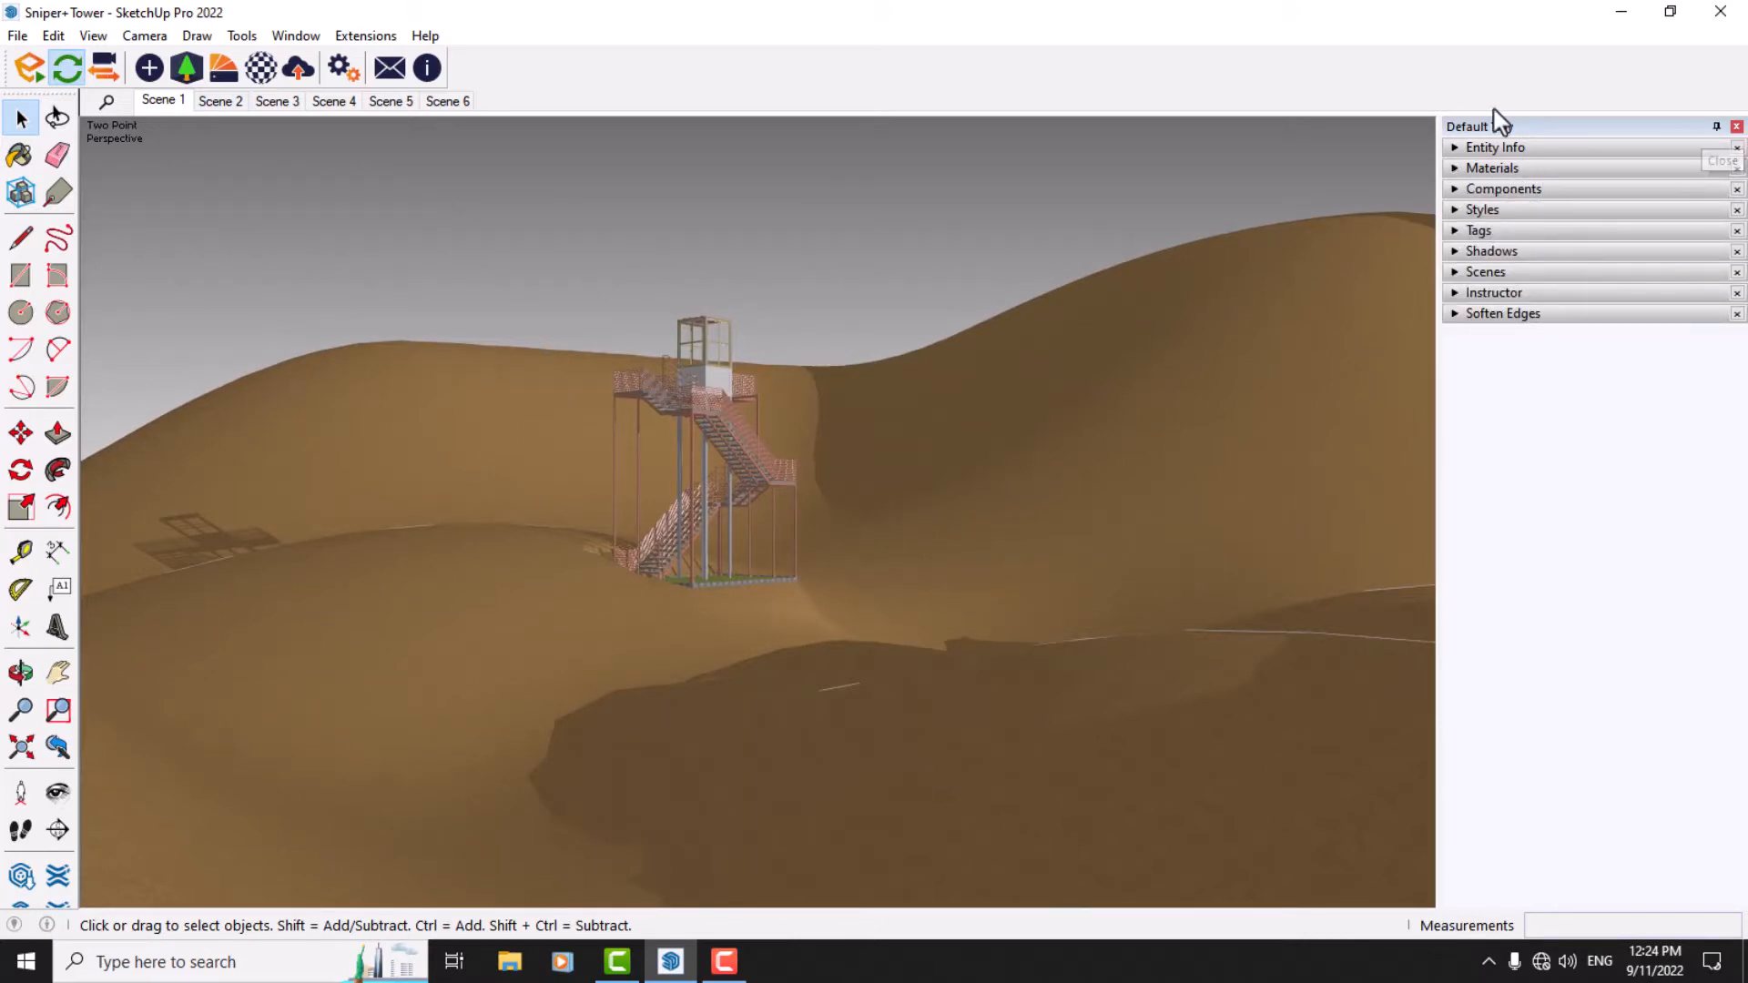
{"action": "left_click", "coordinate": [1736, 125]}
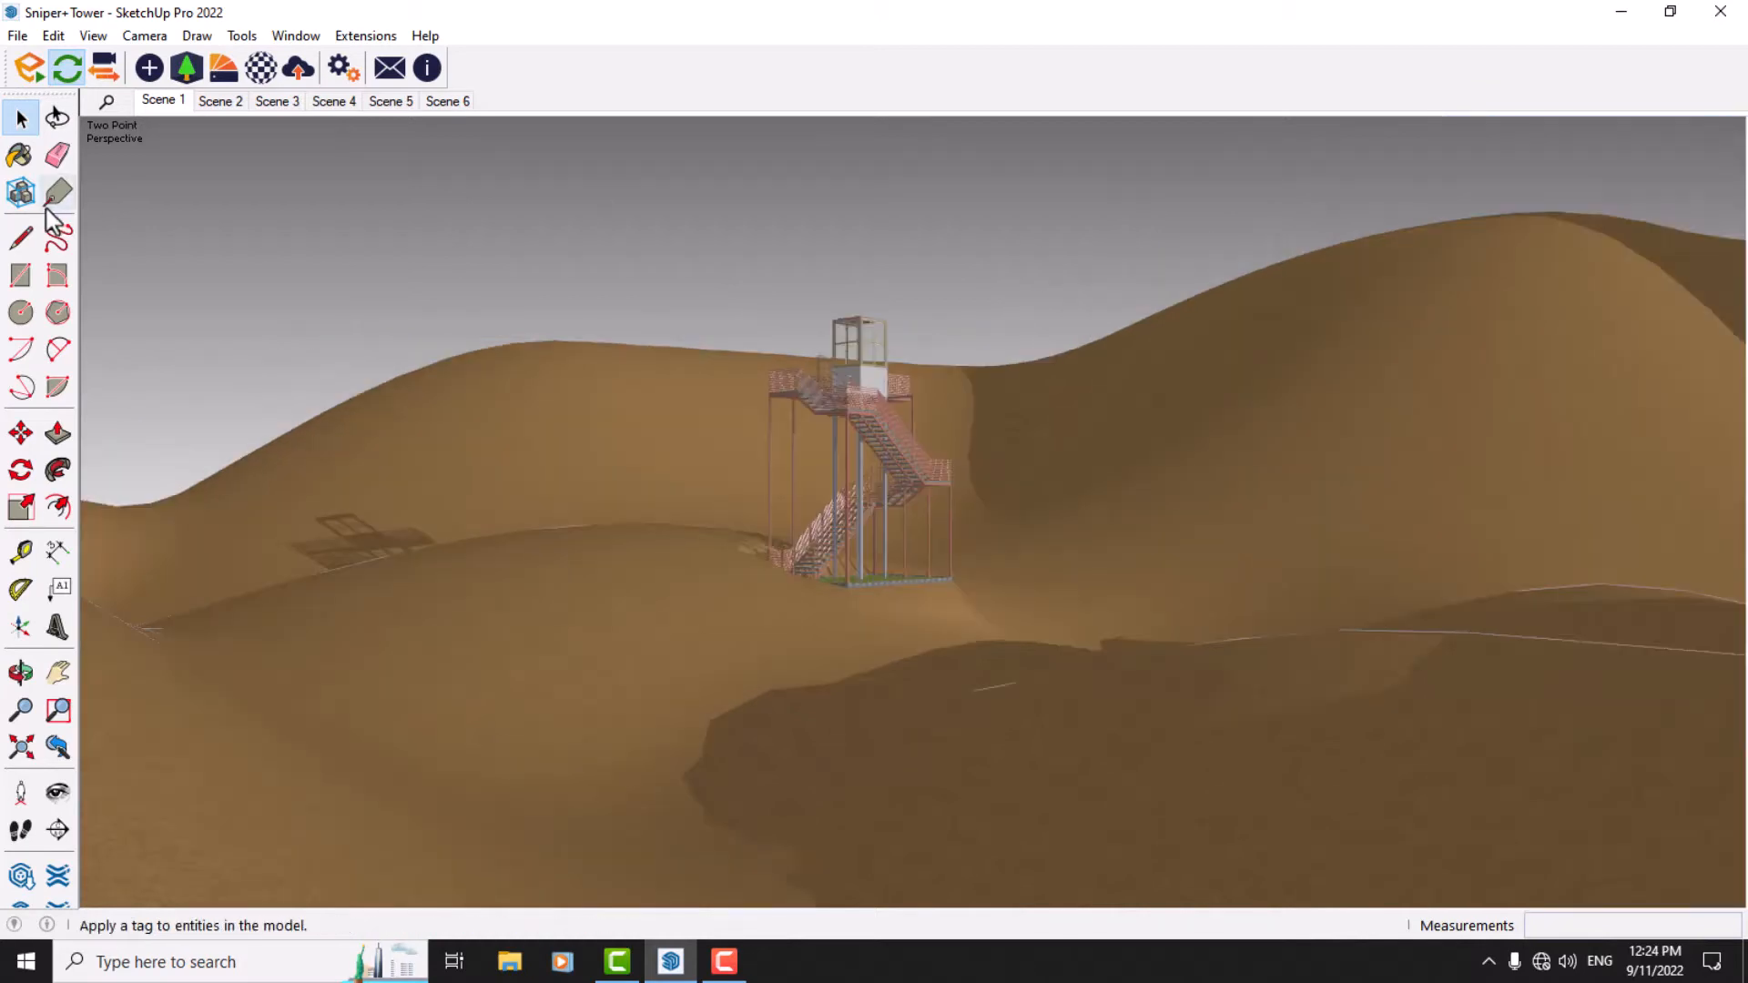
Start the Enscape live render and fly from the dunes up to the tower's grass base
{"action": "left_click", "coordinate": [36, 76]}
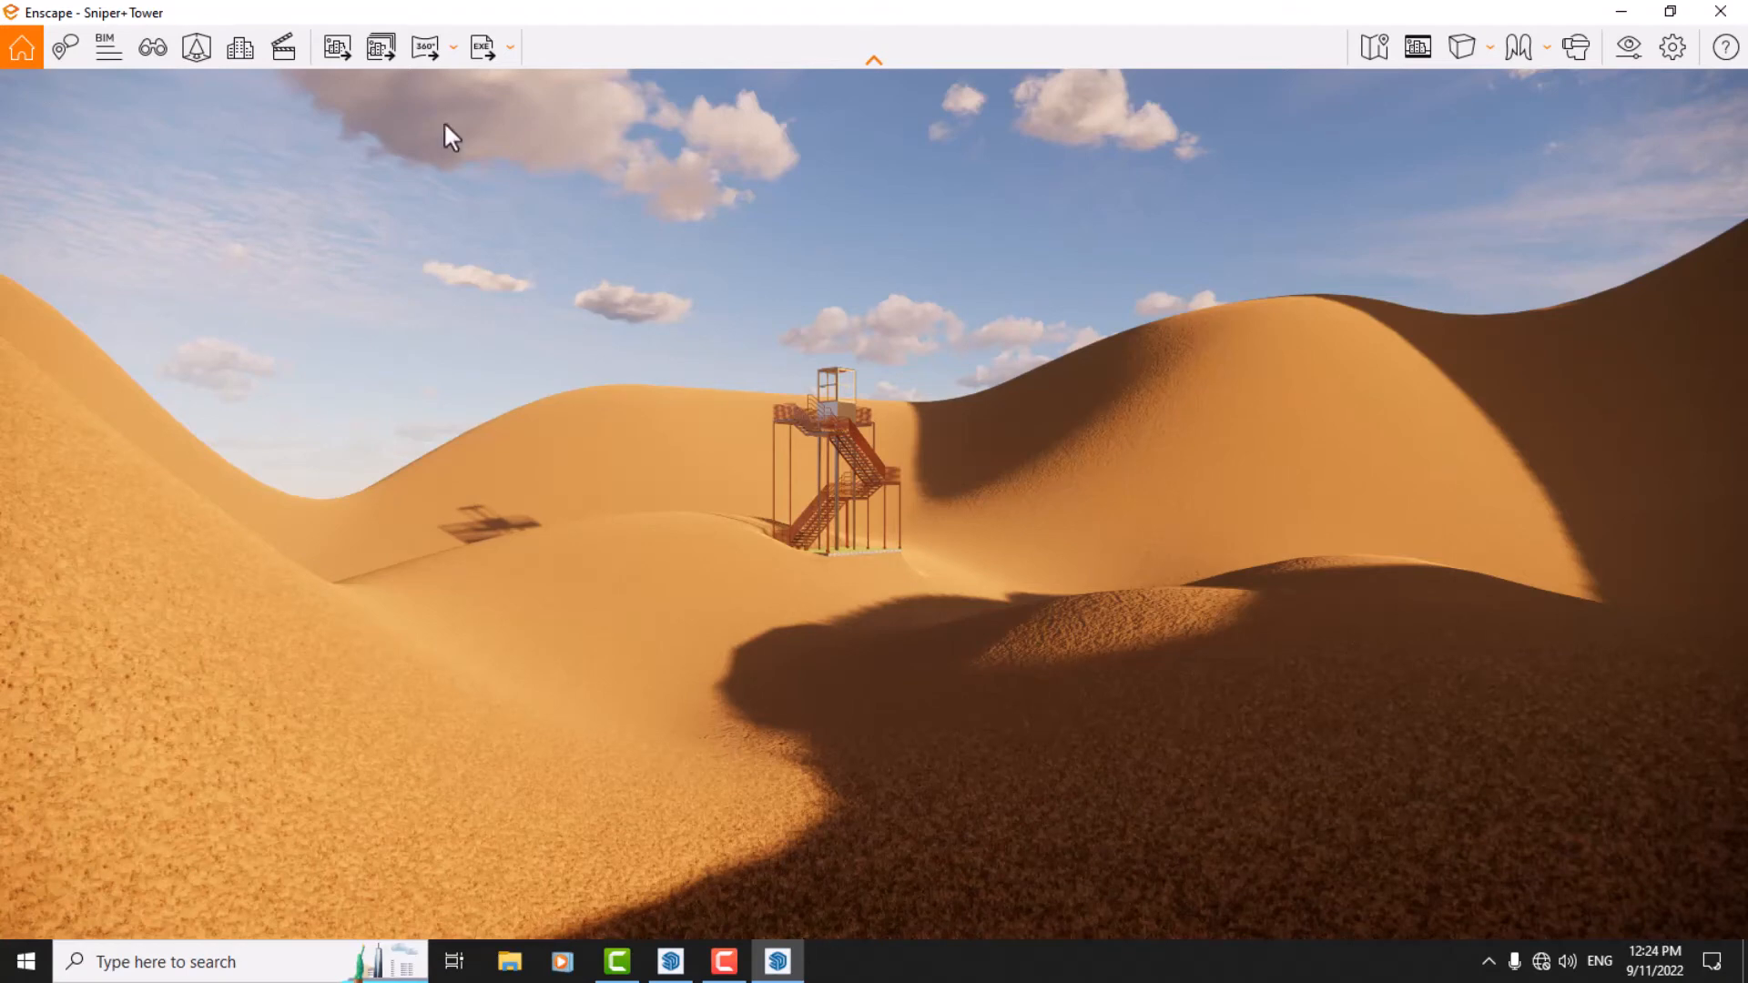
{"action": "mouse_move", "coordinate": [697, 473]}
{"action": "left_mouse_down"}
{"action": "mouse_move", "coordinate": [737, 474]}
{"action": "mouse_move", "coordinate": [688, 474]}
{"action": "left_mouse_up"}
{"action": "key", "text": "w"}
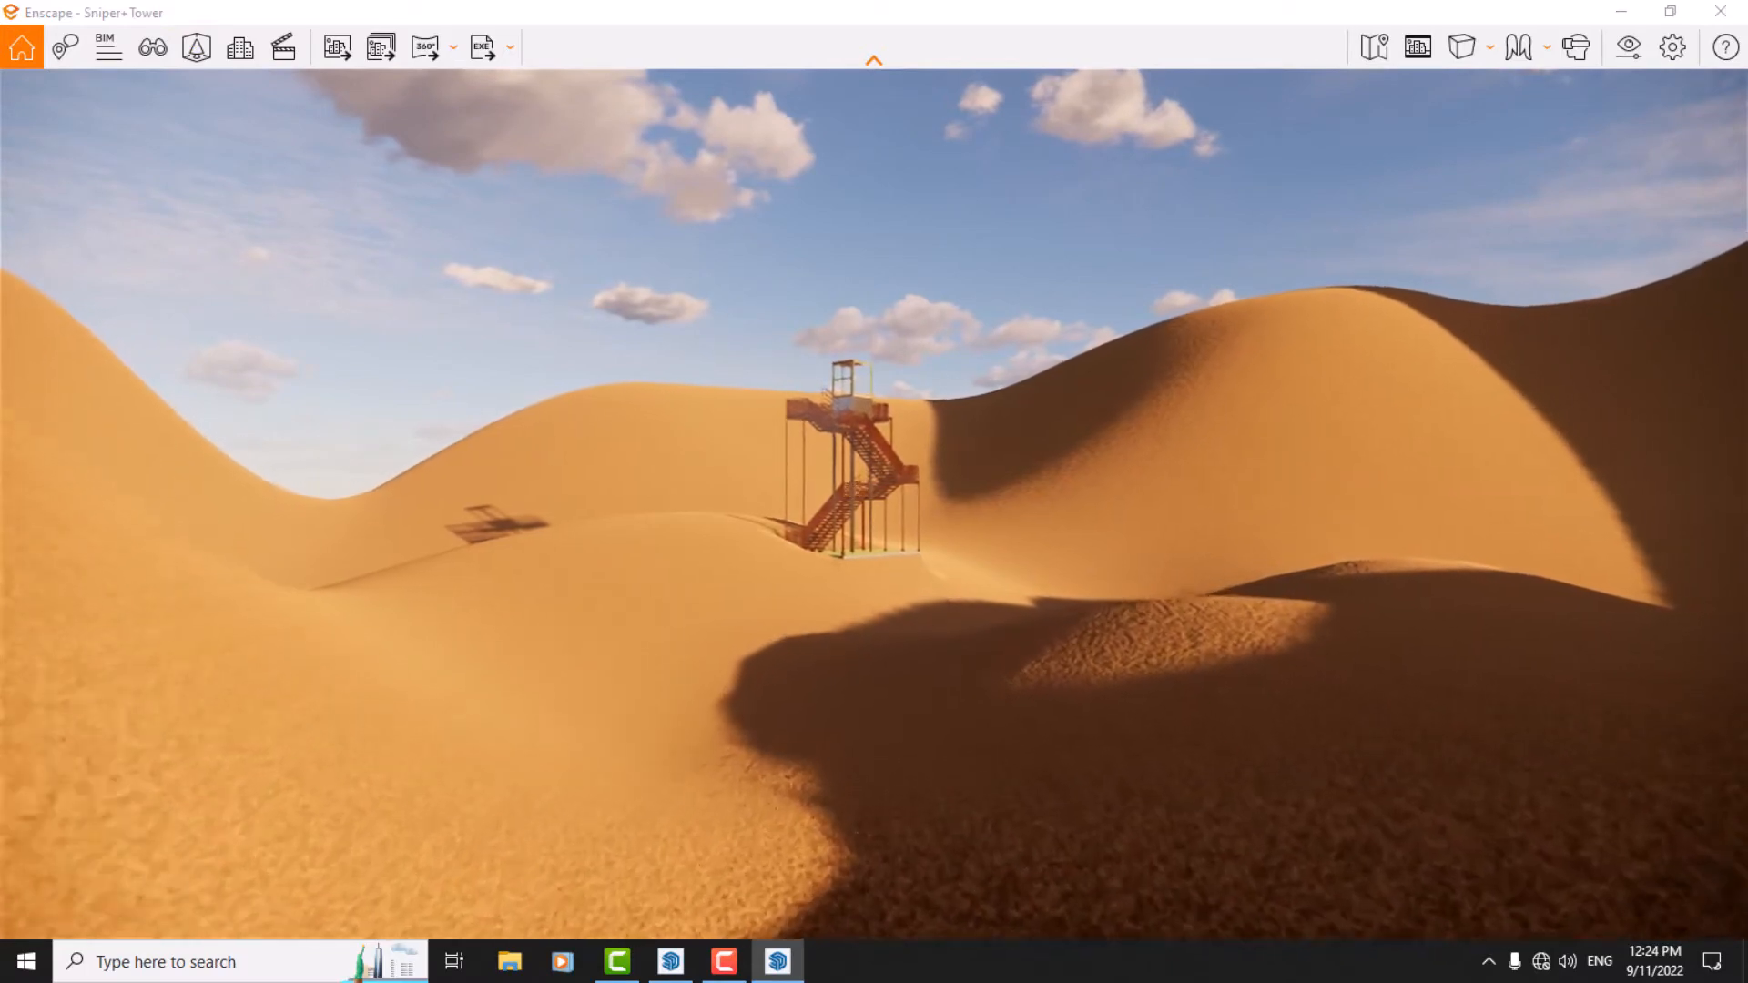
{"action": "key", "text": "w"}
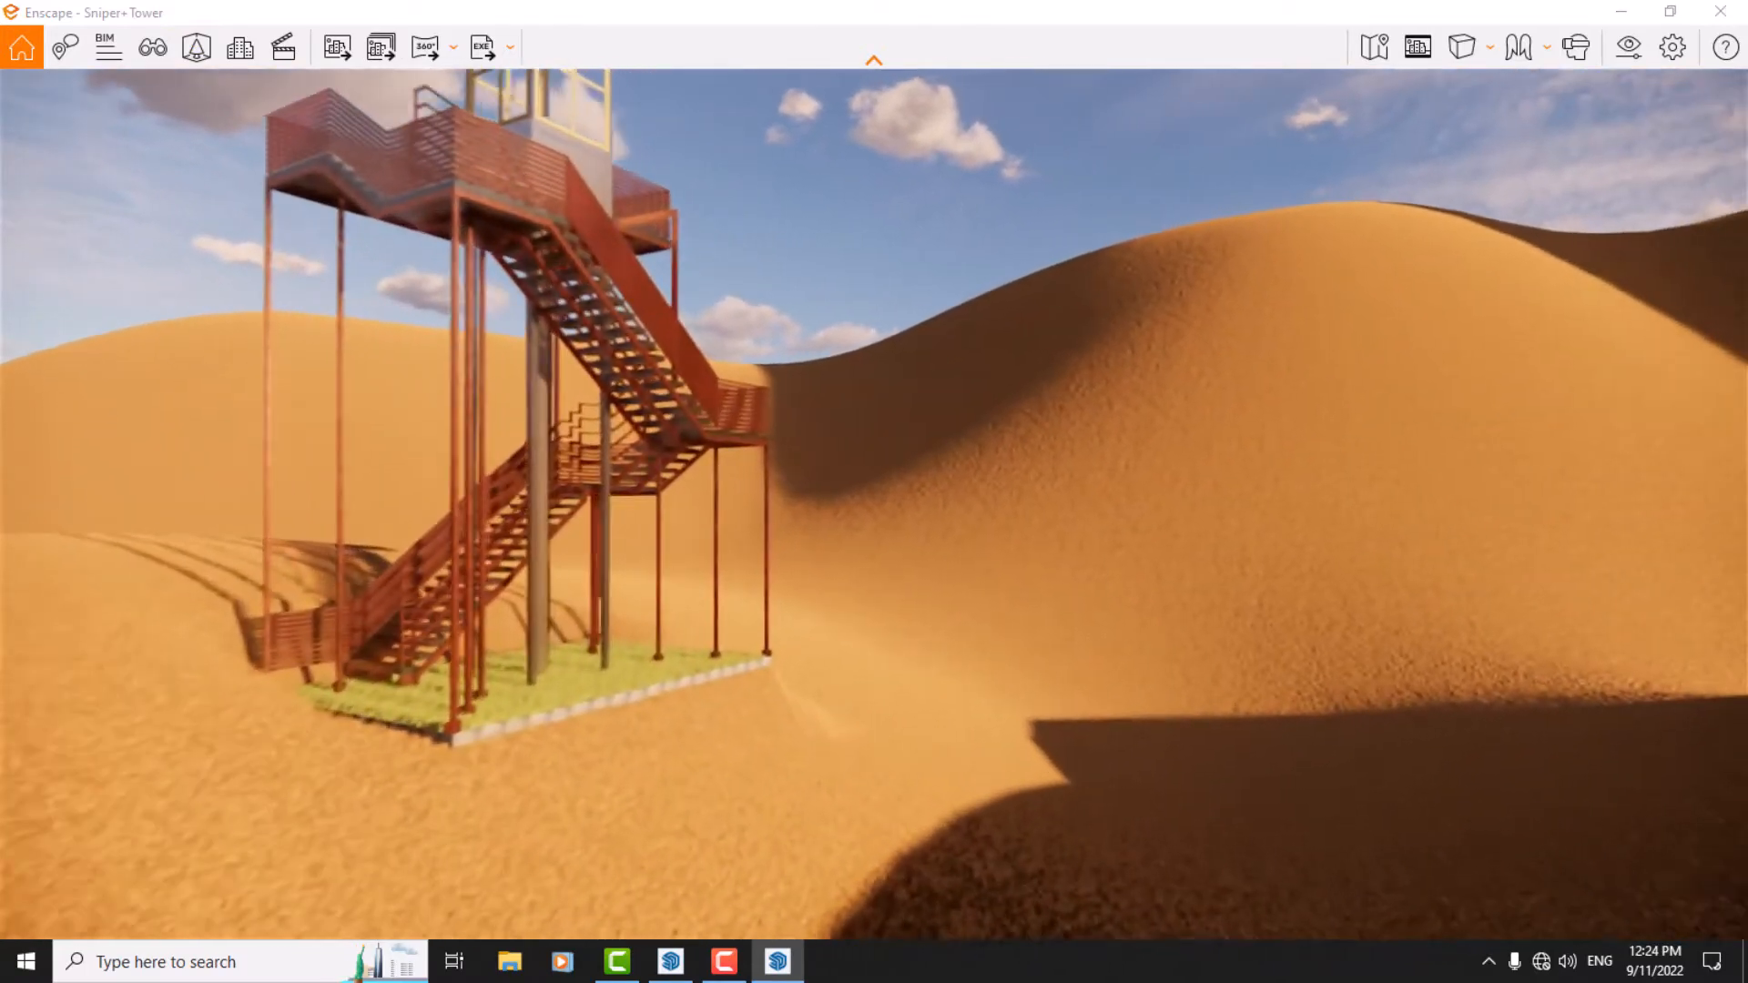
{"action": "key", "text": "s"}
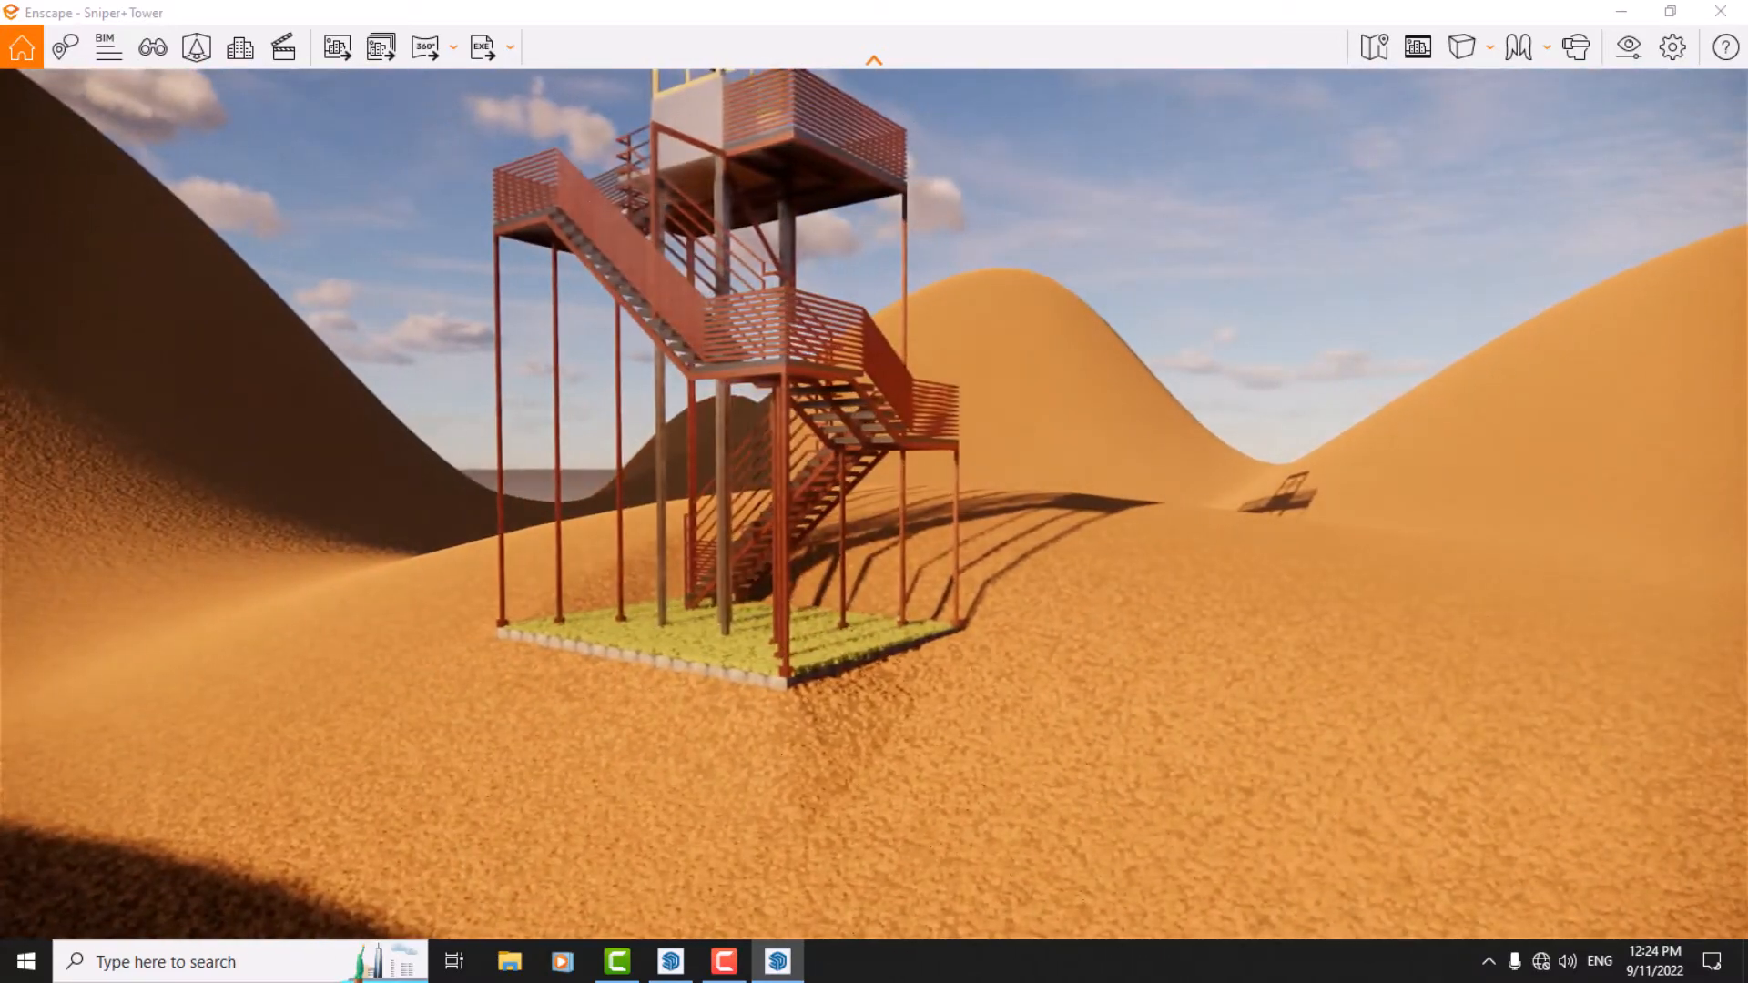
{"action": "key", "text": "w"}
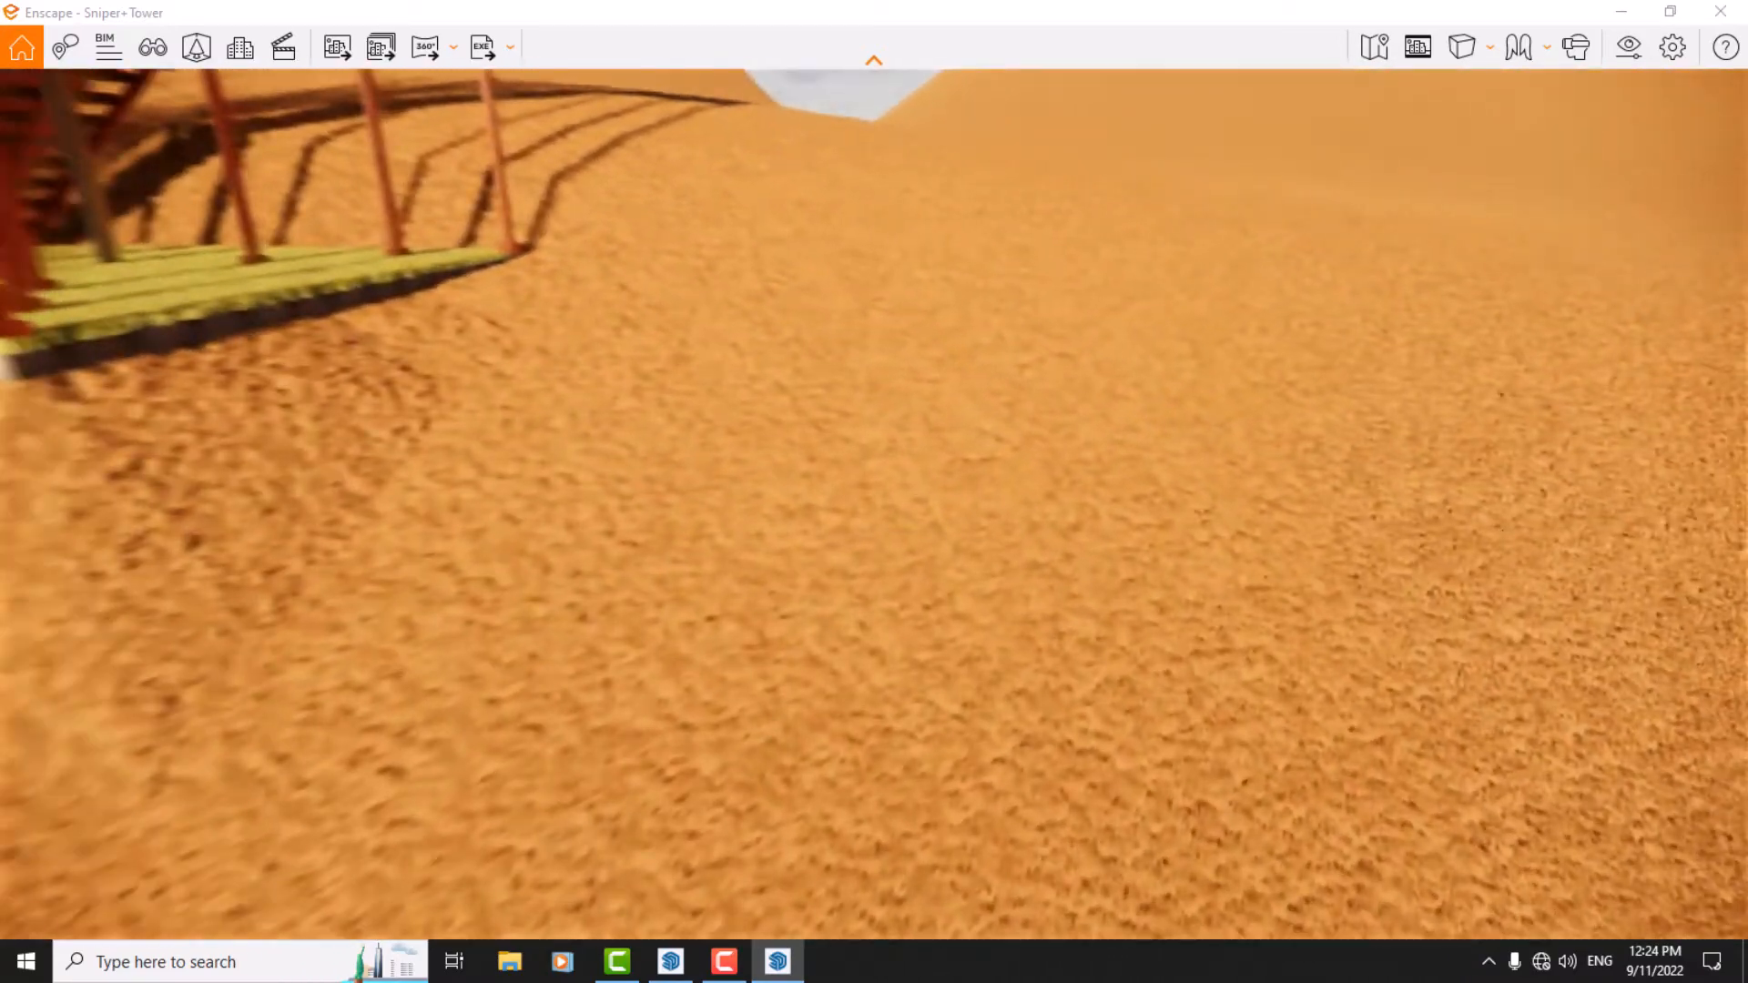
{"action": "left_click_drag", "start_coordinate": [874, 505], "coordinate": [692, 428]}
{"action": "key", "text": "w"}
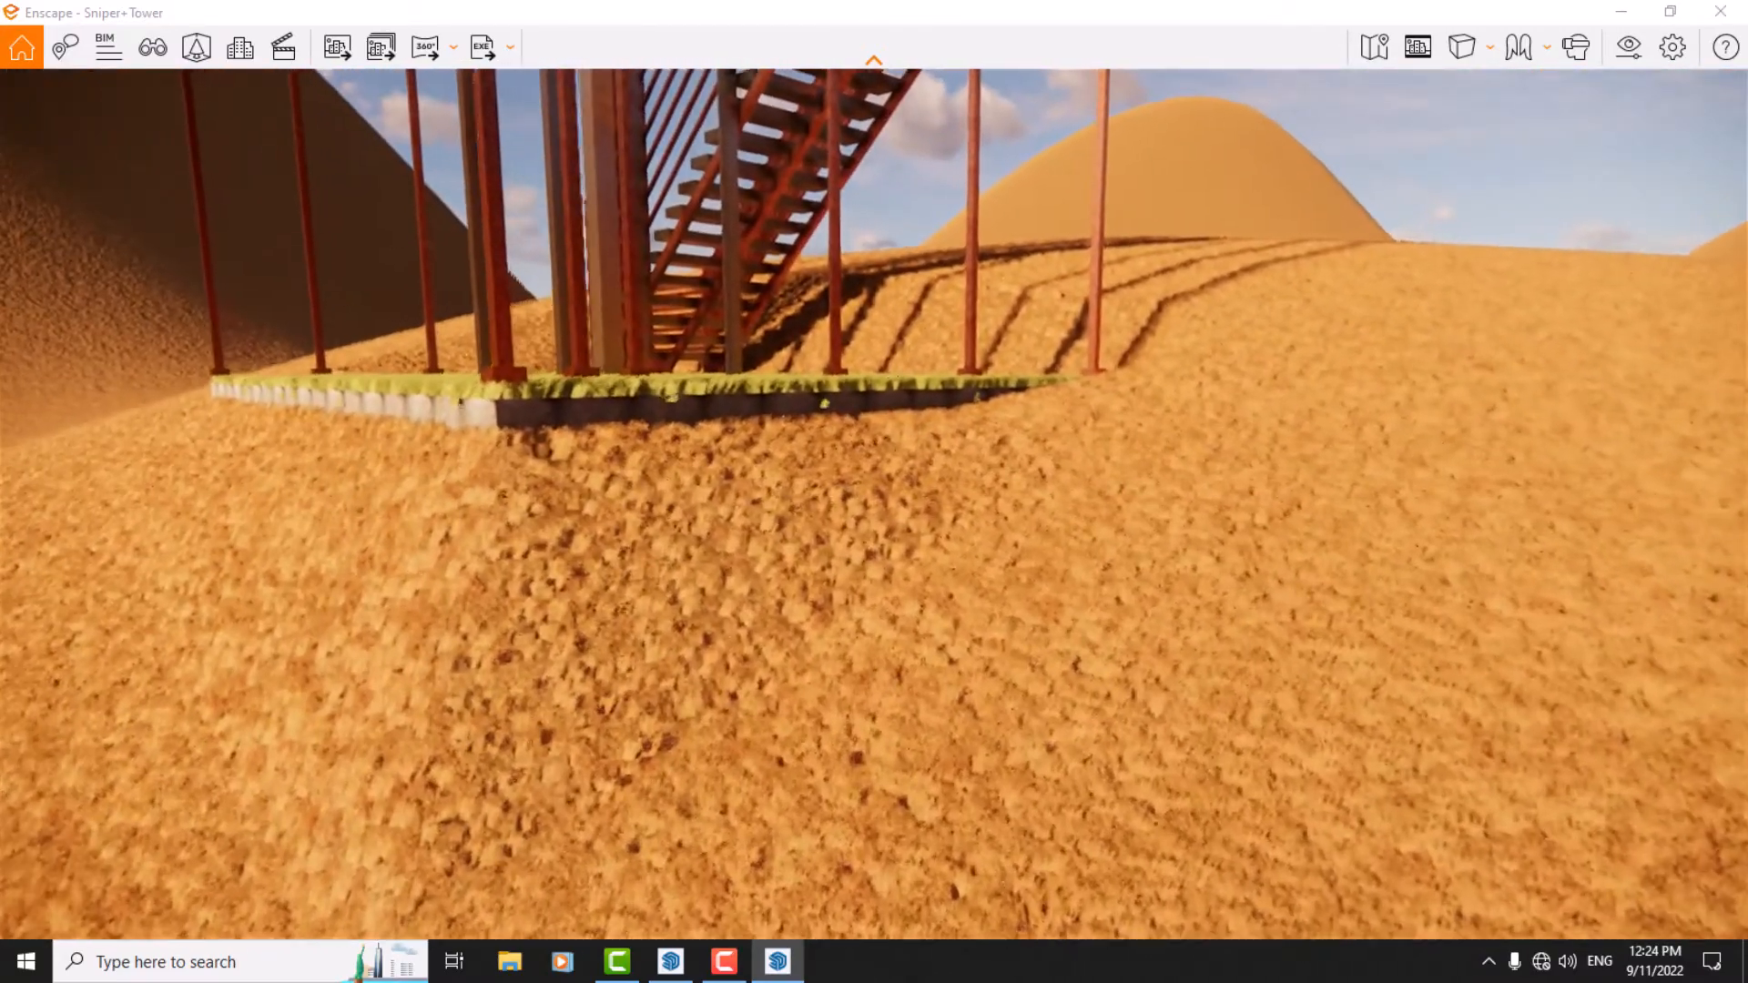
{"action": "left_click_drag", "start_coordinate": [874, 504], "coordinate": [600, 437]}
Inspect the rendered railings and stair landing up close, and back away until the whole tower is in view
{"action": "key", "text": "w"}
{"action": "key", "text": "w"}
{"action": "key", "text": "w"}
{"action": "key", "text": "w"}
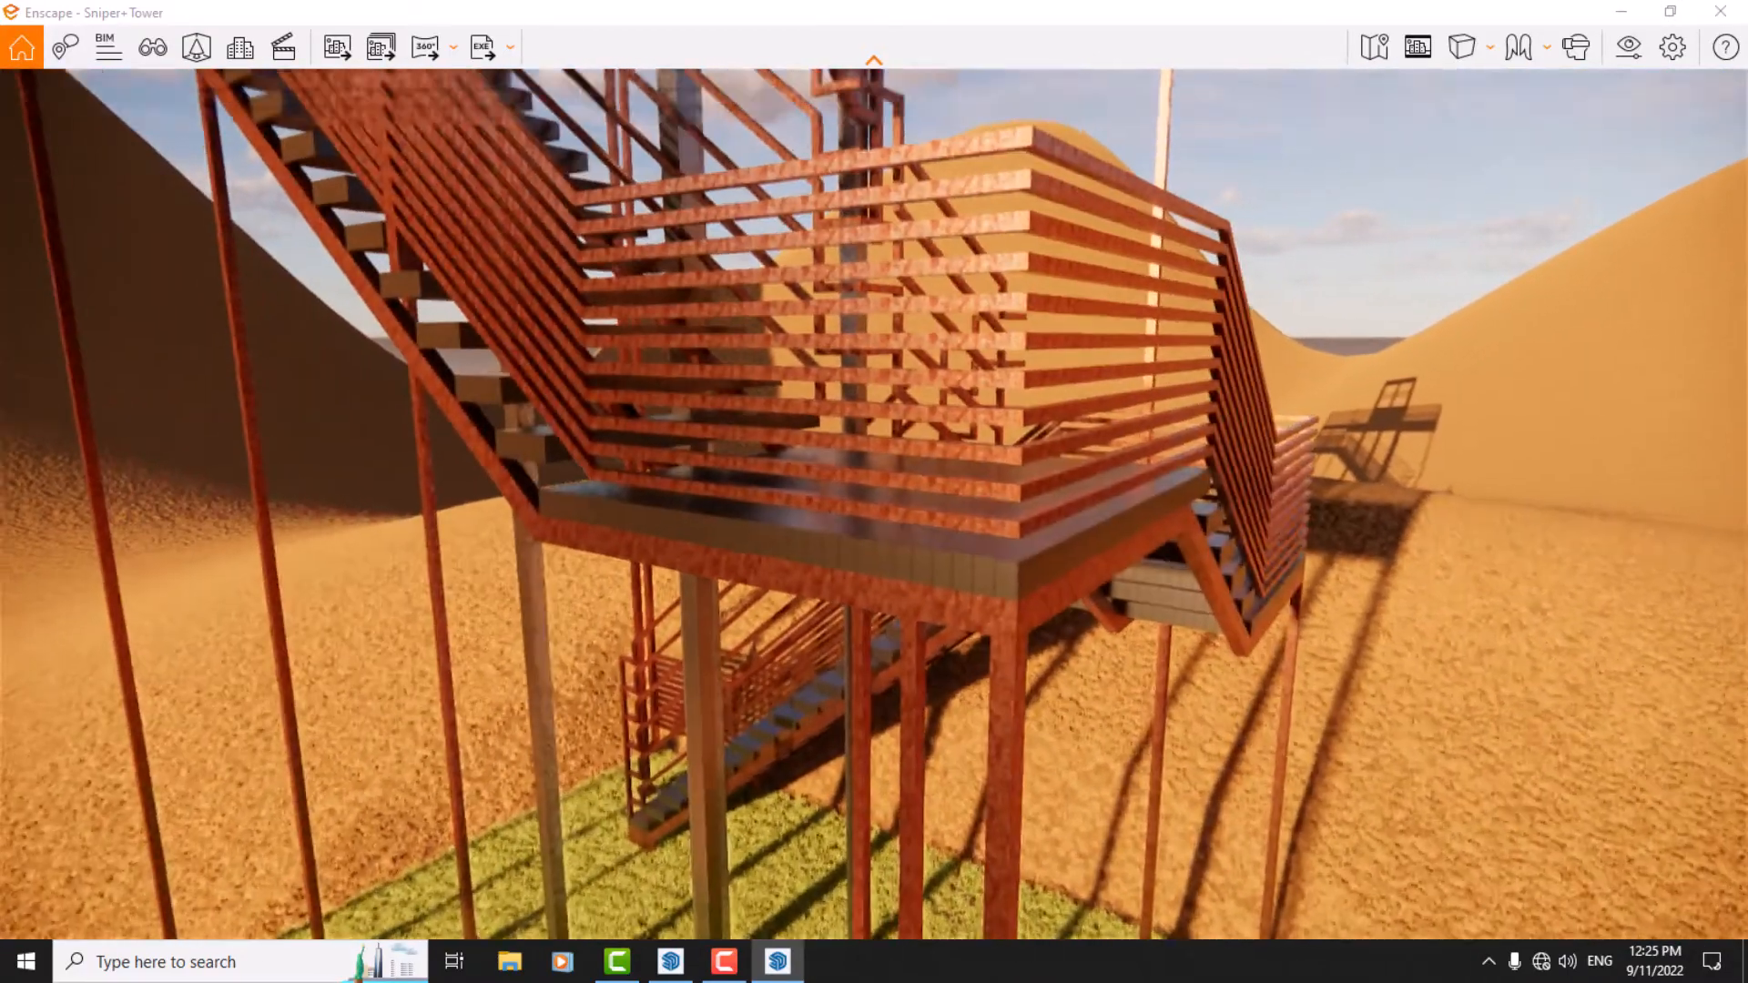
{"action": "key", "text": "w"}
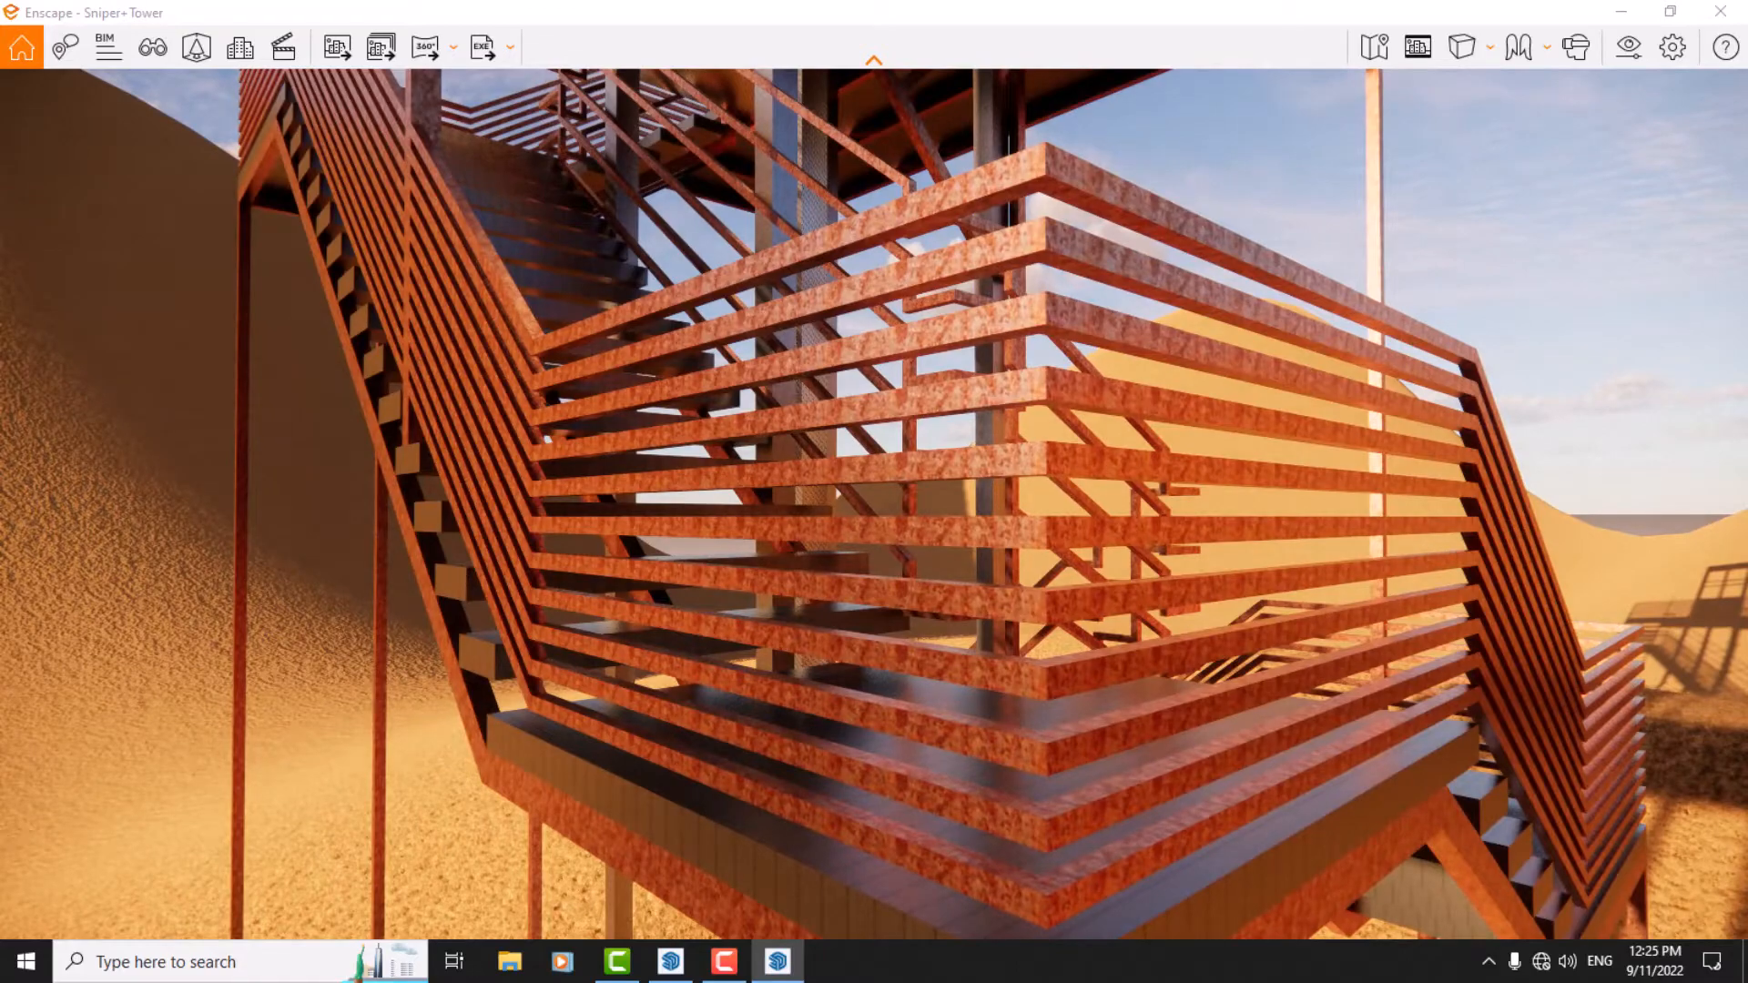
{"action": "key", "text": "s"}
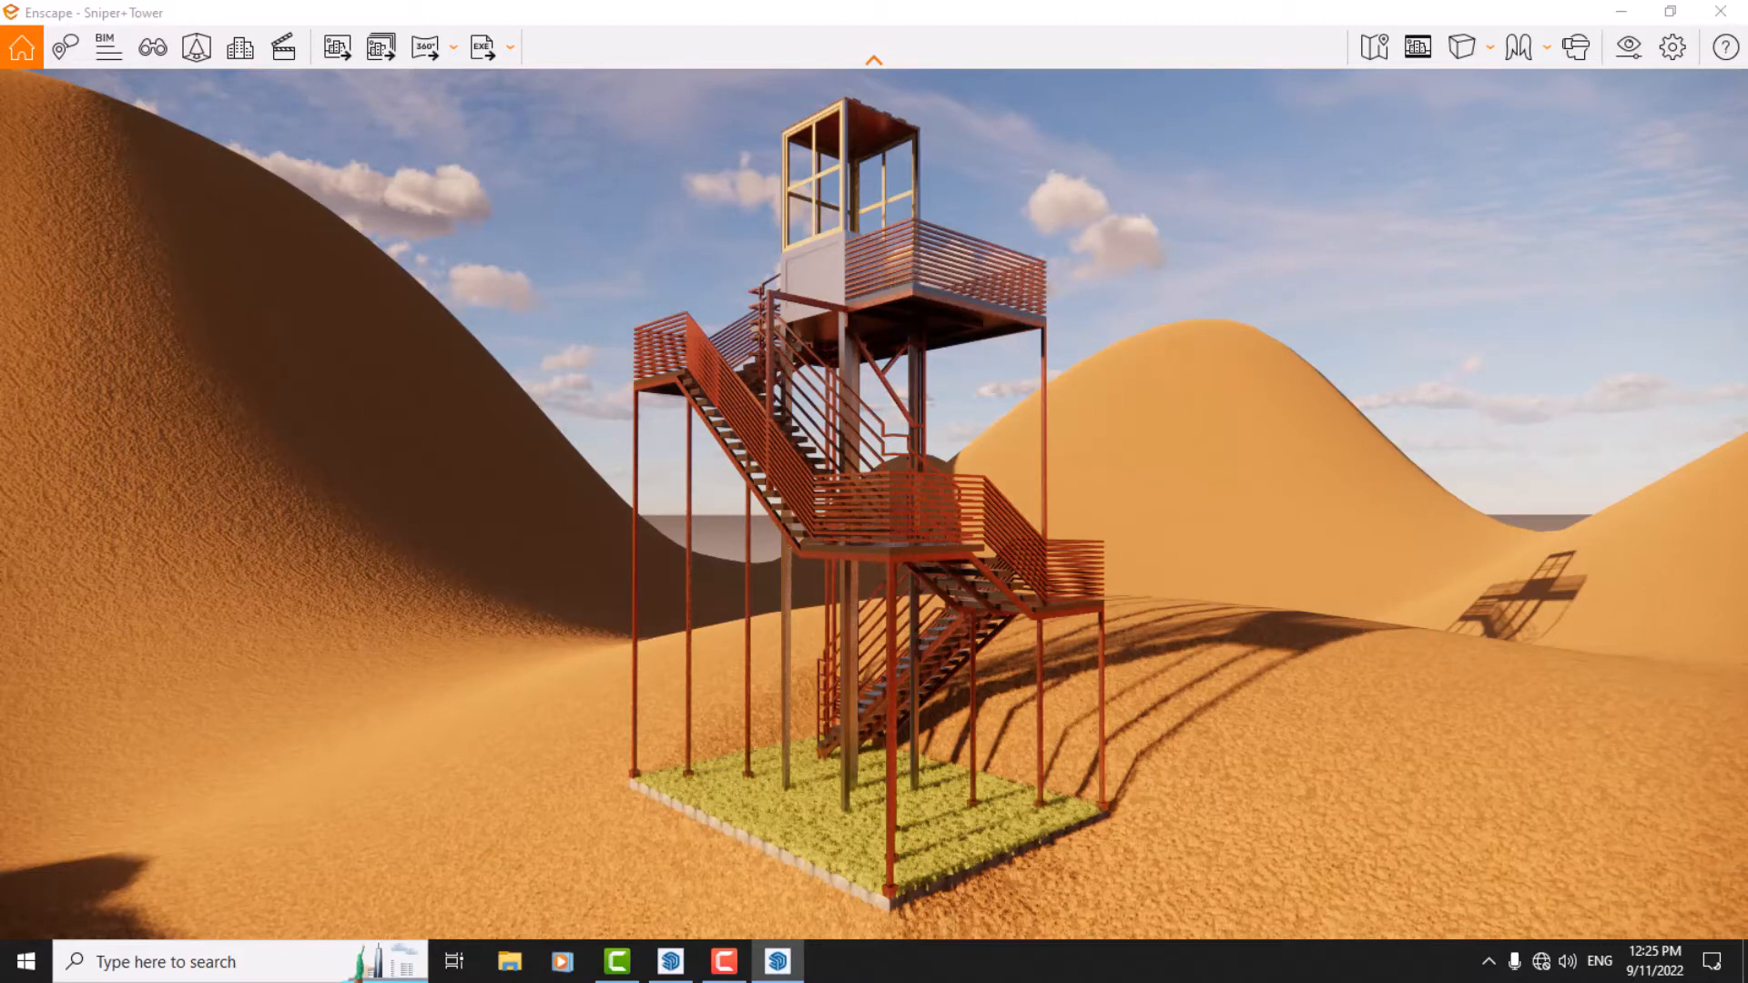
Open Enscape's view management and look through Scene 2, Scene 3 and Scene 4, ending on Scene 1
{"action": "left_click", "coordinate": [153, 48]}
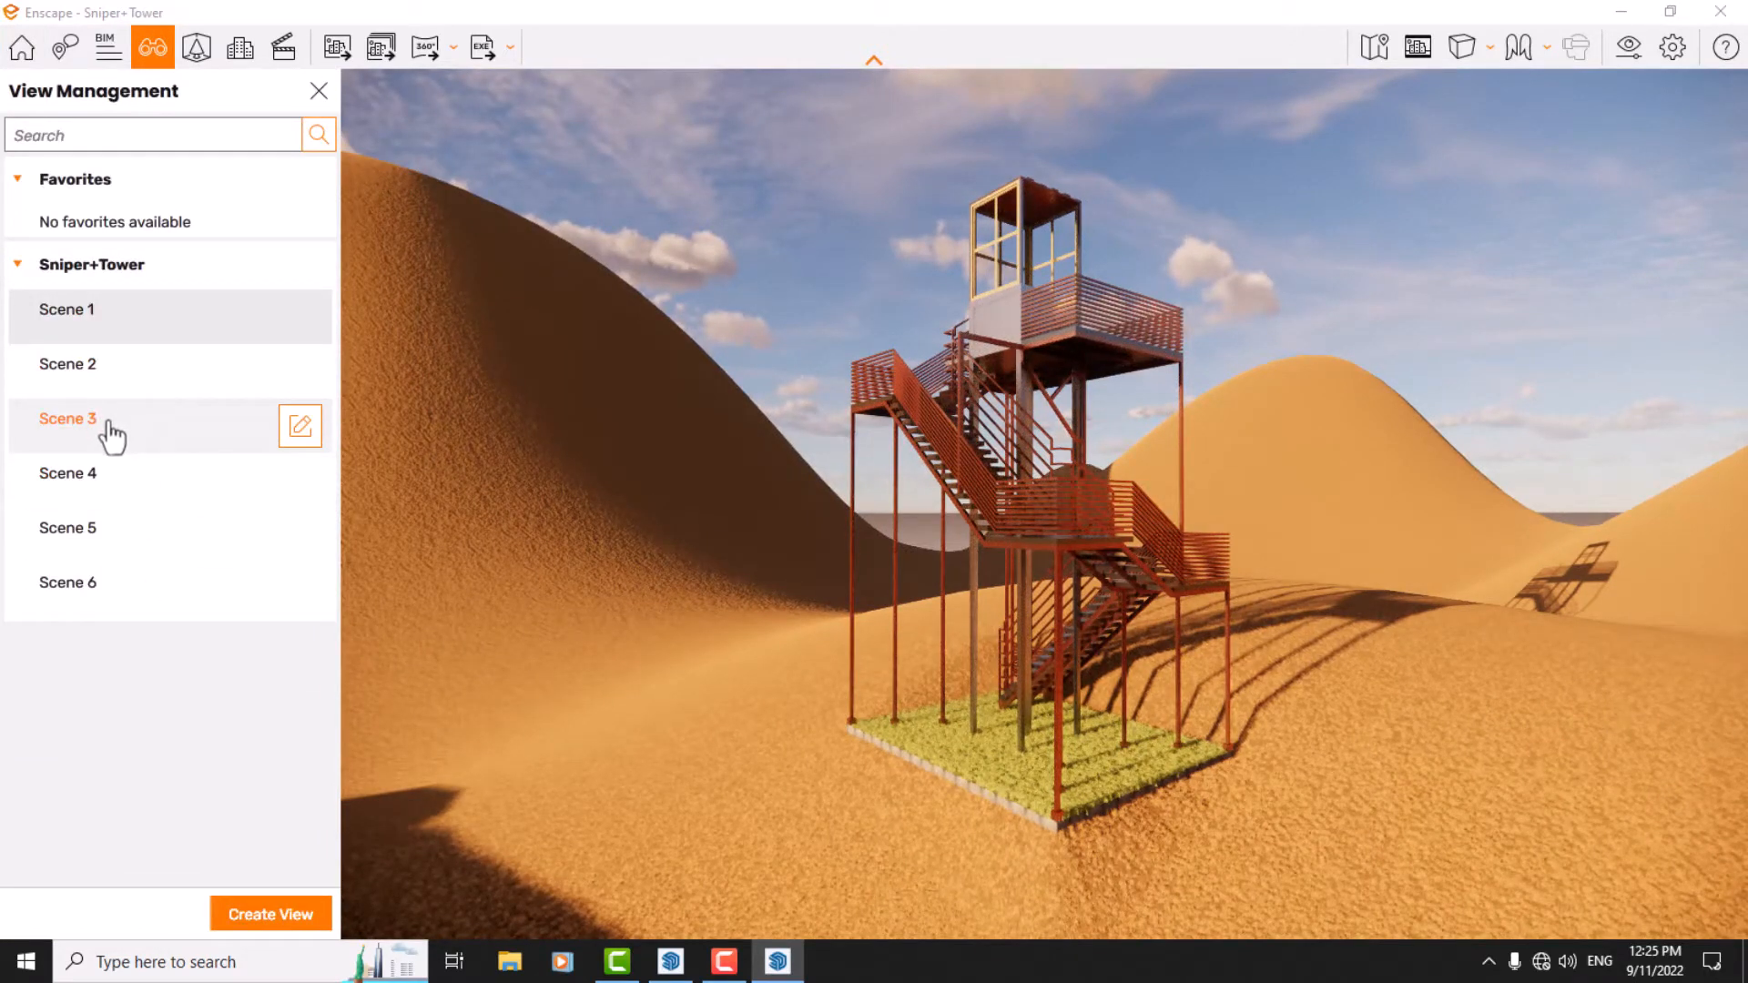
{"action": "left_click", "coordinate": [60, 366]}
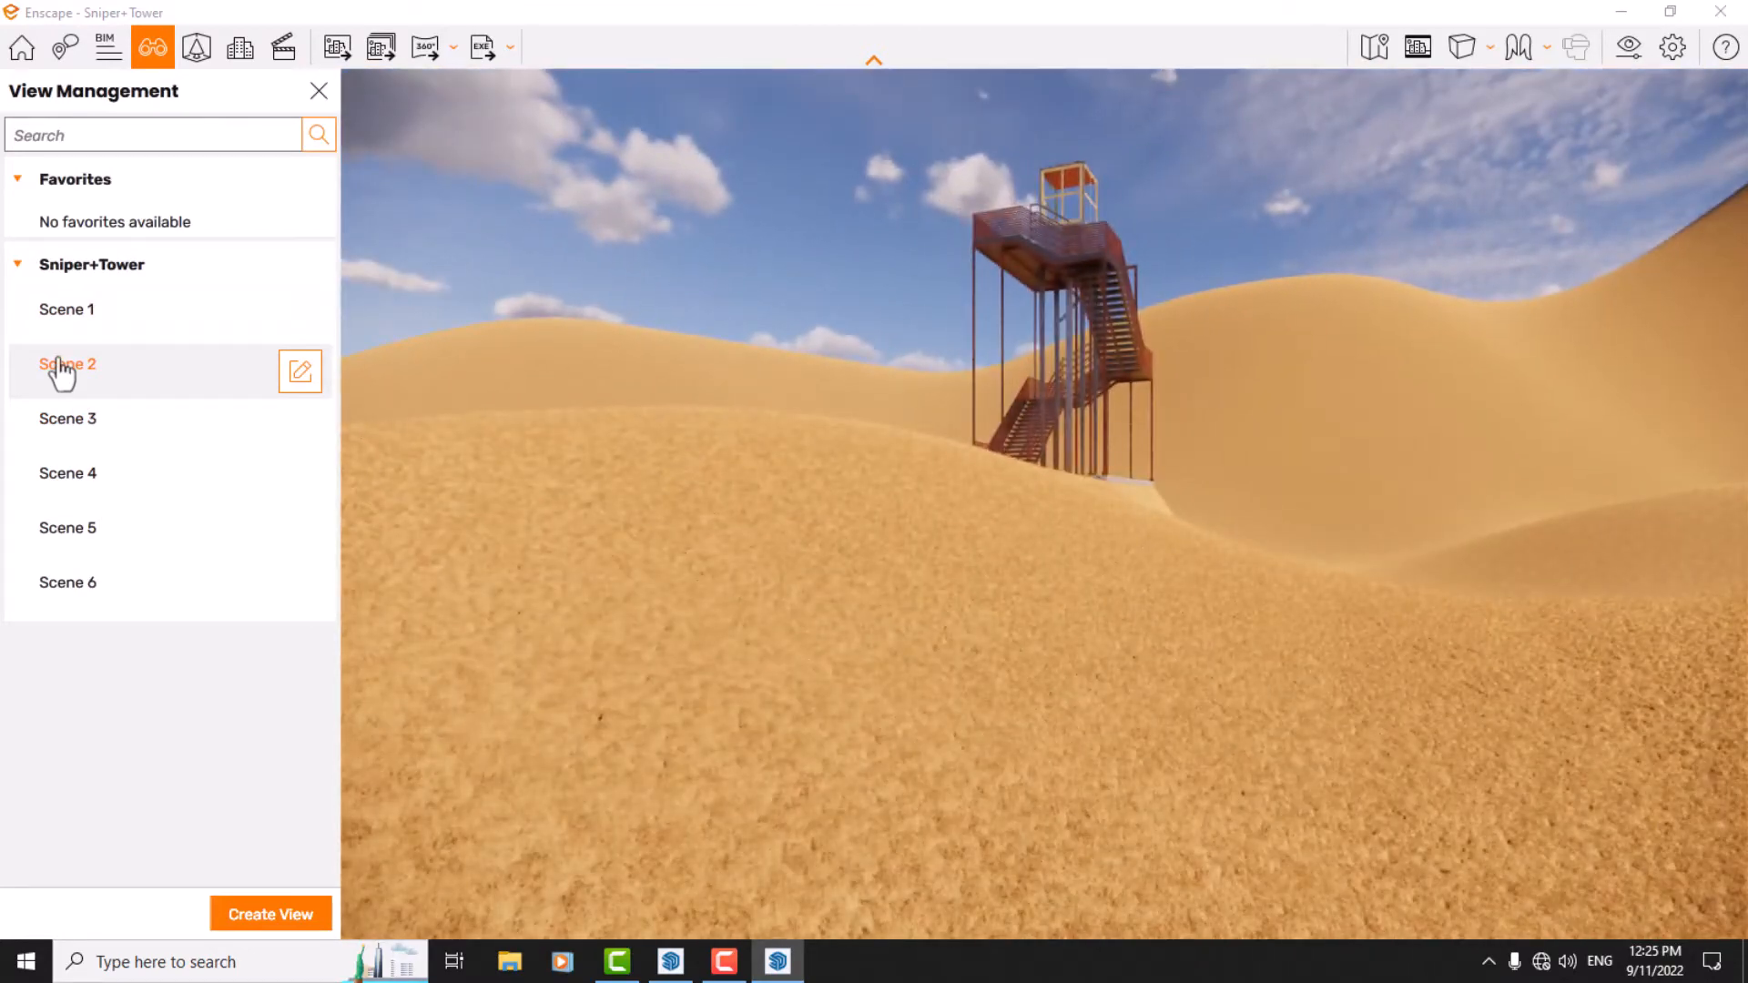
{"action": "left_click", "coordinate": [66, 426]}
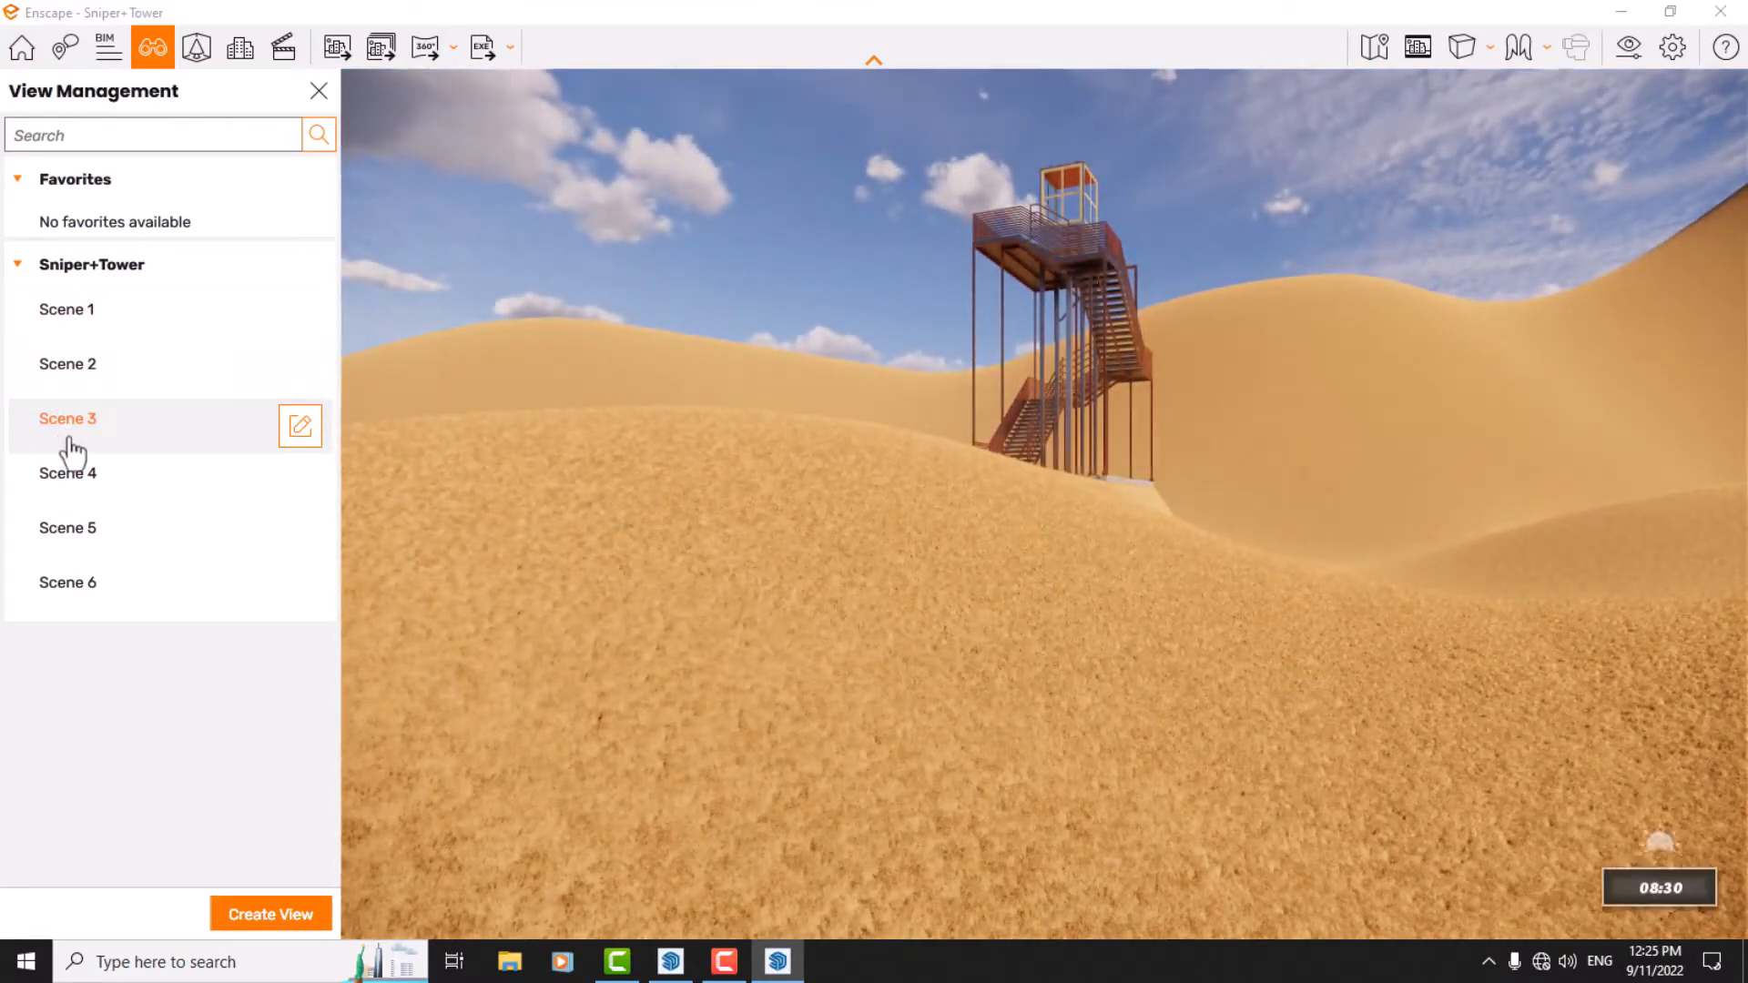
{"action": "left_click", "coordinate": [71, 493]}
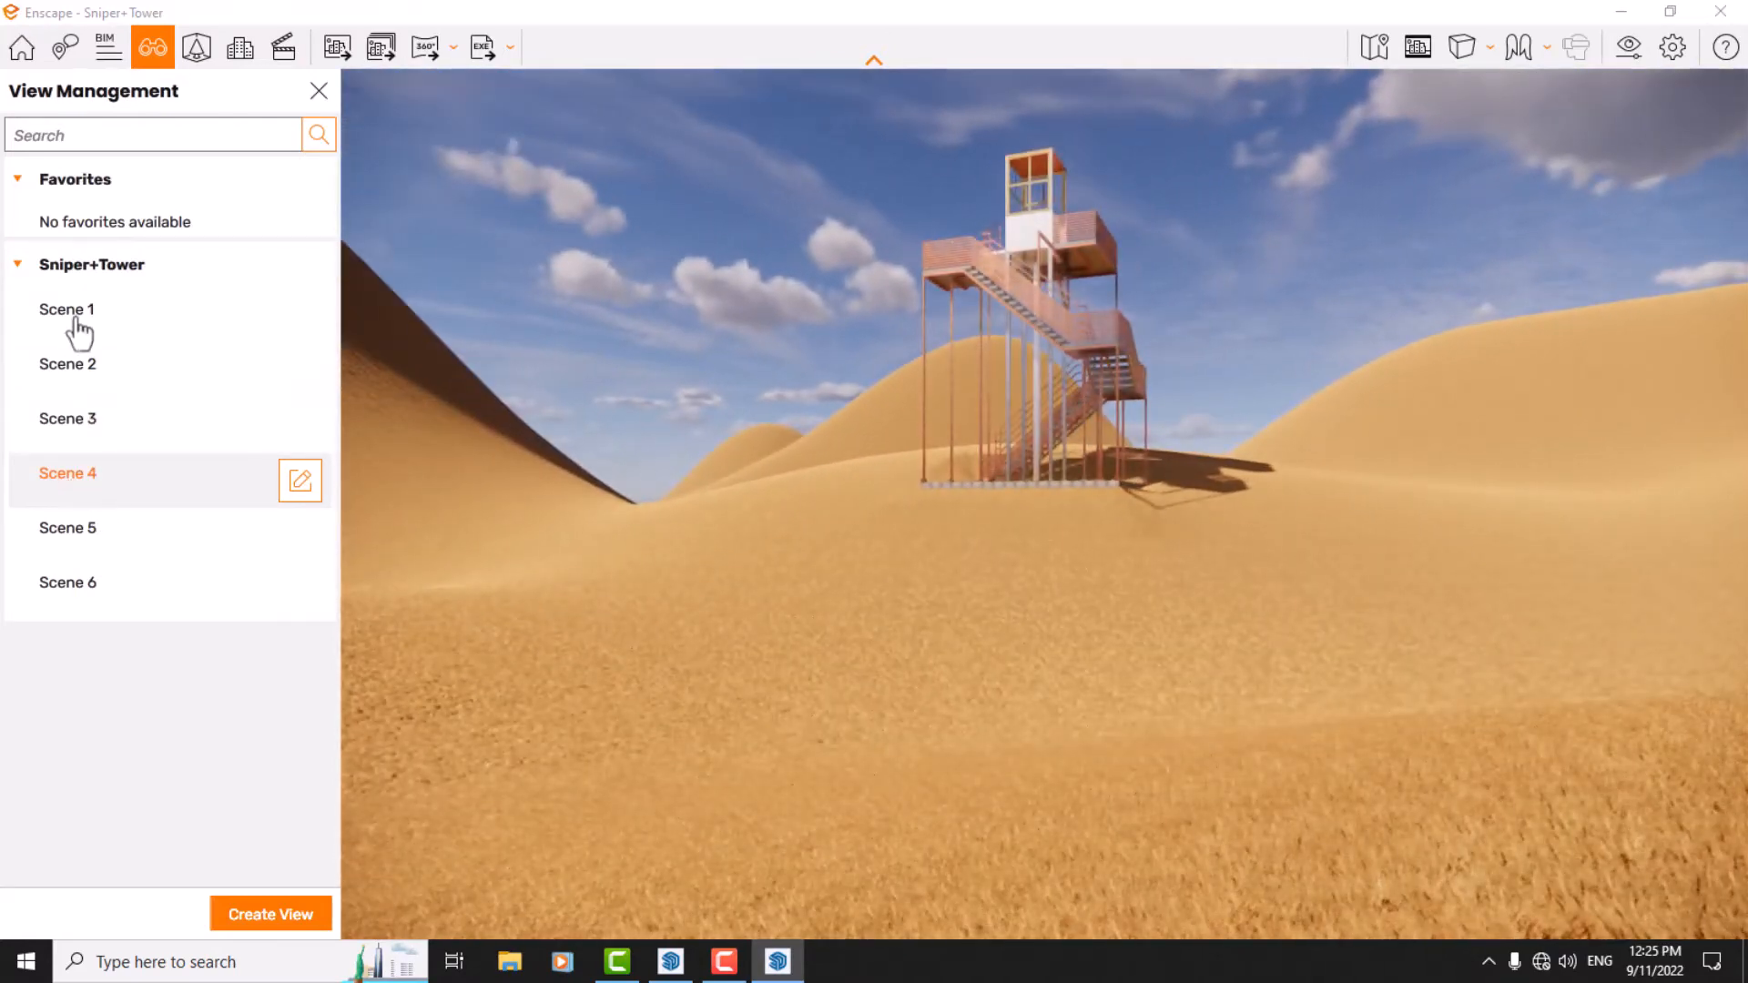
{"action": "left_click", "coordinate": [76, 330]}
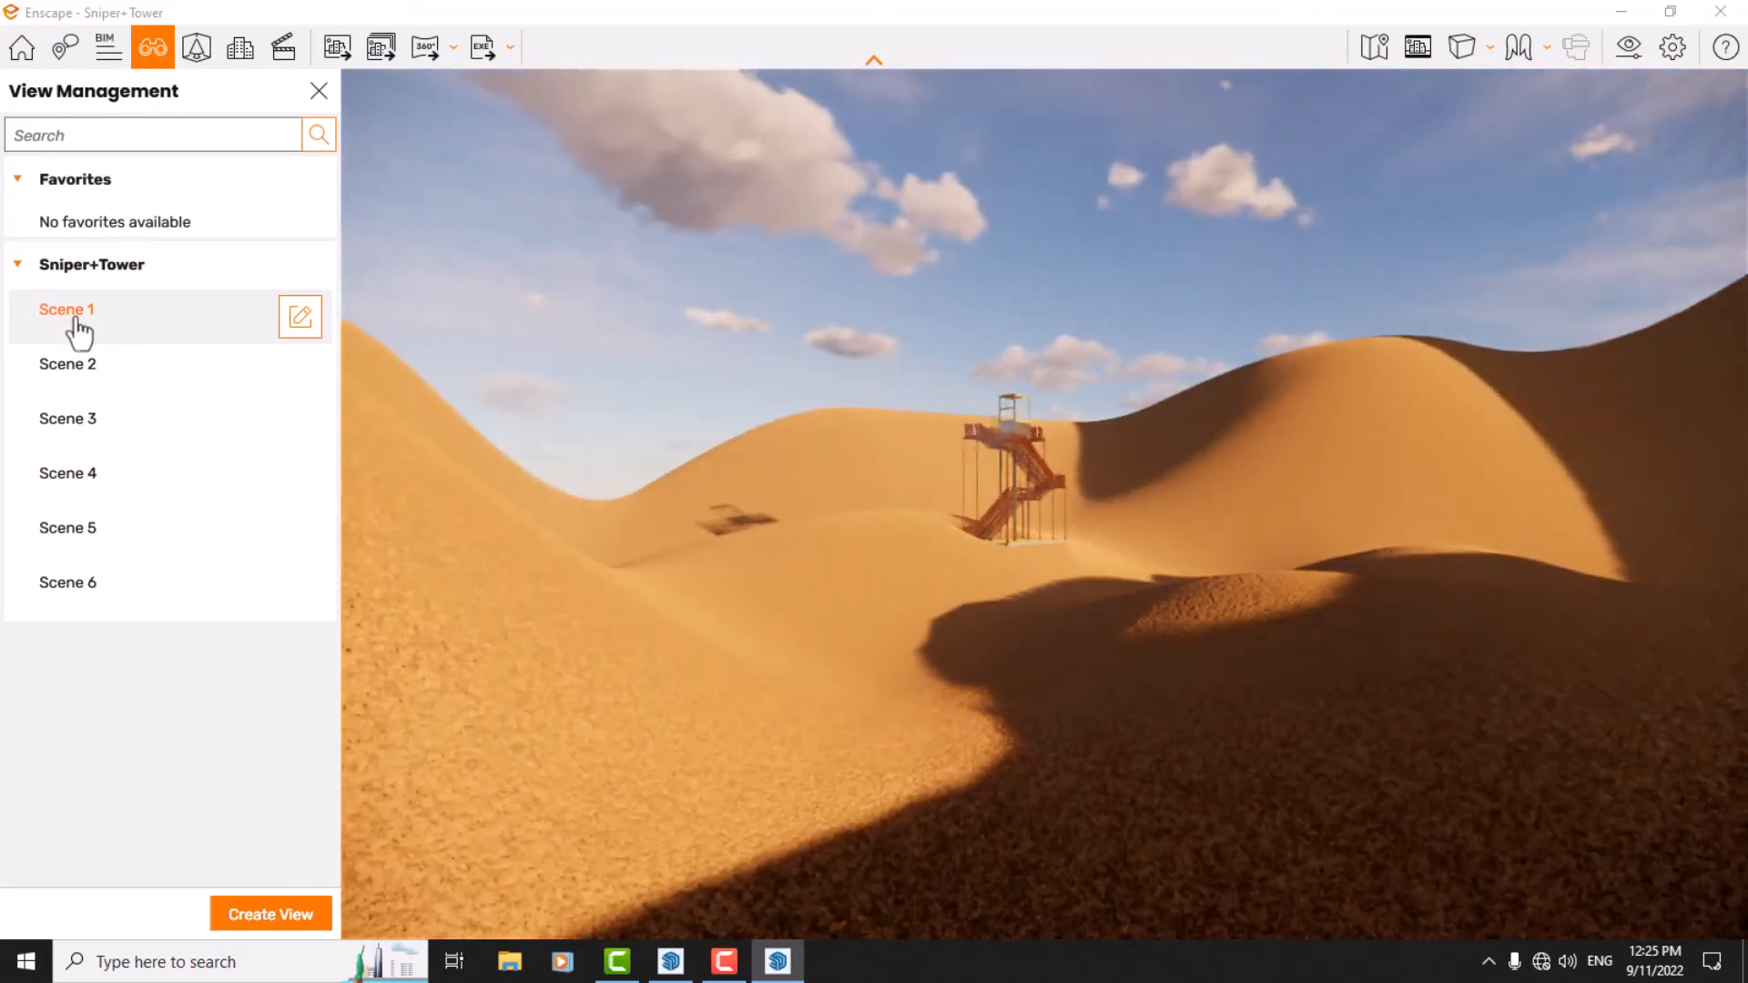
Open Scene 5 for editing, rename the view Enscape Camera 5 and mark it as a favorite
{"action": "left_click", "coordinate": [78, 590]}
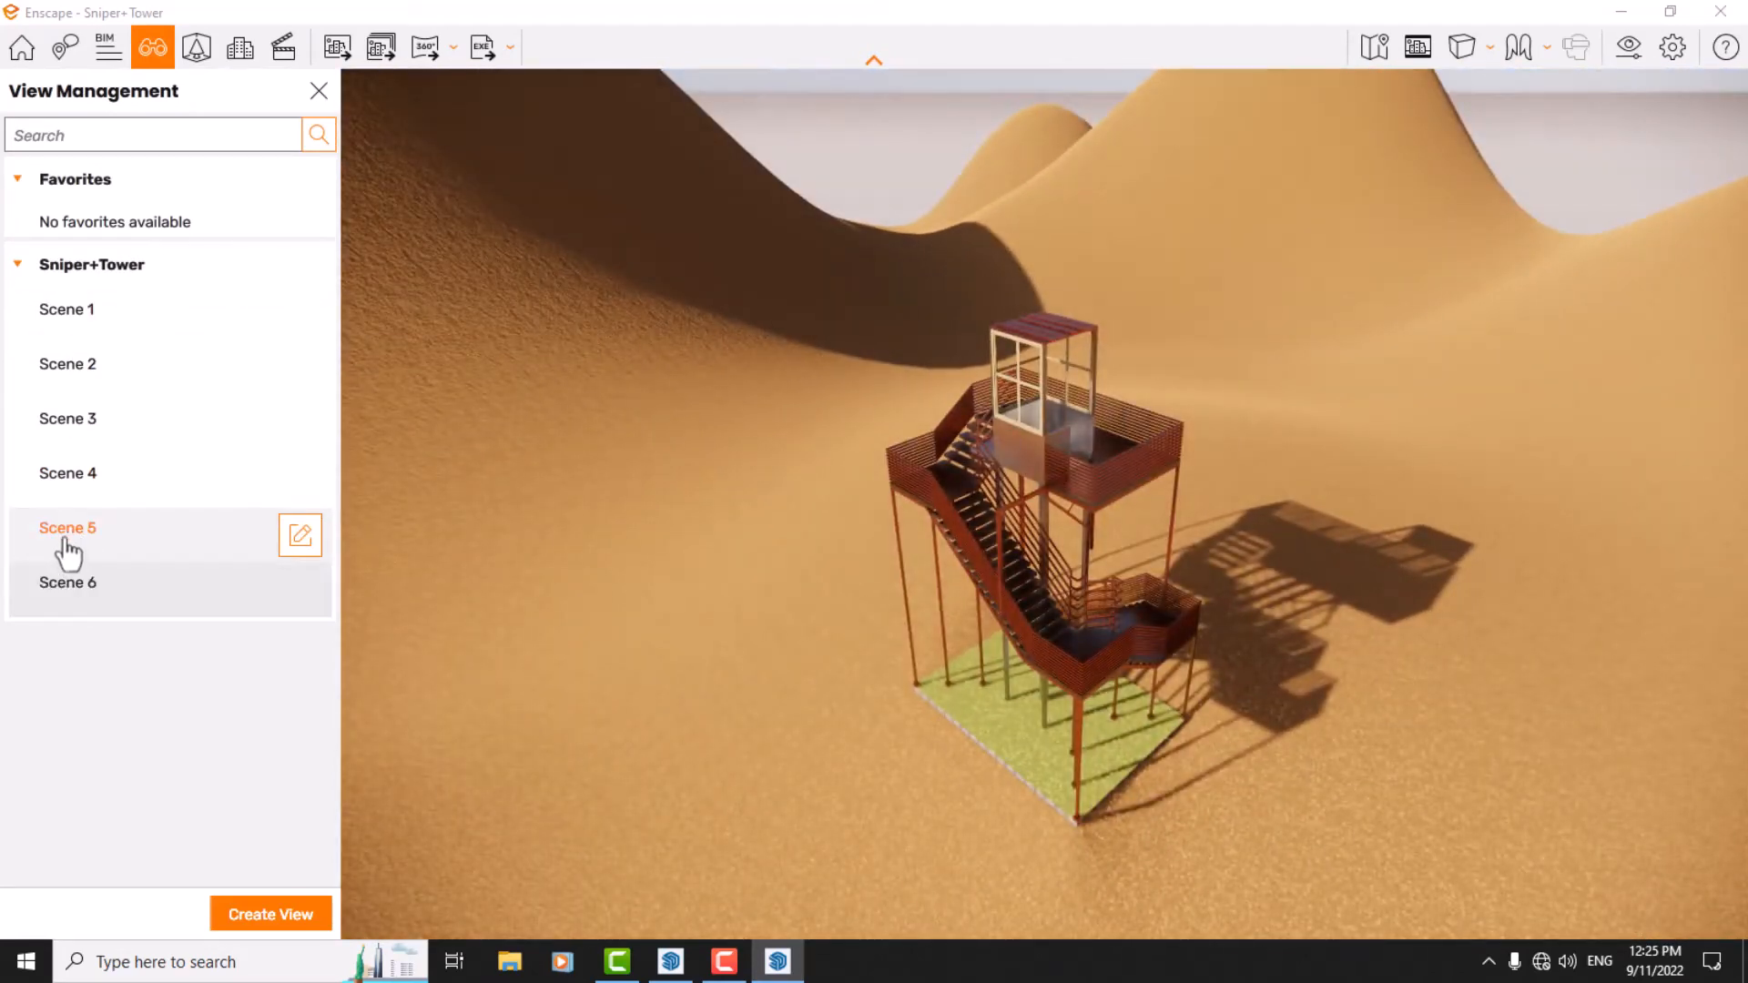
{"action": "left_click", "coordinate": [68, 547]}
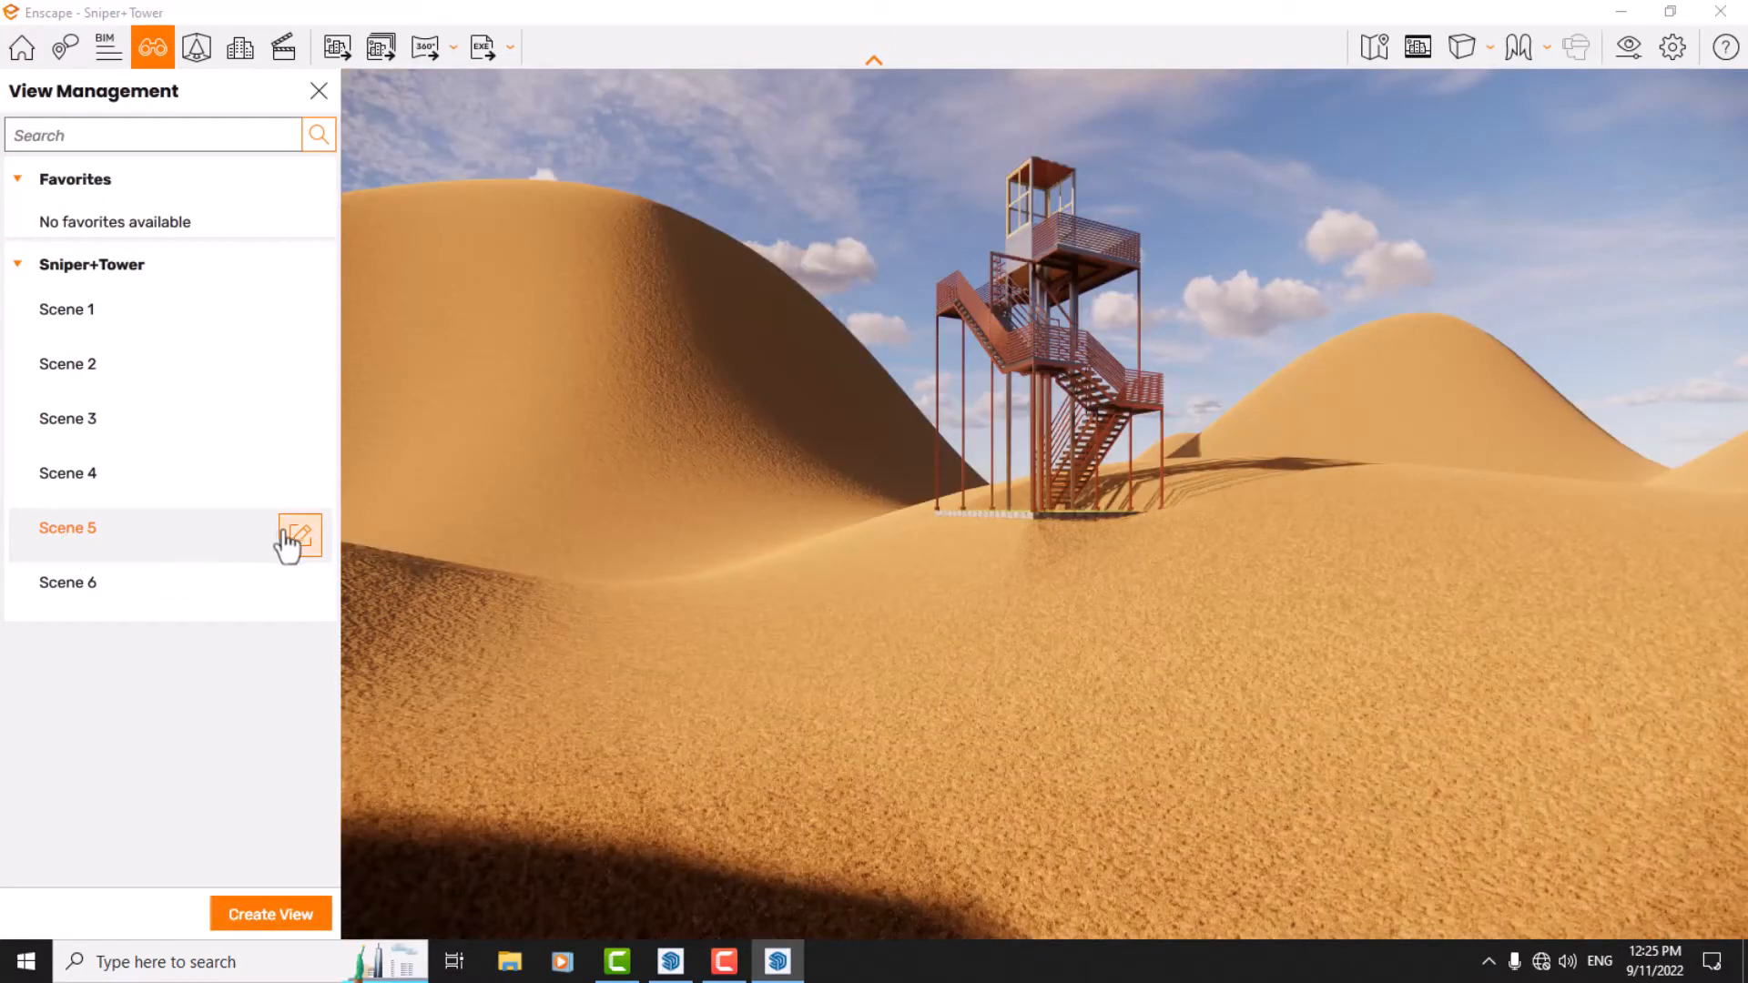
{"action": "left_click", "coordinate": [298, 535]}
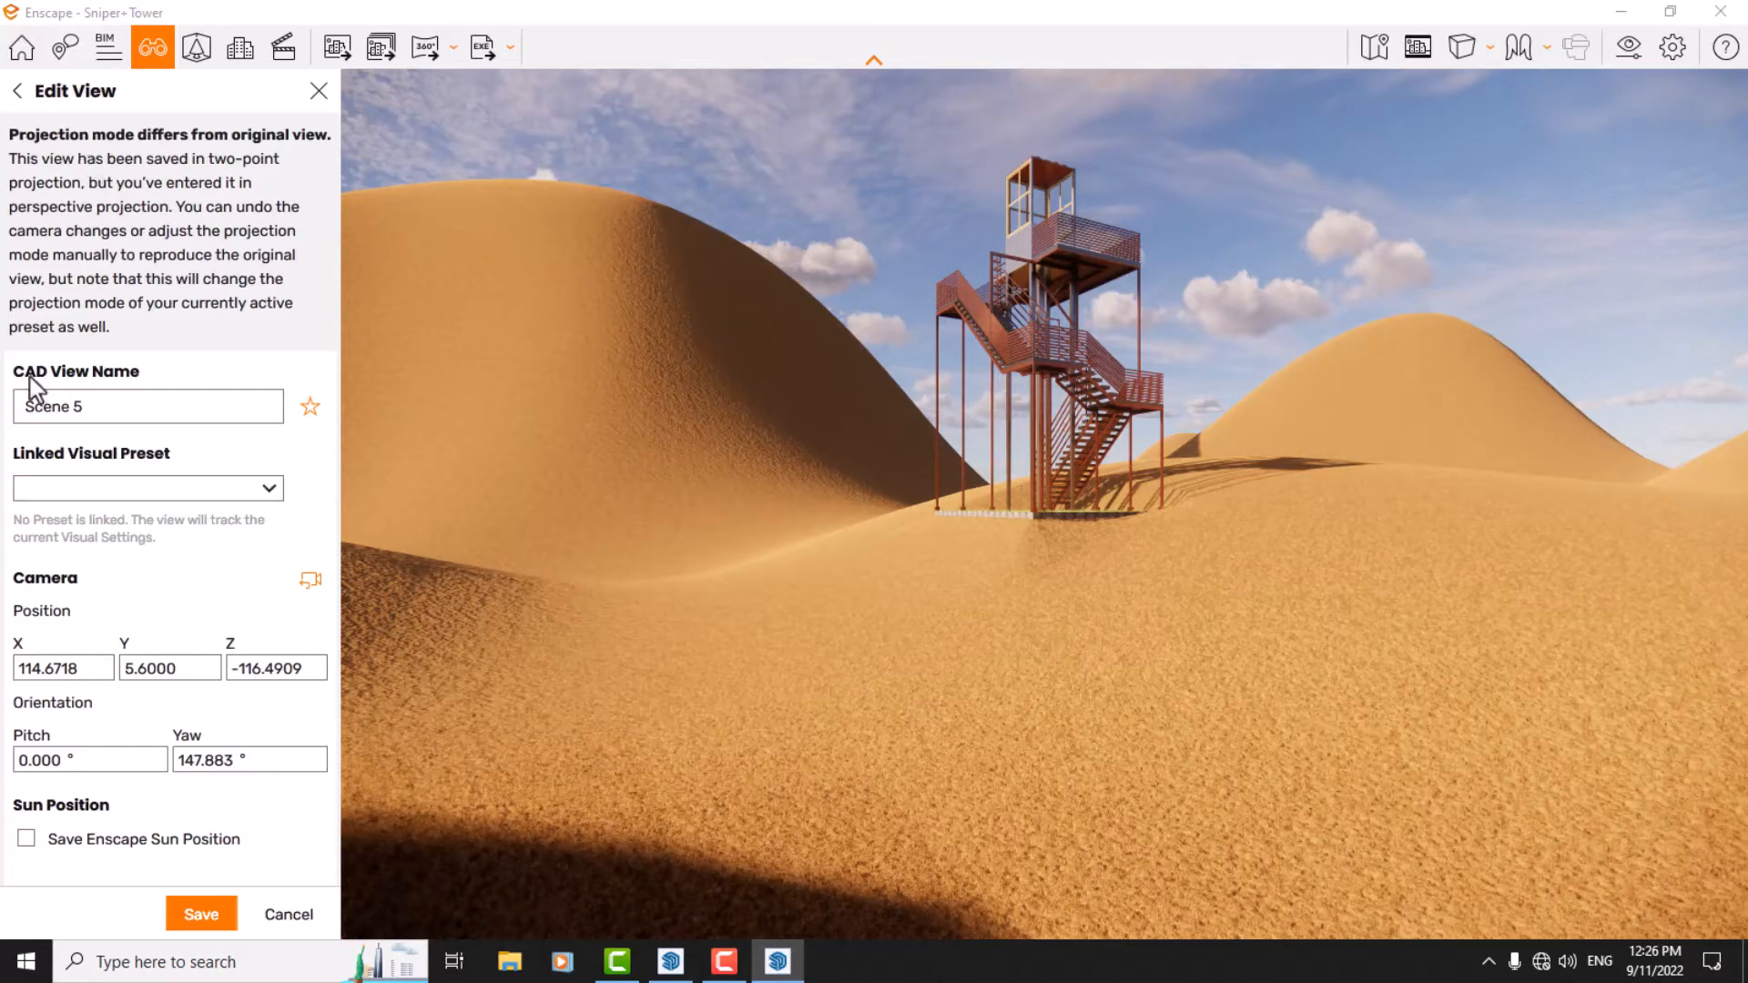
{"action": "left_click_drag", "start_coordinate": [101, 406], "coordinate": [5, 419]}
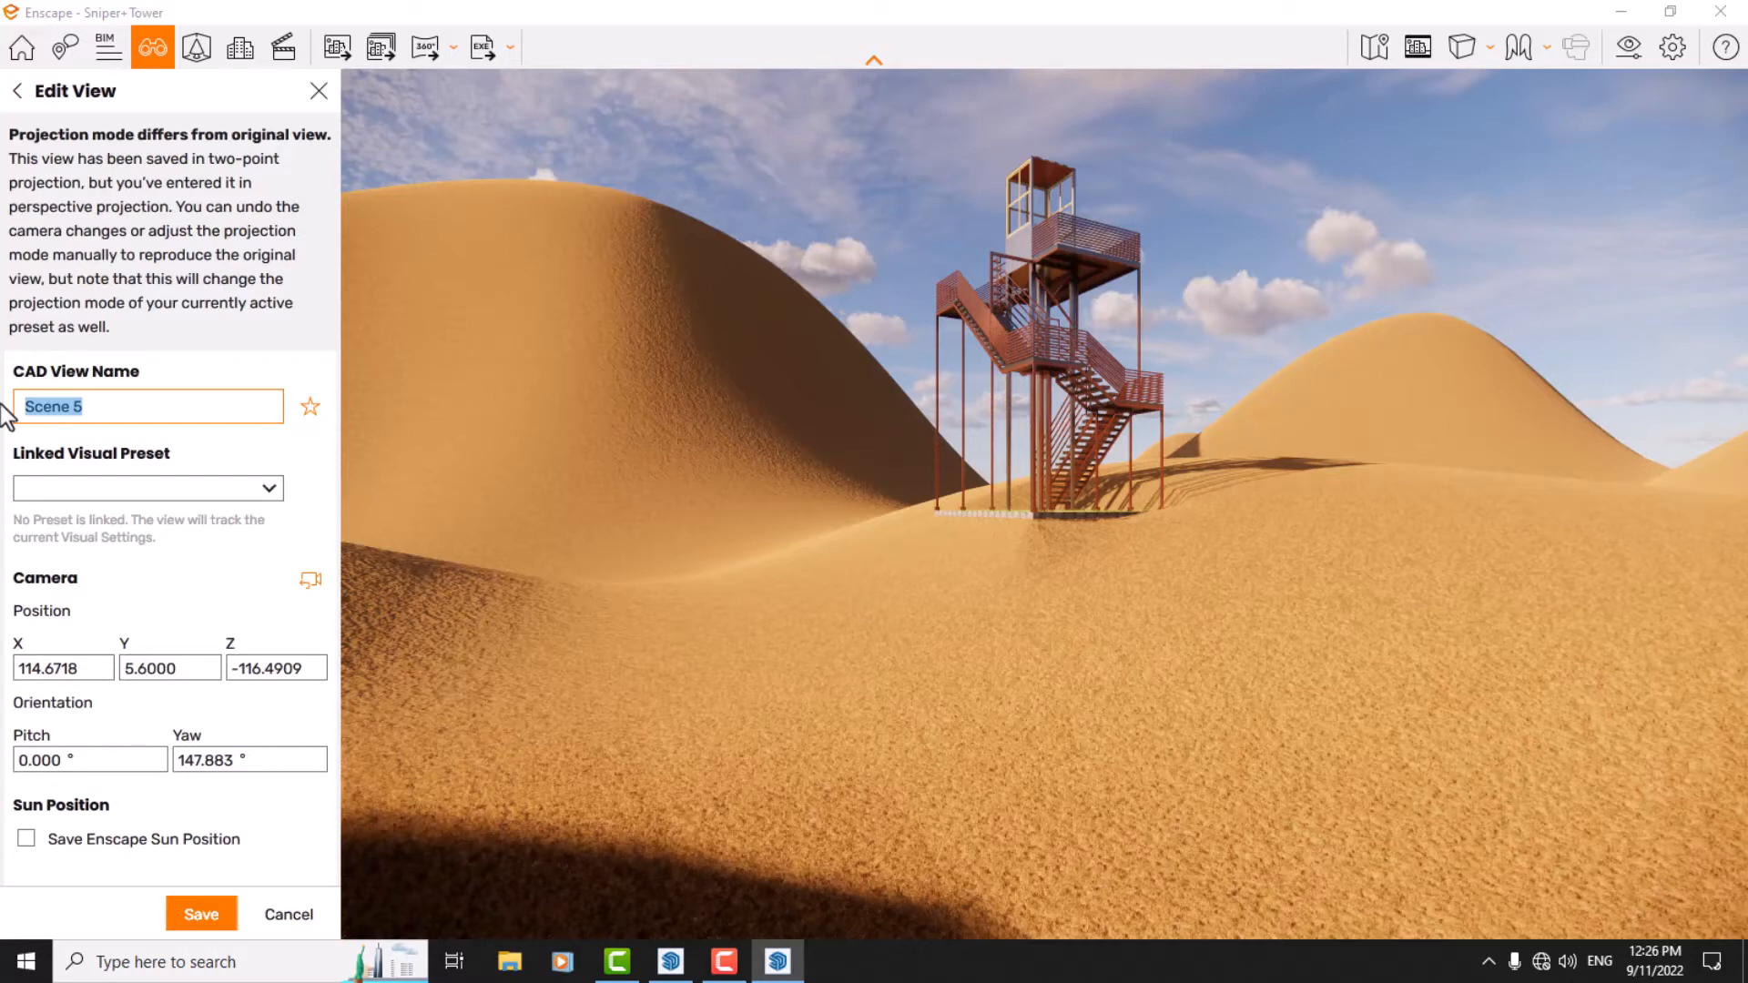
{"action": "type", "text": "Enscape Camera 5"}
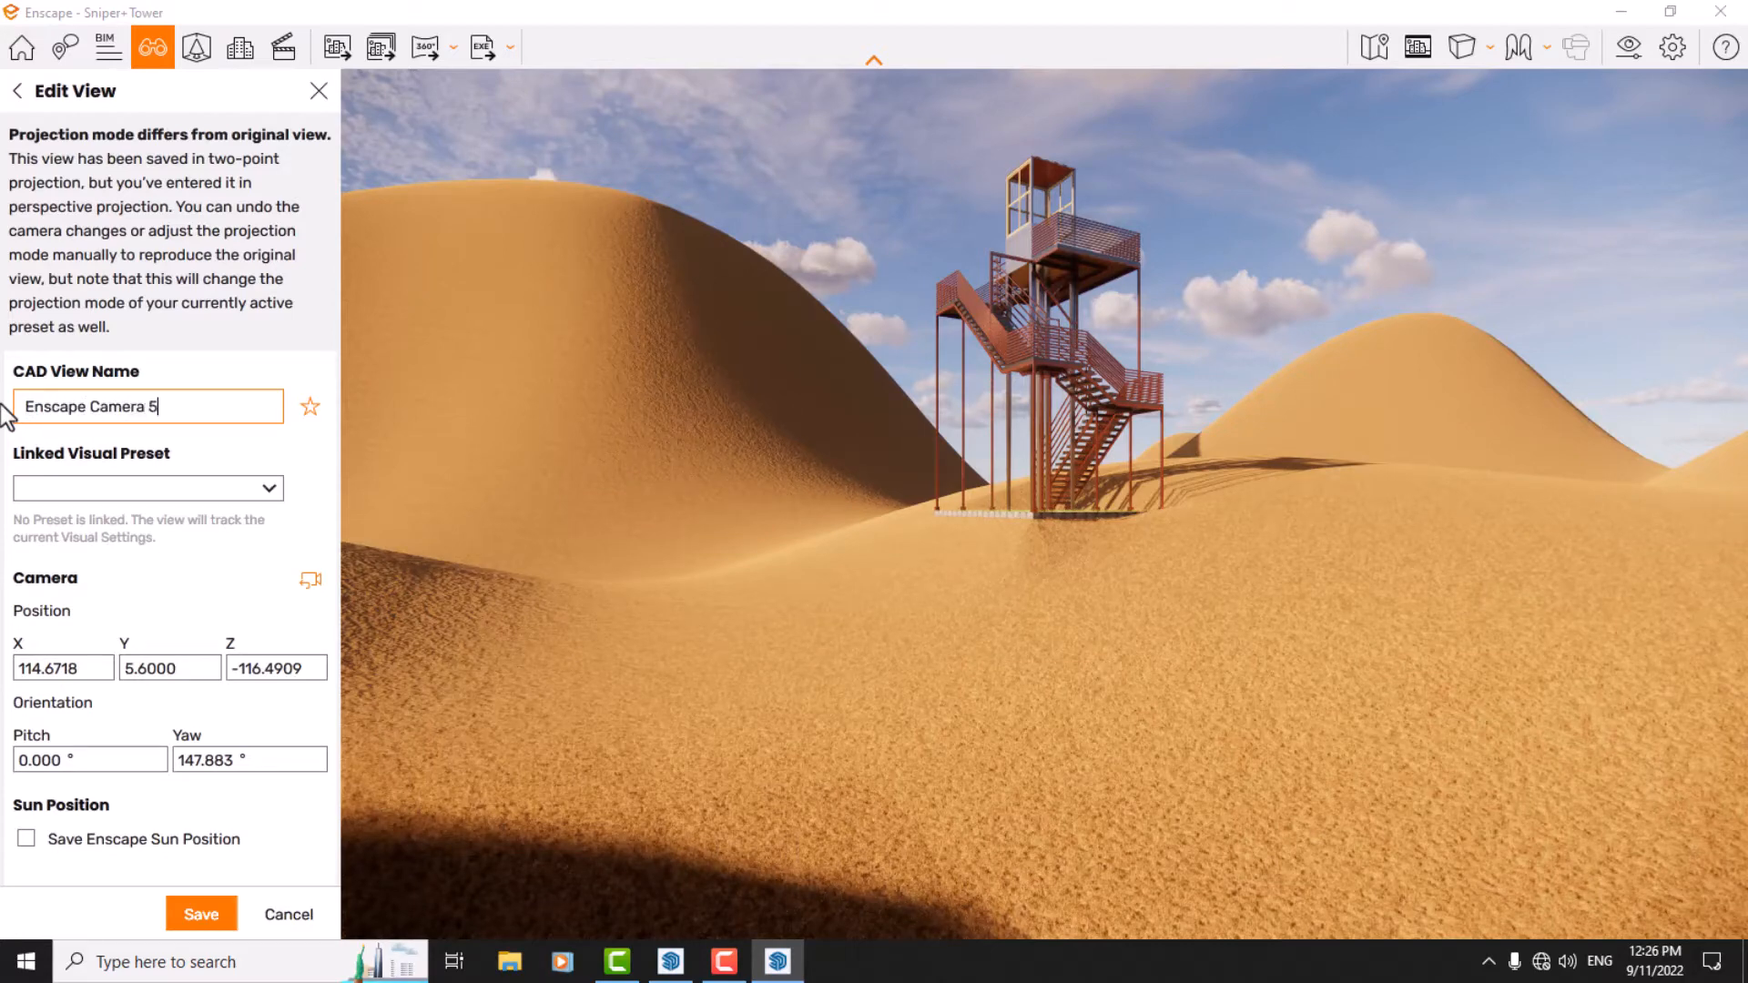
{"action": "left_click", "coordinate": [244, 493]}
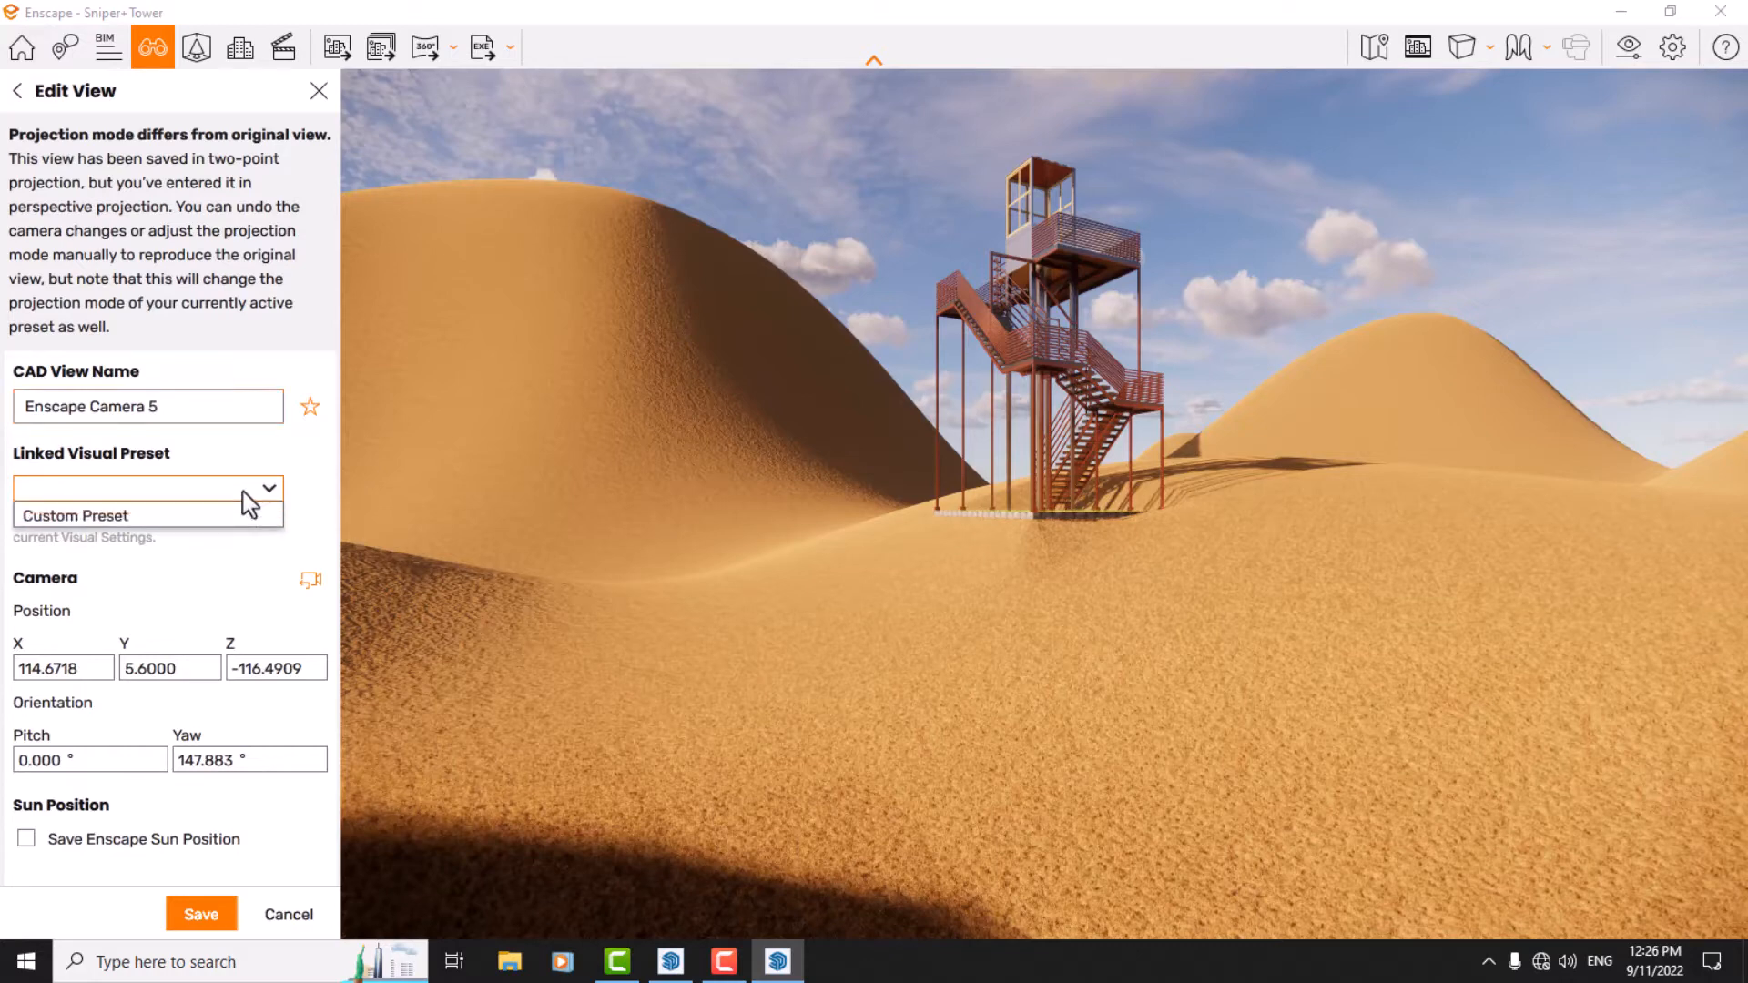
{"action": "left_click", "coordinate": [215, 486]}
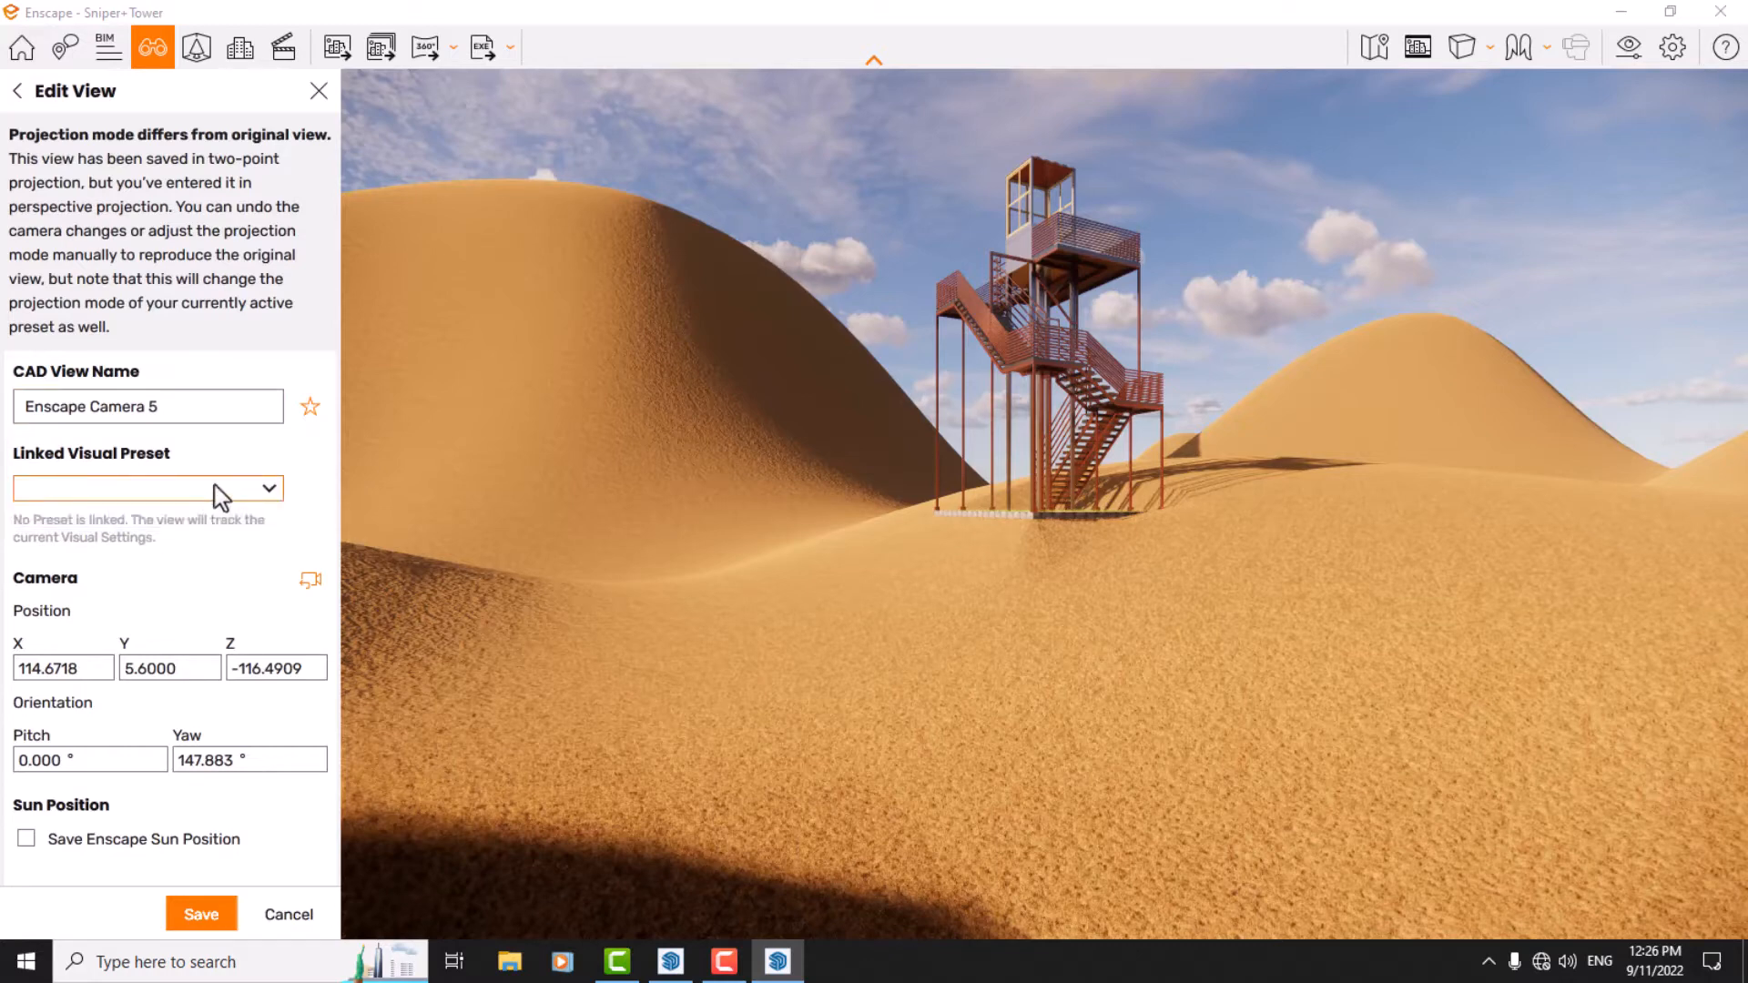
{"action": "left_click", "coordinate": [310, 411]}
Set the Enscape Camera 5 position to X 114, Y 5 and Z -110
{"action": "double_click", "coordinate": [102, 674]}
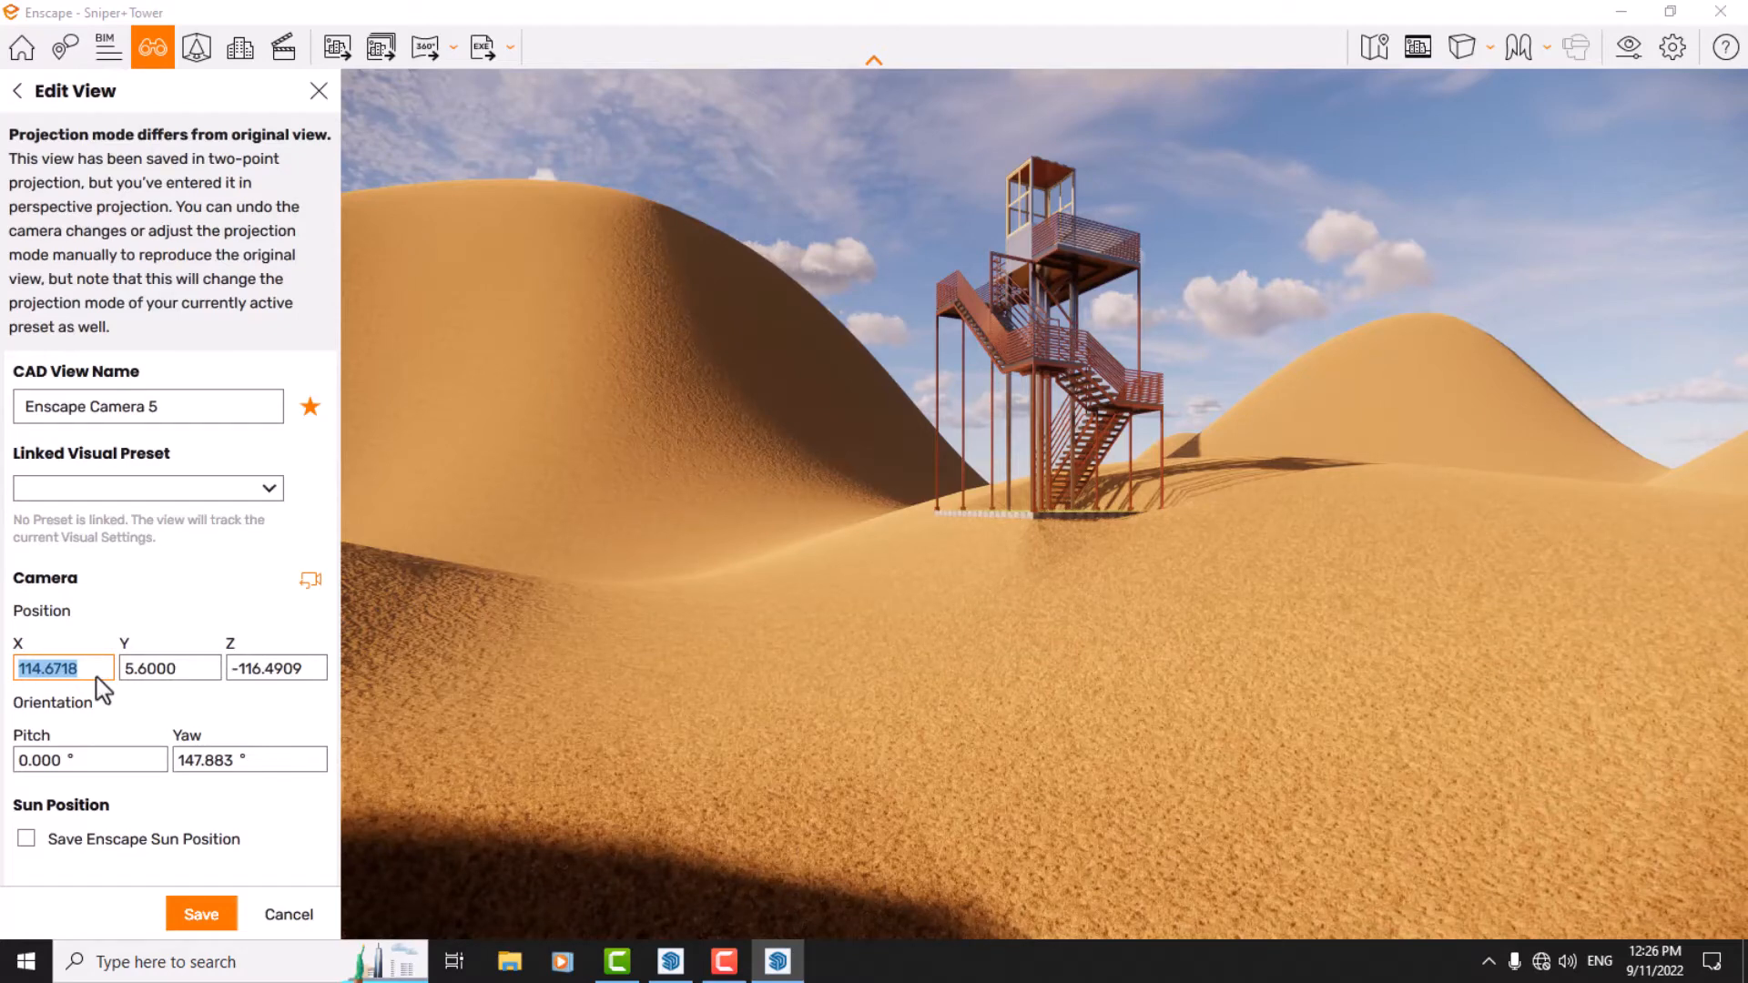
{"action": "type", "text": "114"}
{"action": "left_click", "coordinate": [192, 678]}
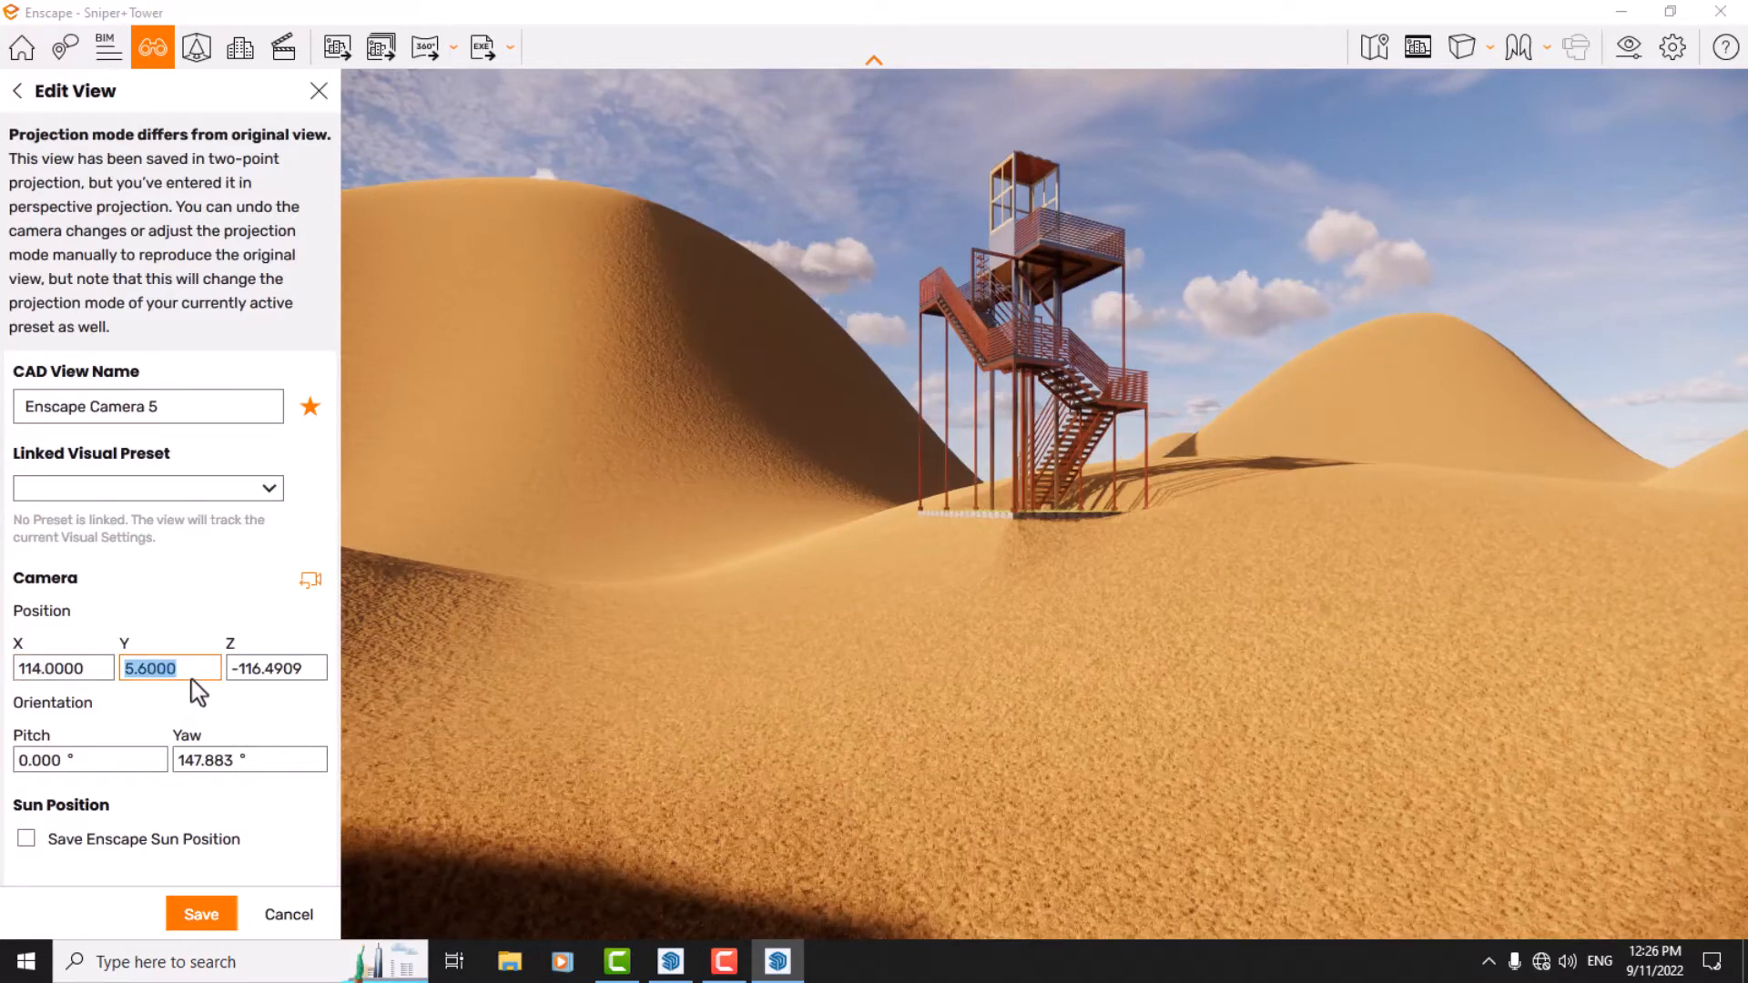
{"action": "type", "text": "5"}
{"action": "key", "text": "Return"}
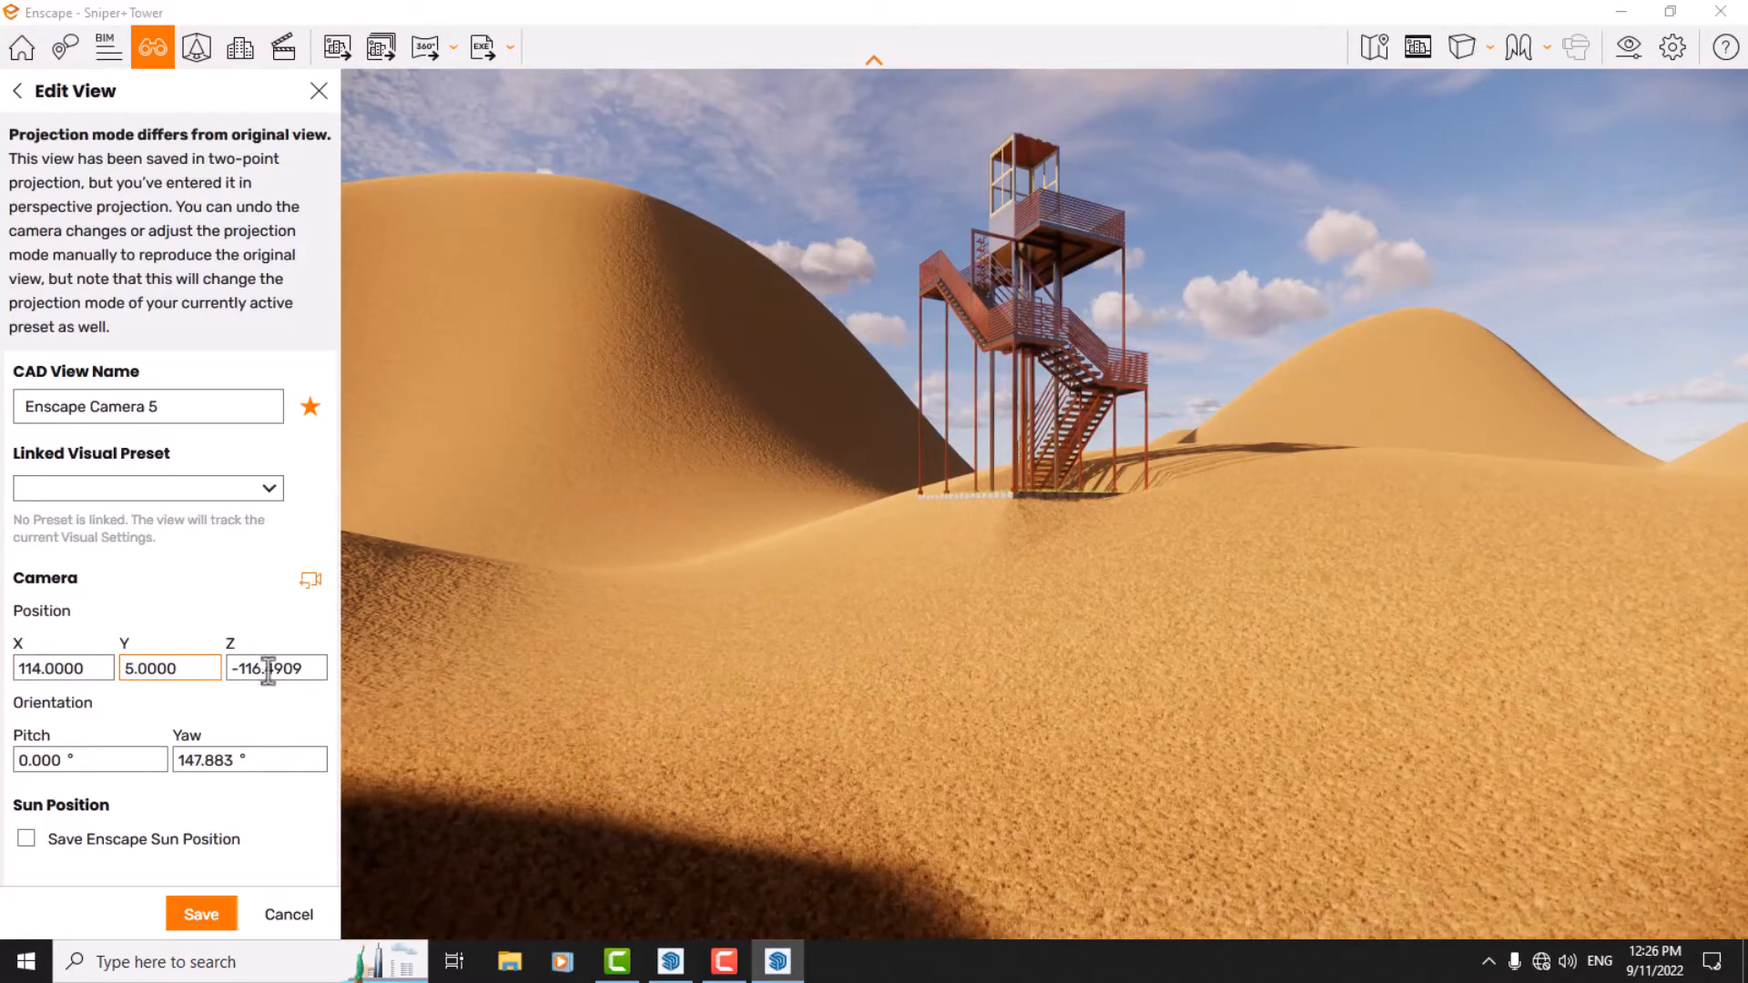
{"action": "left_click", "coordinate": [318, 668]}
{"action": "type", "text": "-"}
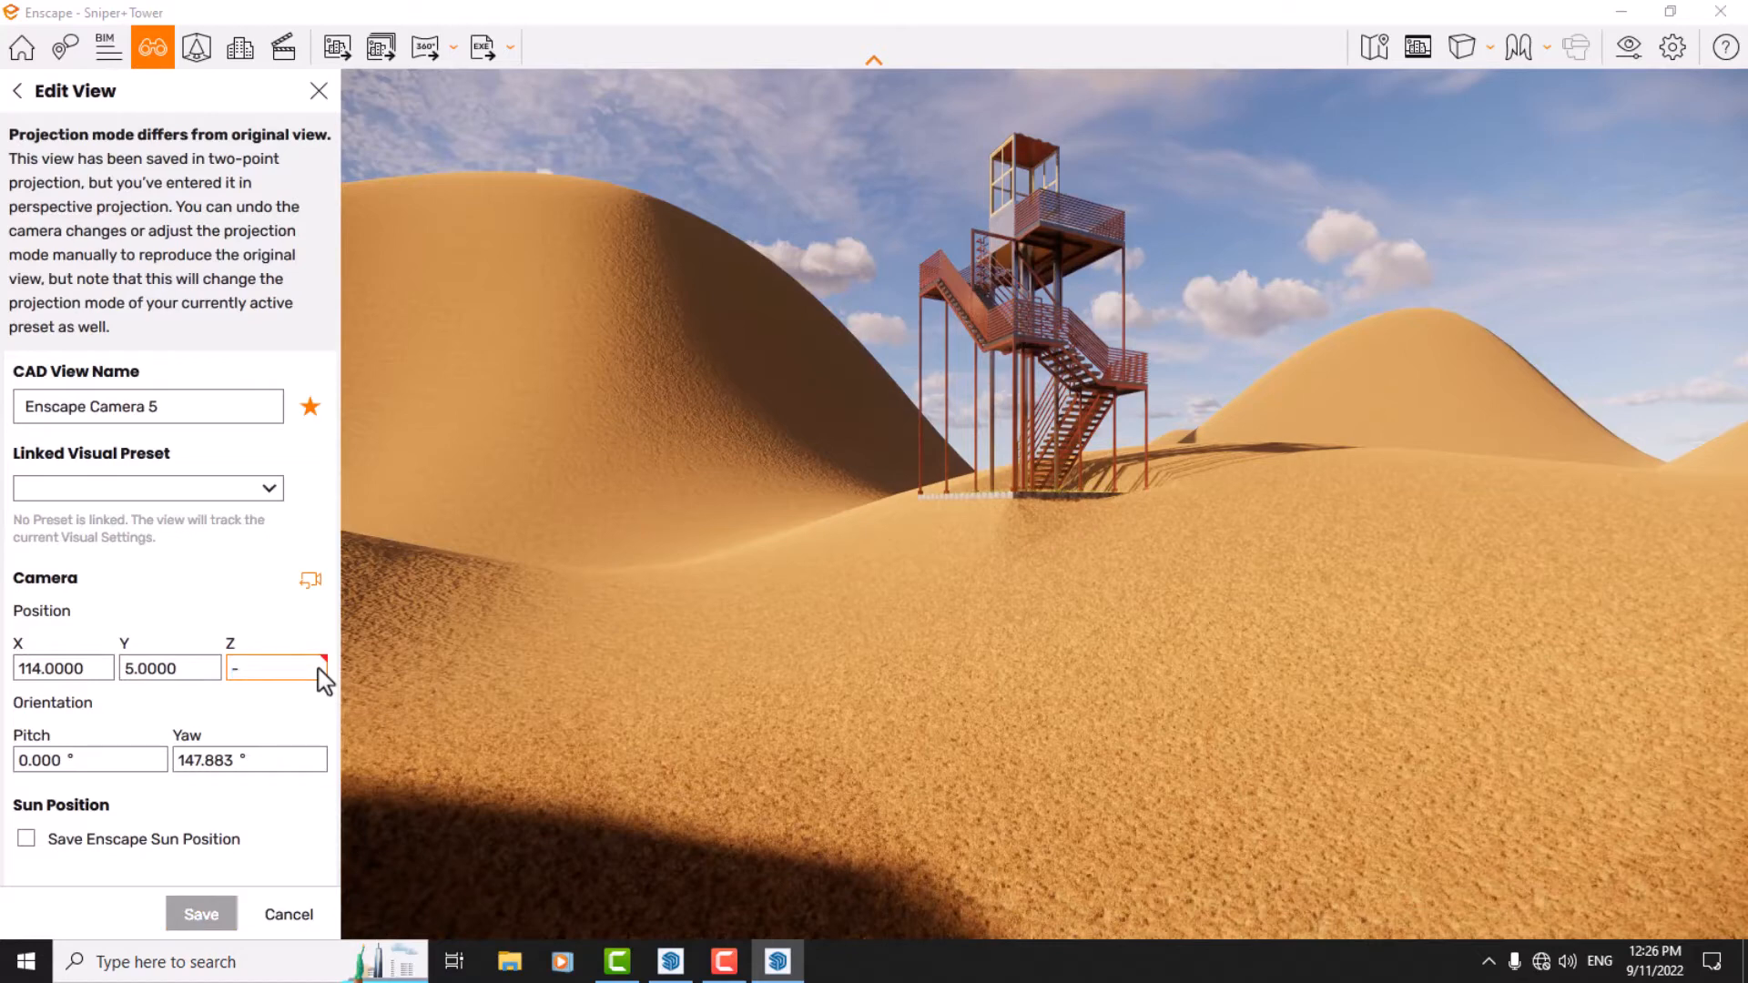
{"action": "type", "text": "1"}
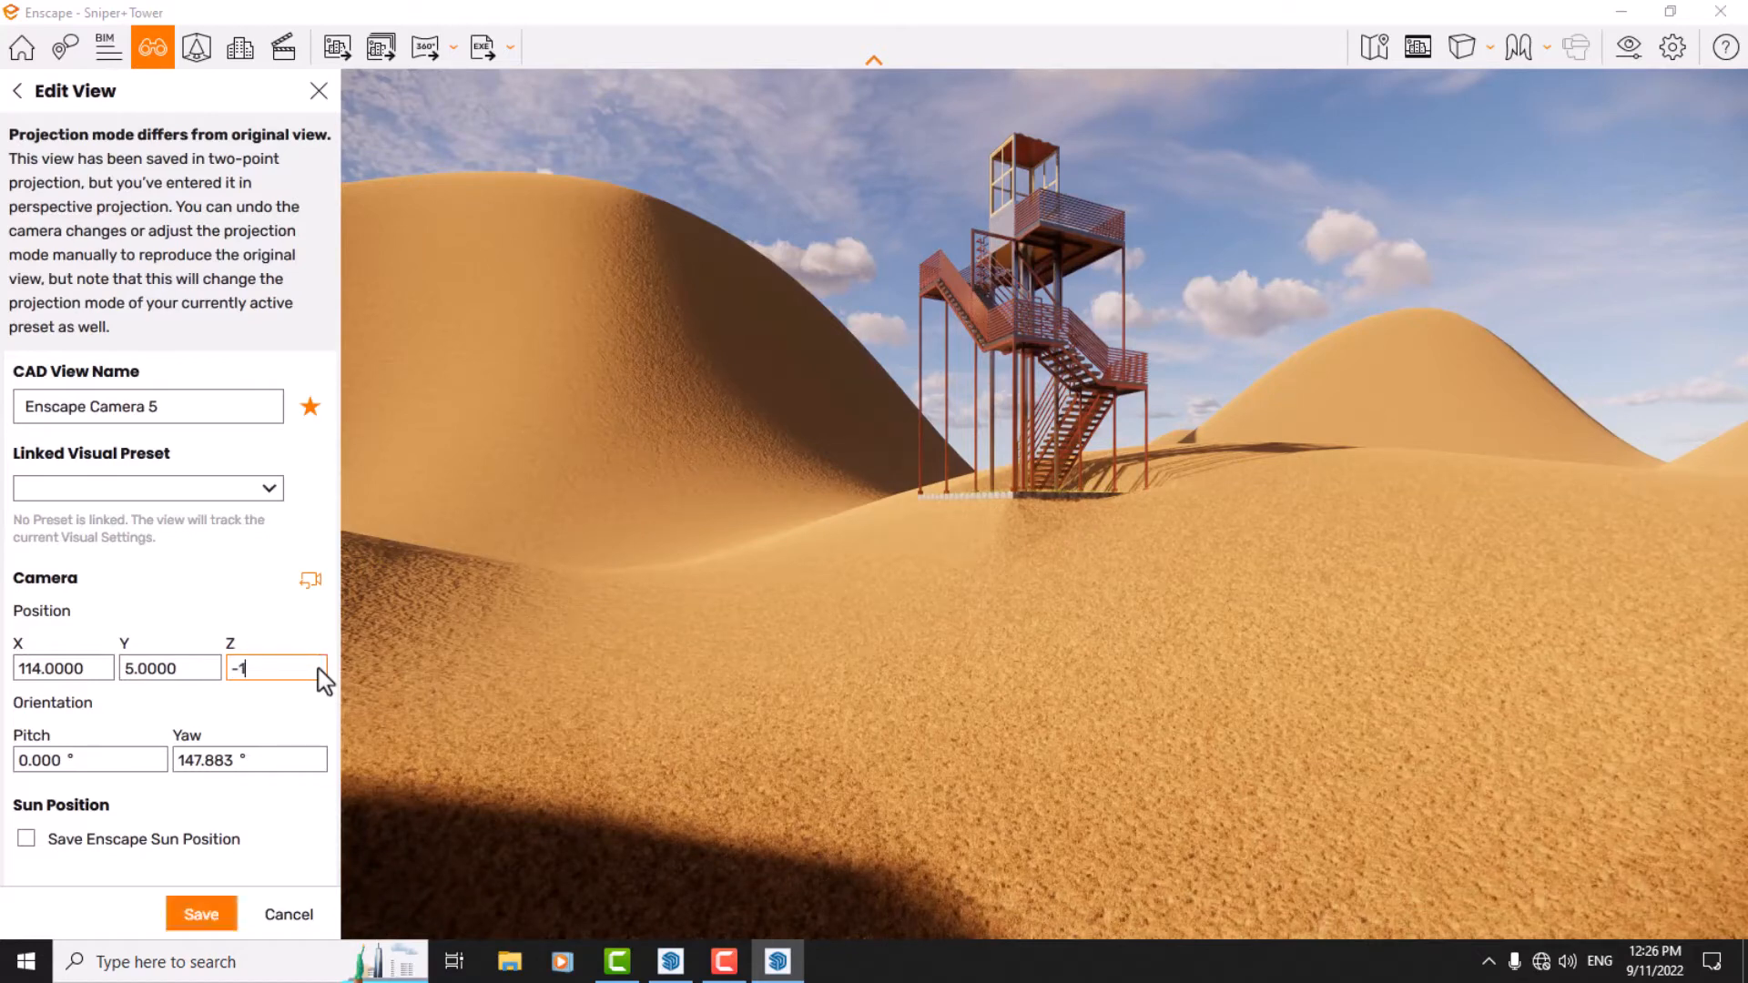
{"action": "type", "text": "10"}
{"action": "key", "text": "Return"}
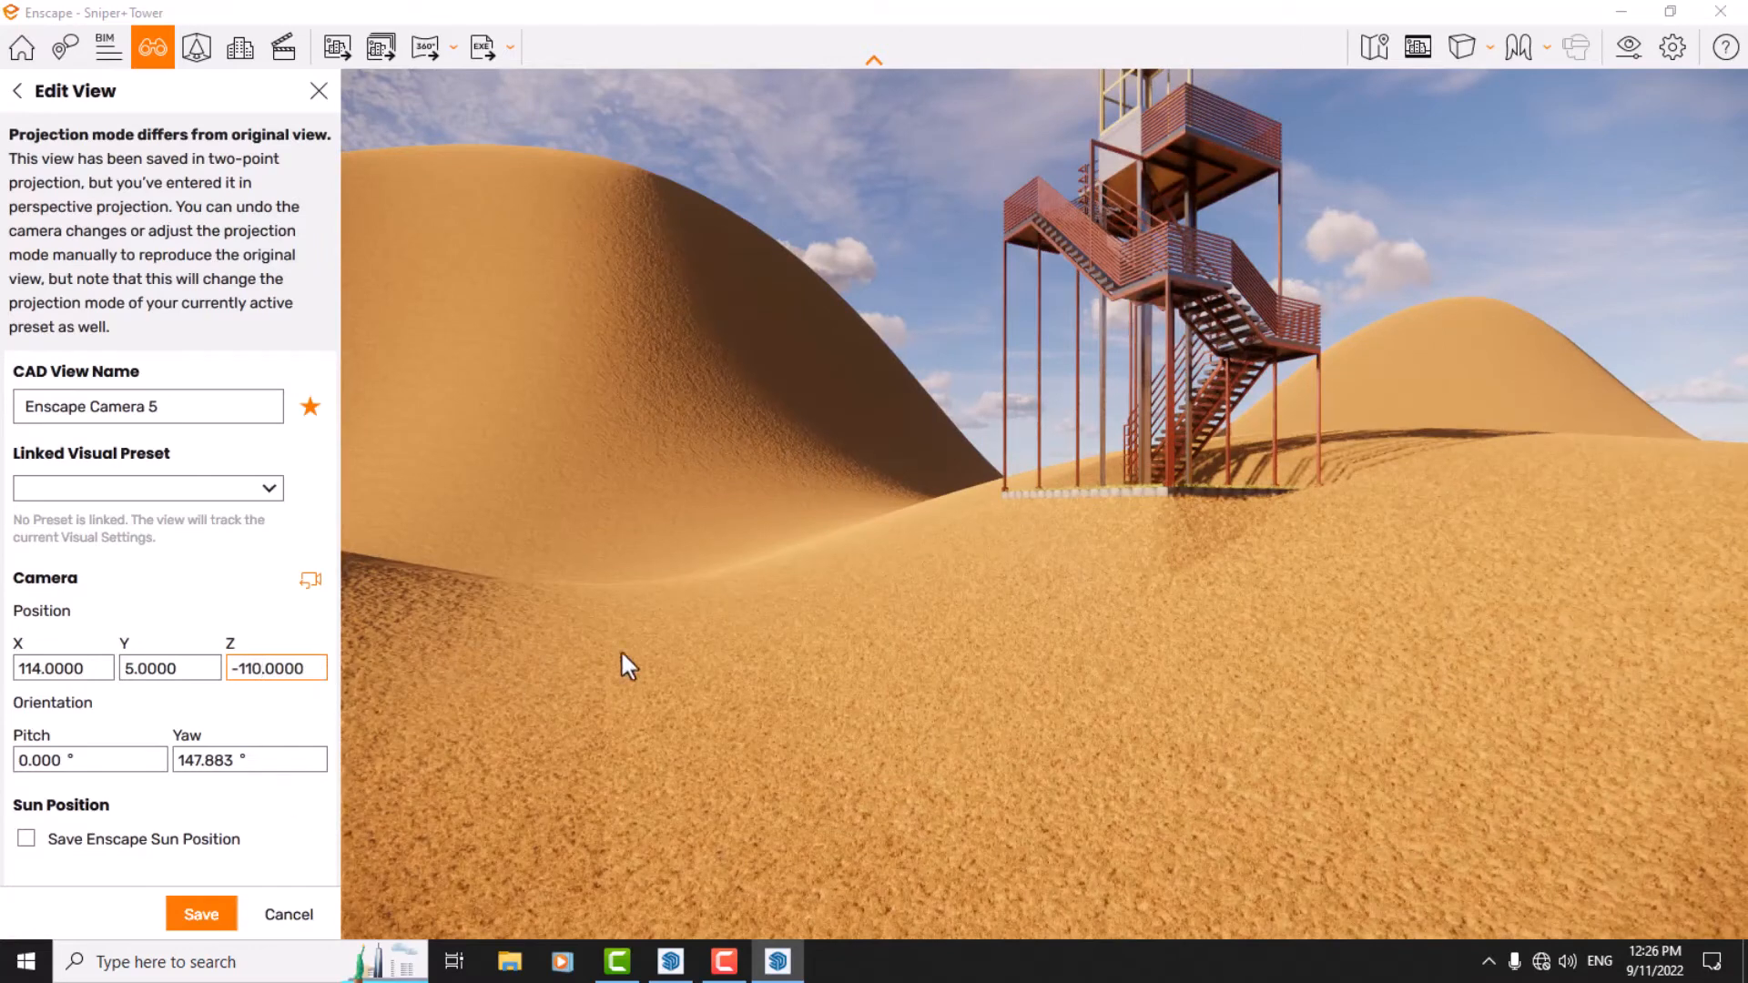
Turn the camera to frame the whole tower, and set its pitch to 14° and yaw to 130°
{"action": "left_click", "coordinate": [710, 635]}
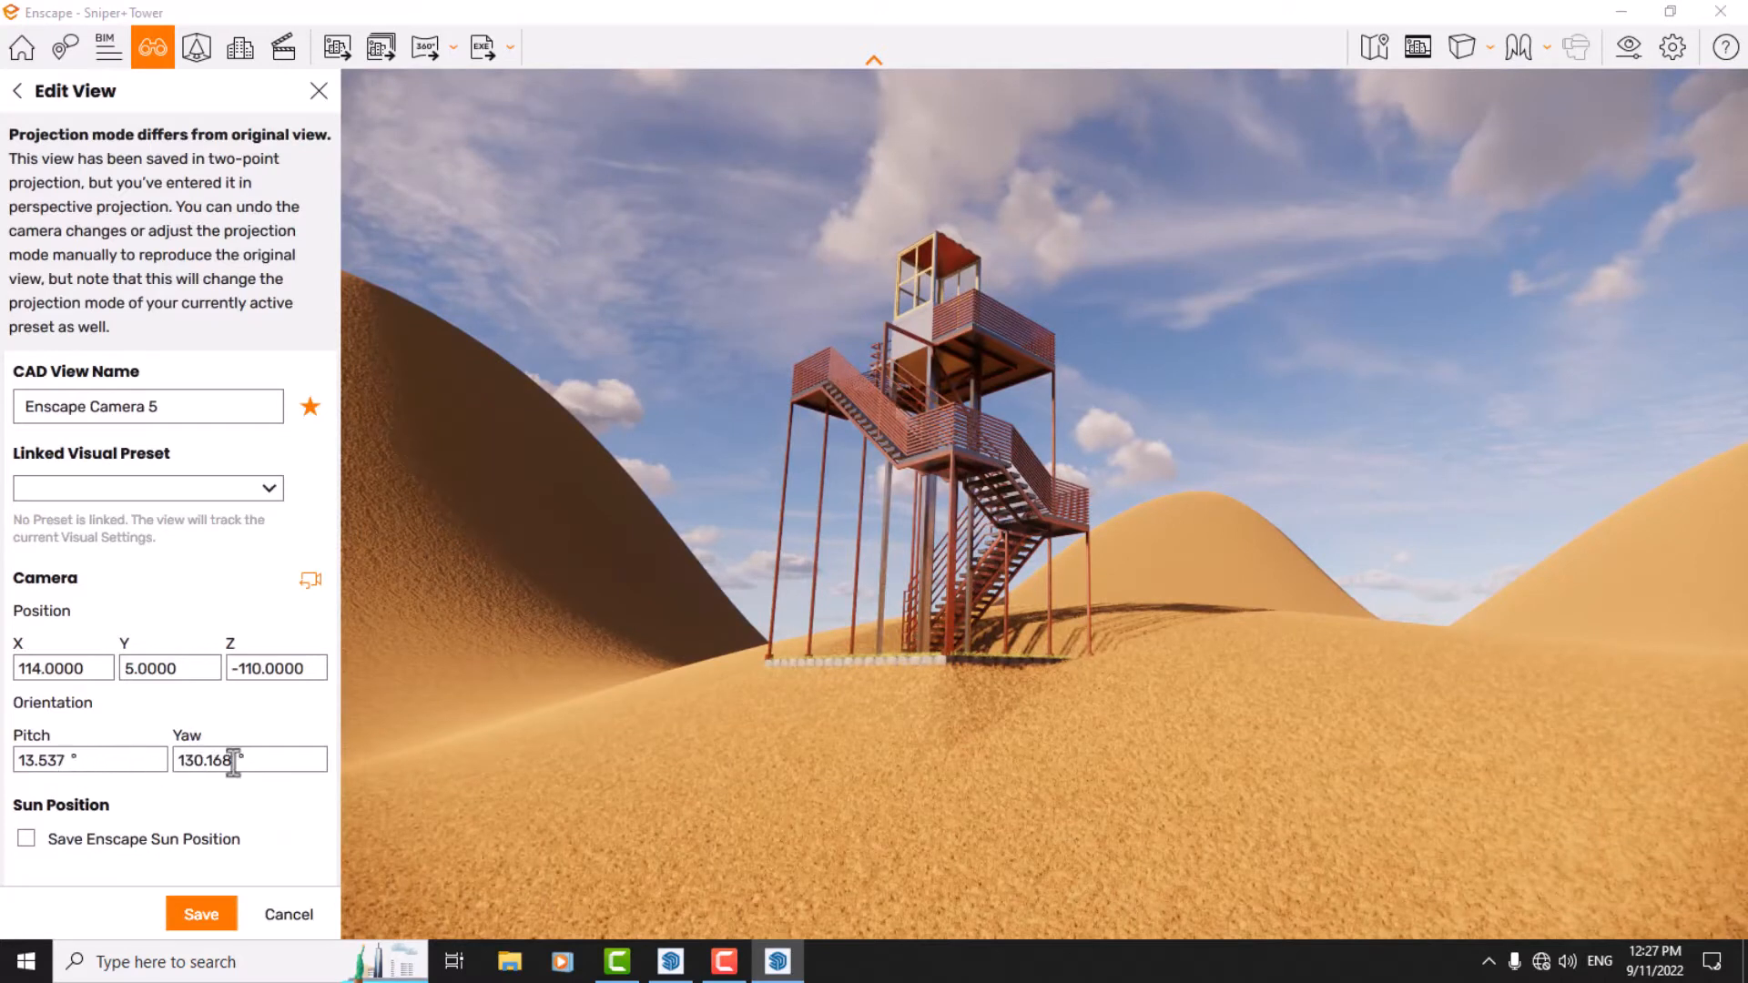
{"action": "left_click", "coordinate": [123, 770]}
{"action": "type", "text": "14"}
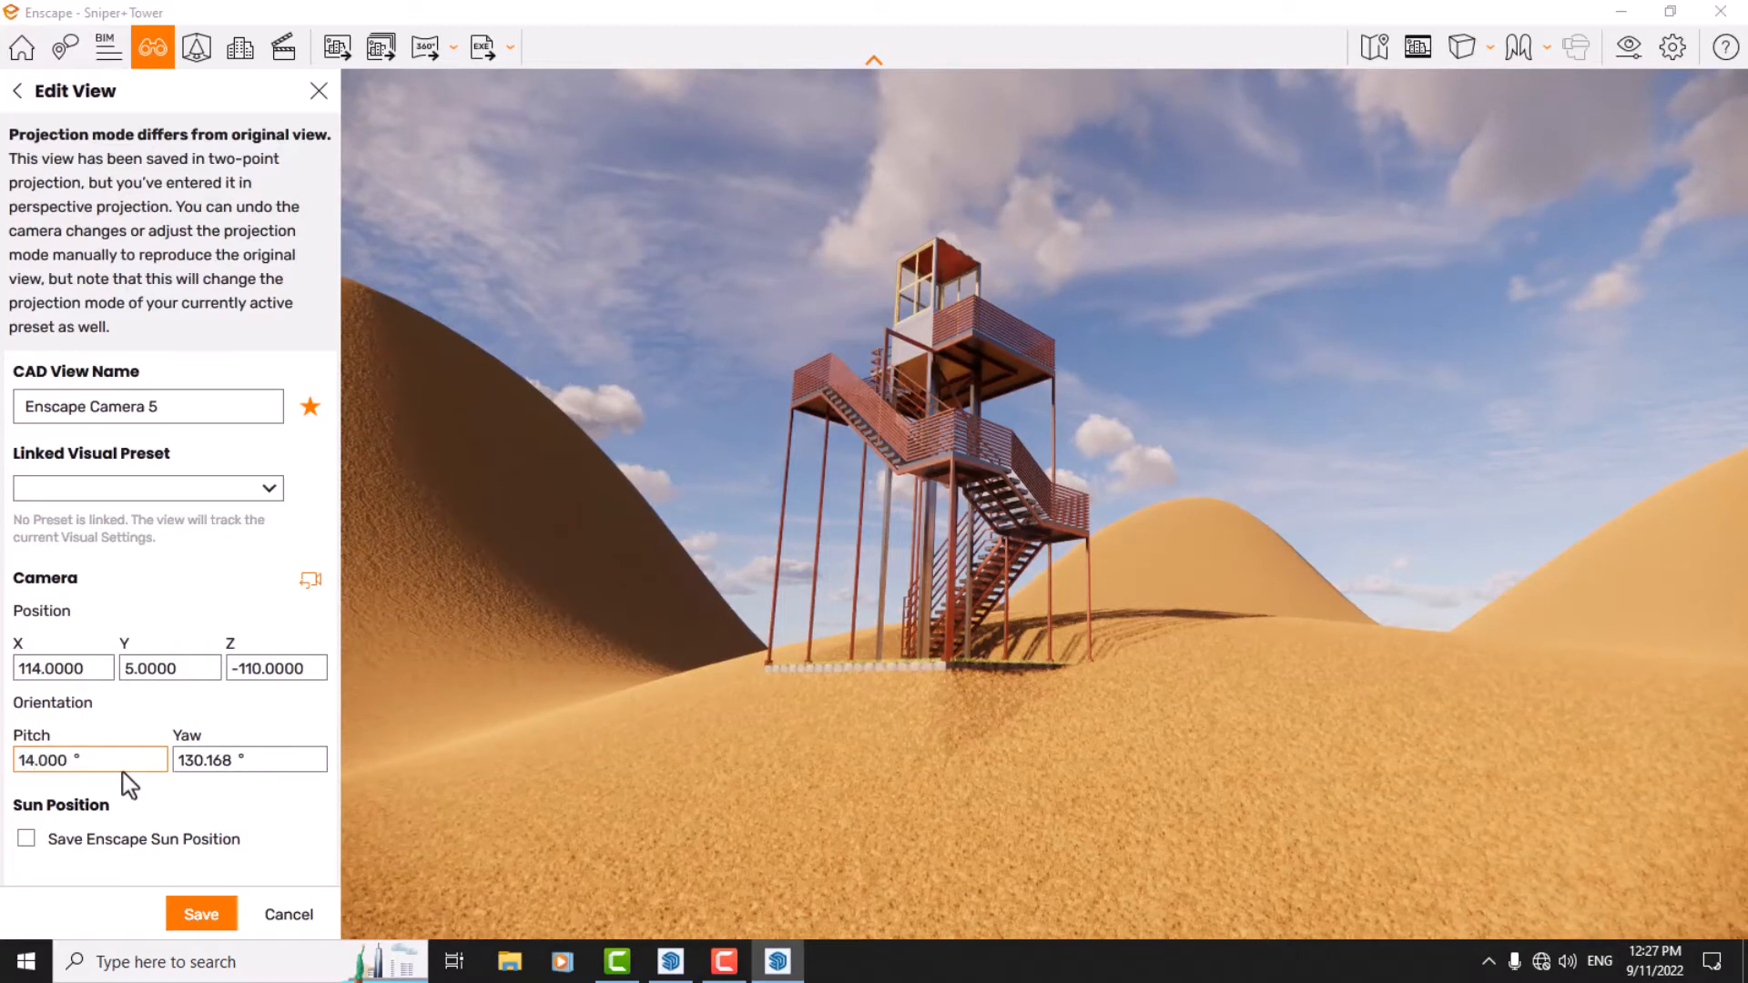
{"action": "left_click", "coordinate": [247, 767]}
{"action": "type", "text": "126"}
{"action": "key", "text": "Return"}
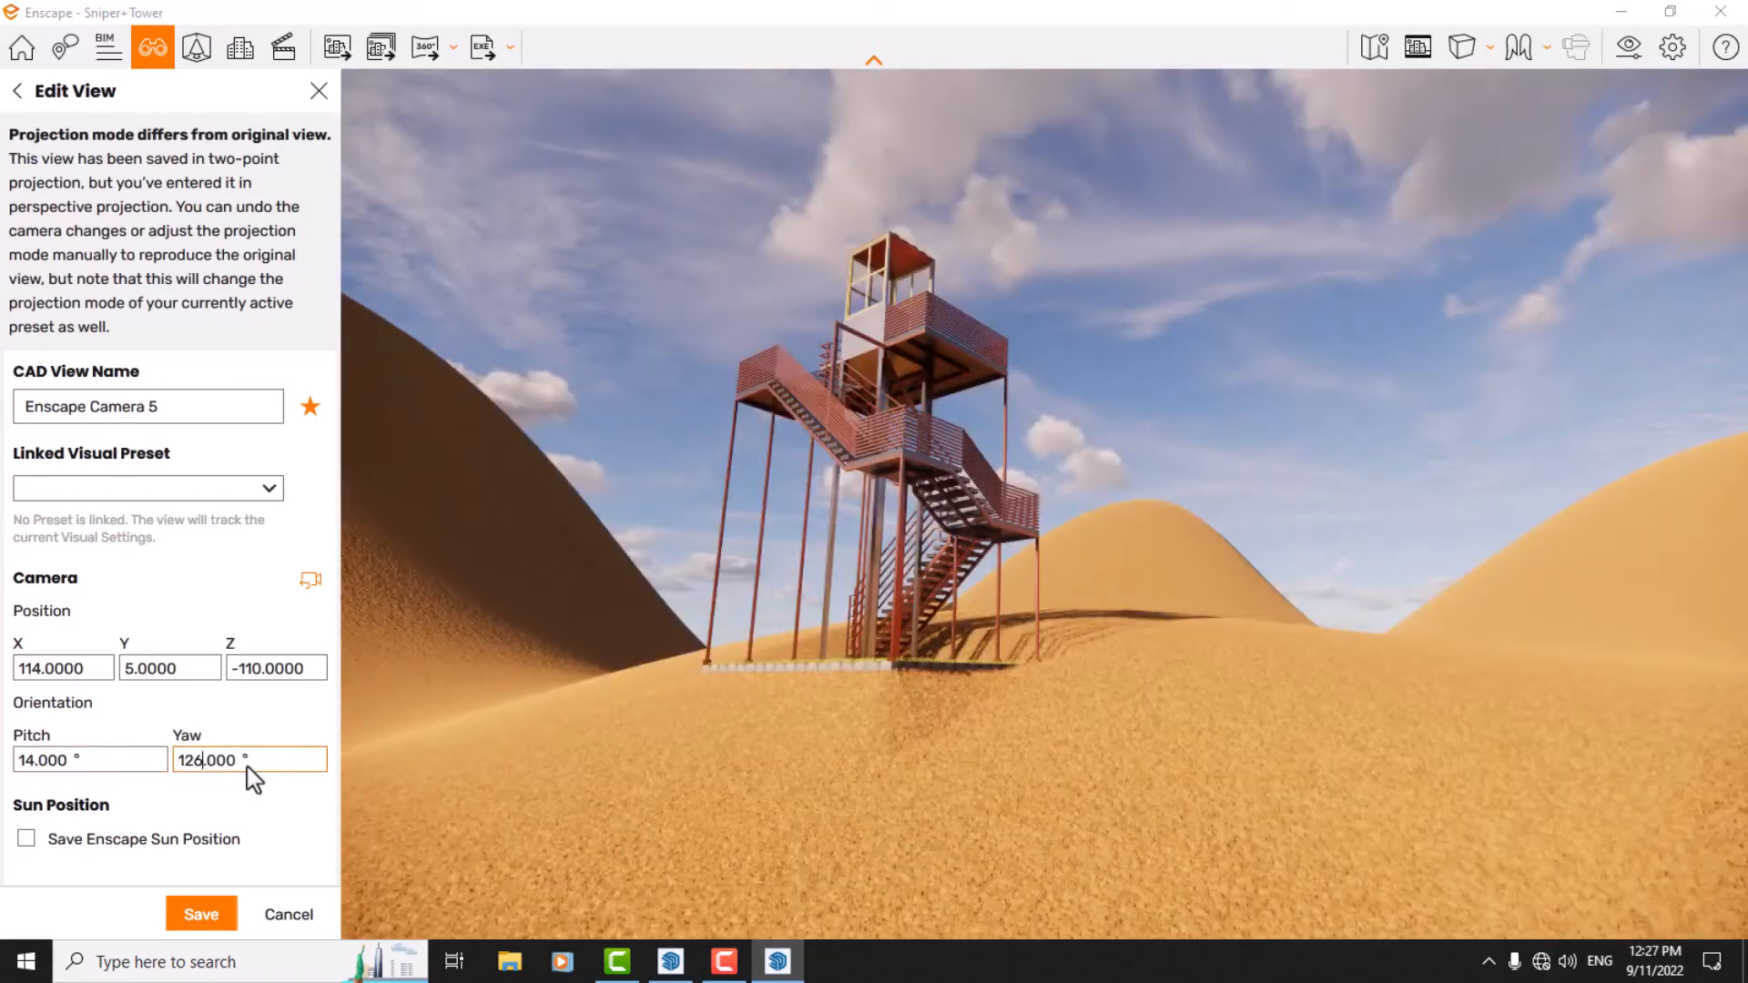
{"action": "key", "text": "BackSpace"}
{"action": "type", "text": "30"}
{"action": "key", "text": "Return"}
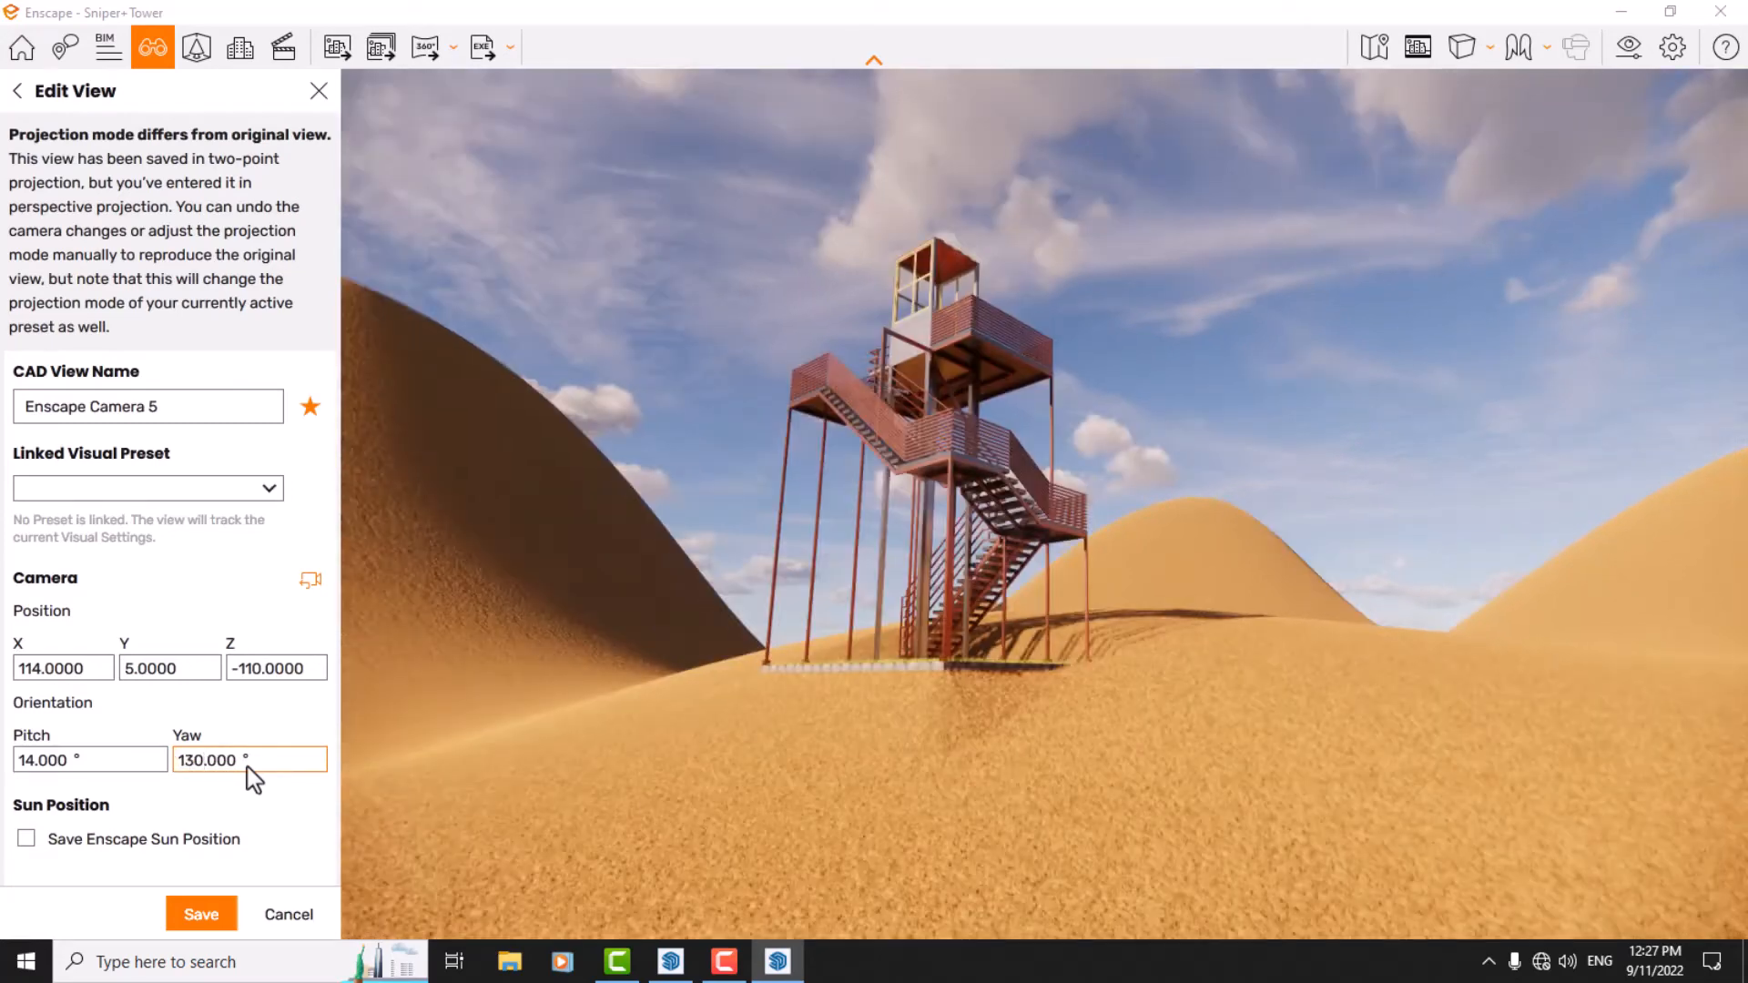
Save the Enscape Camera 5 view without storing the Enscape sun position, and close the view management
{"action": "left_click", "coordinate": [67, 841]}
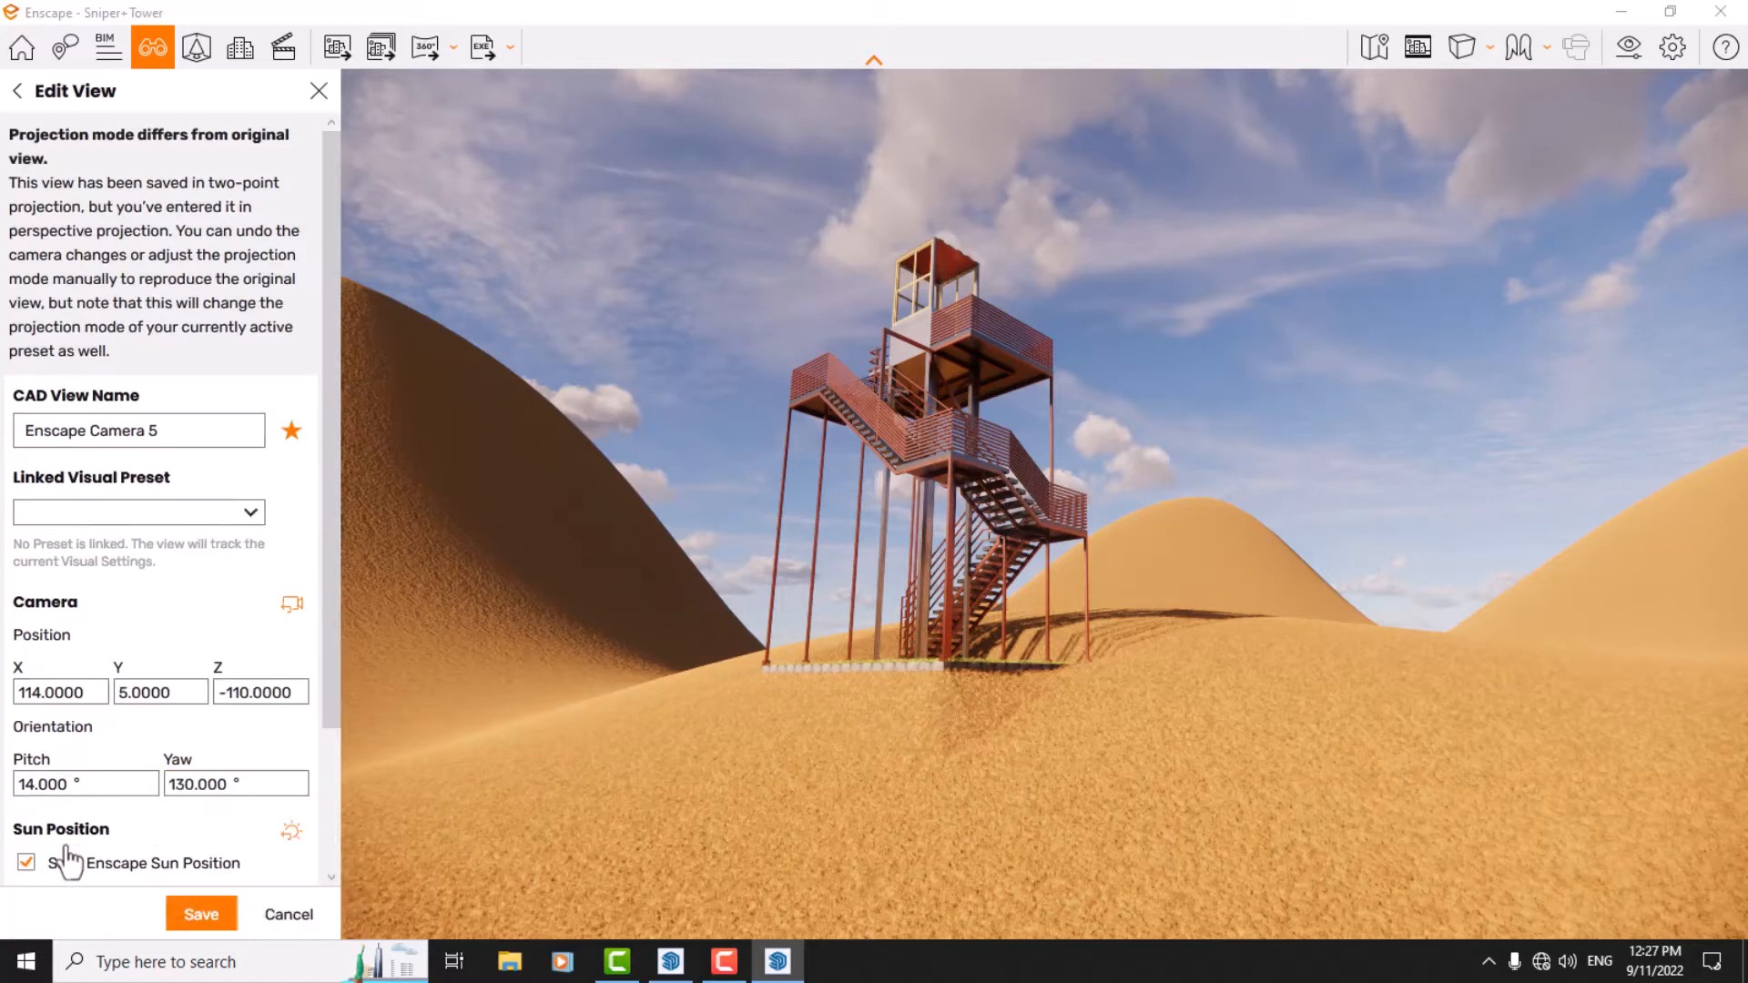
{"action": "left_click", "coordinate": [26, 867]}
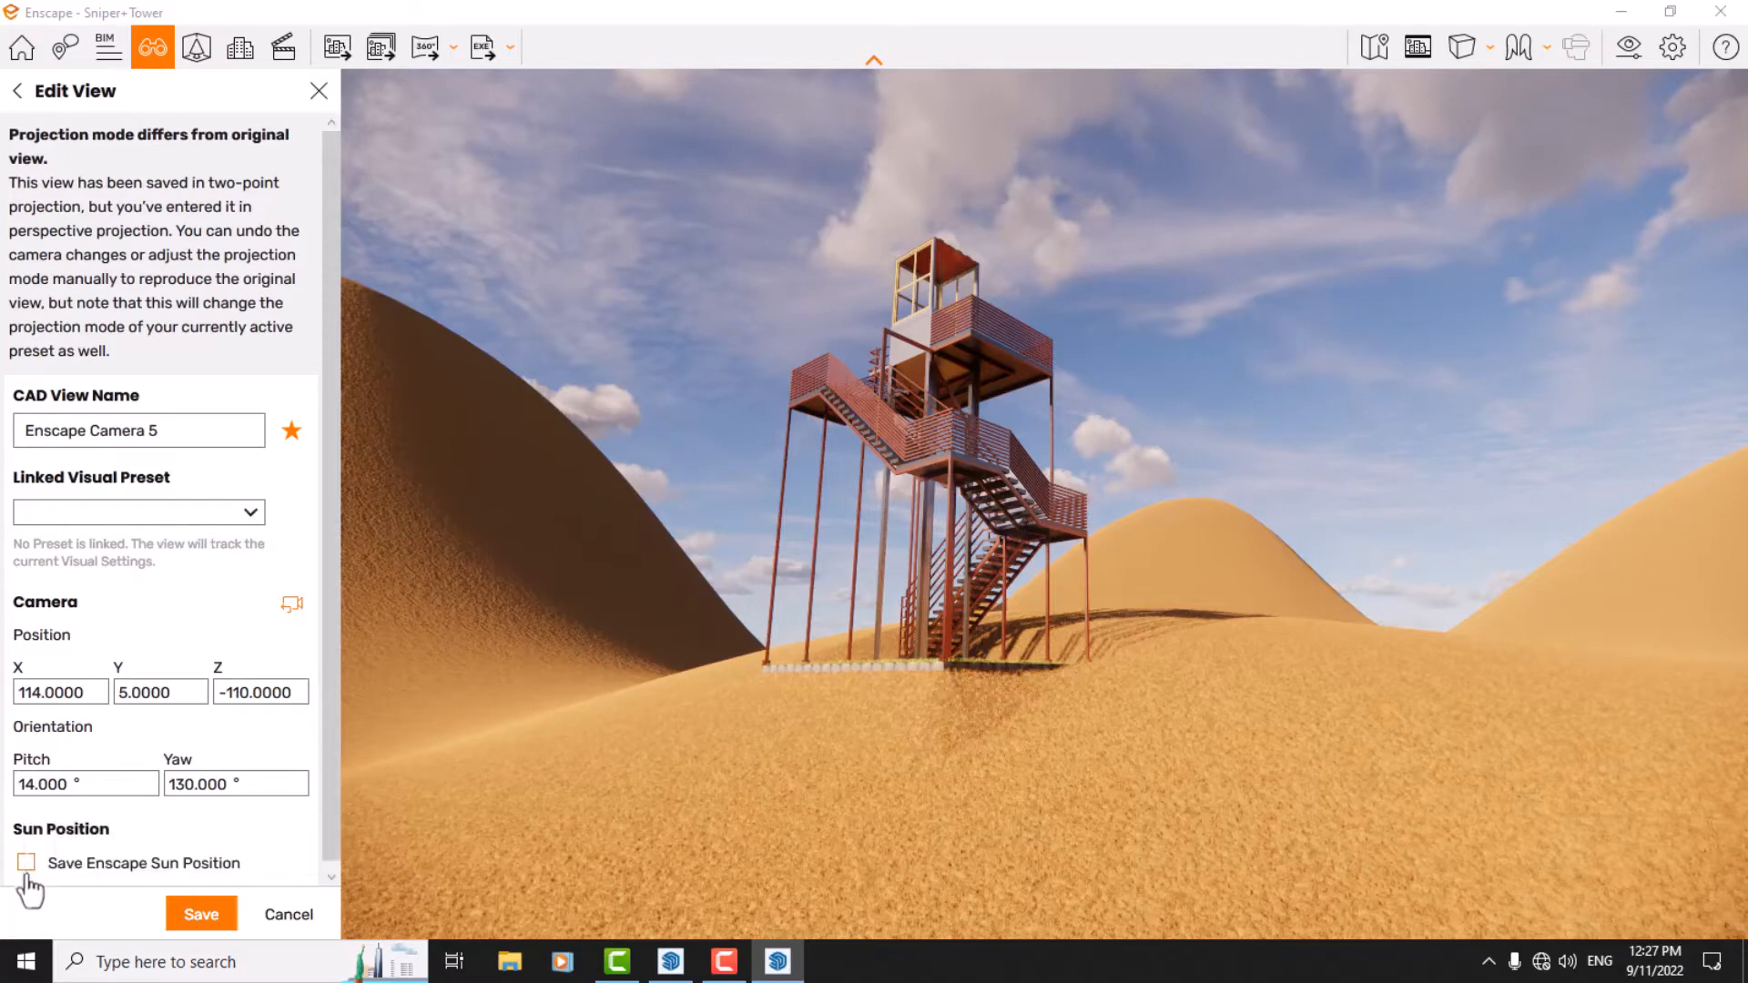
{"action": "left_click", "coordinate": [189, 904]}
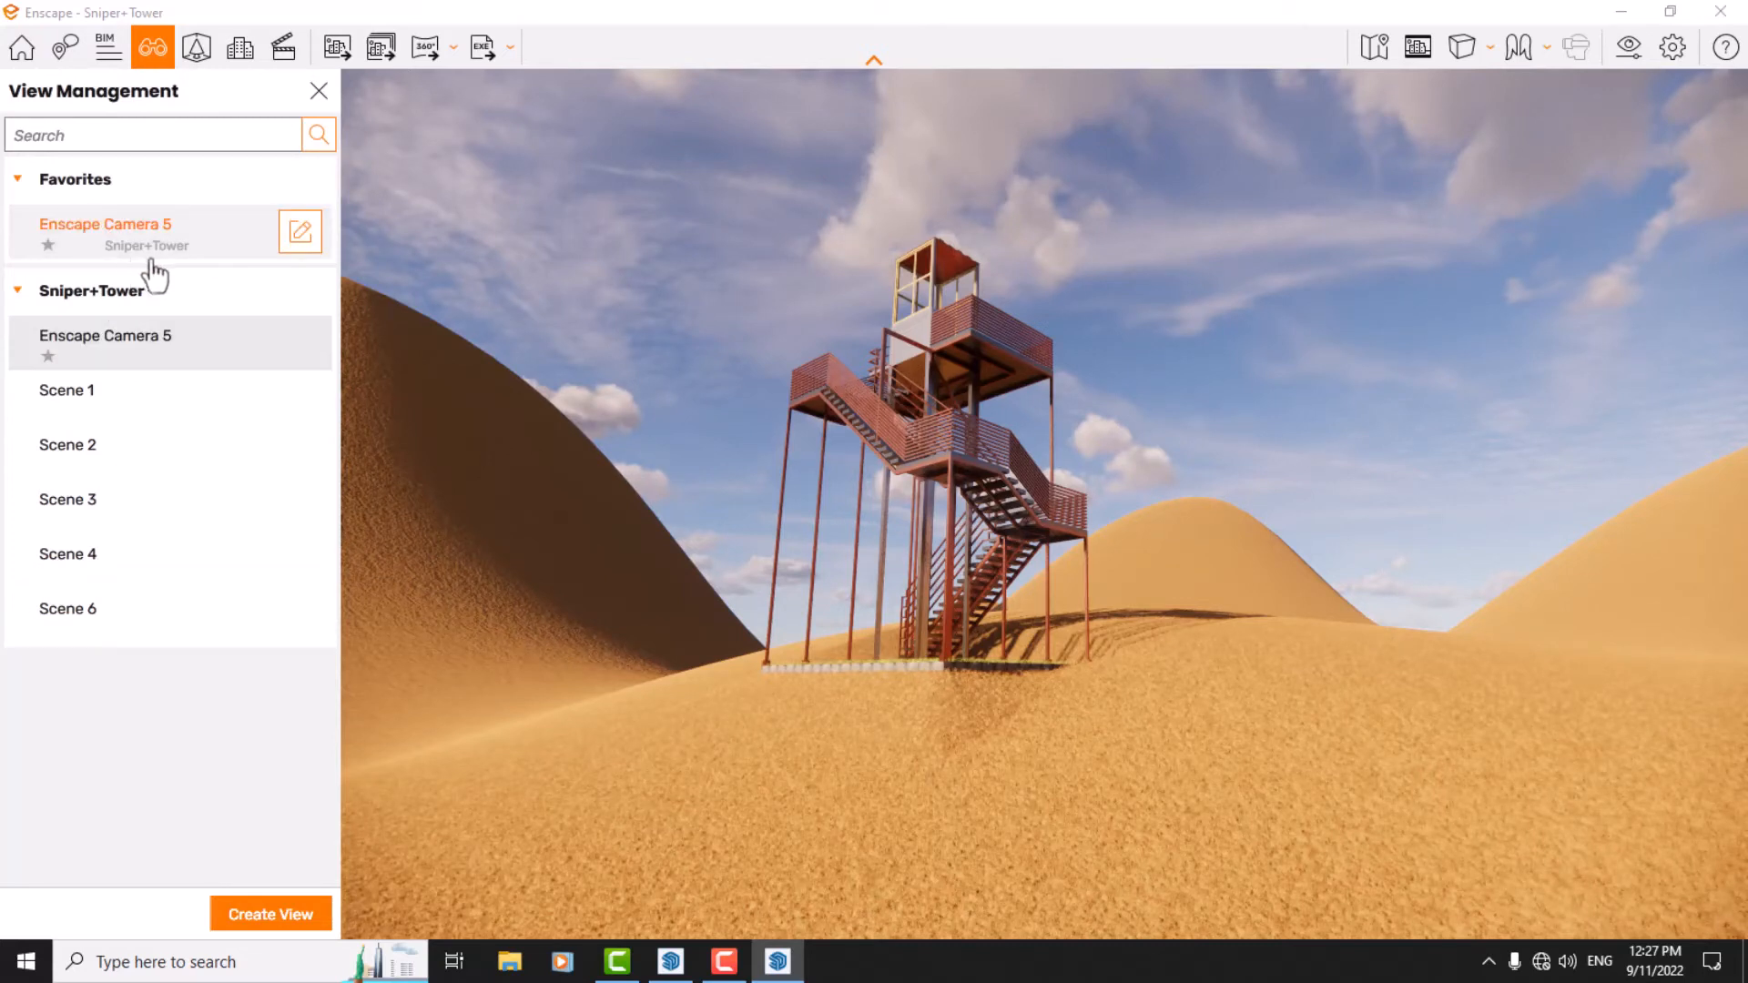
{"action": "left_click", "coordinate": [317, 100]}
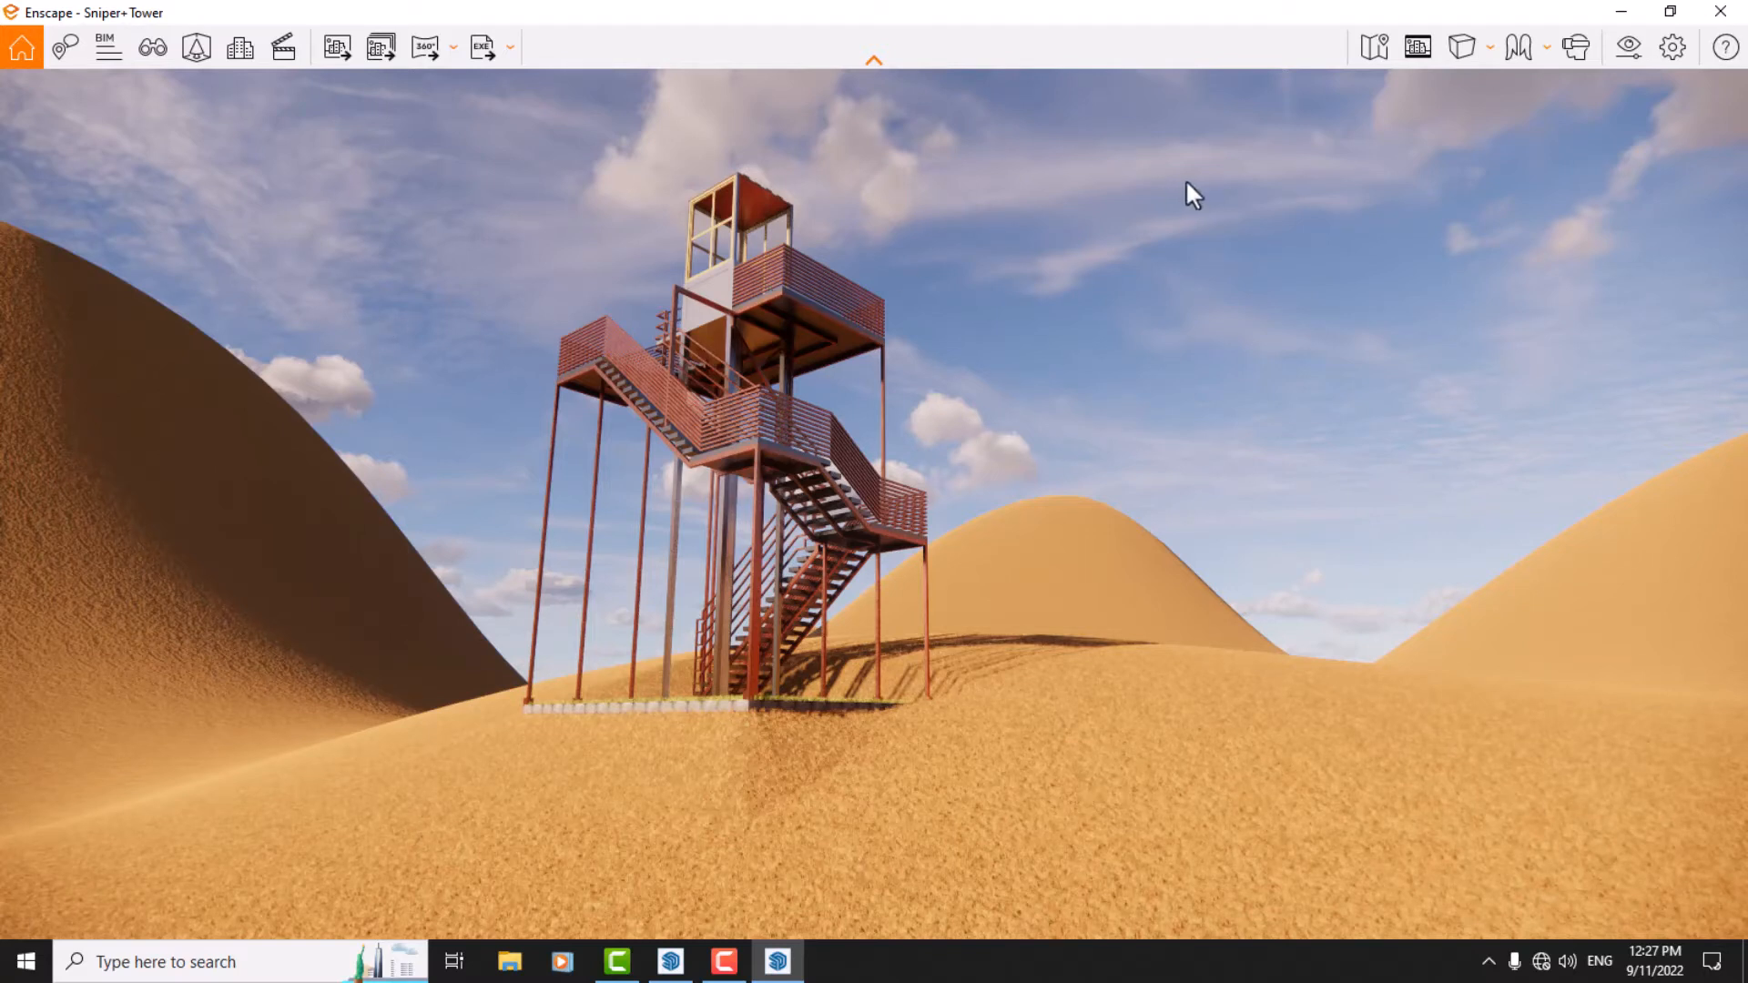
Enable the safe frame and, with Enscape Camera 5 reopened for editing, switch the projection to Two-Point
{"action": "left_click", "coordinate": [1417, 50]}
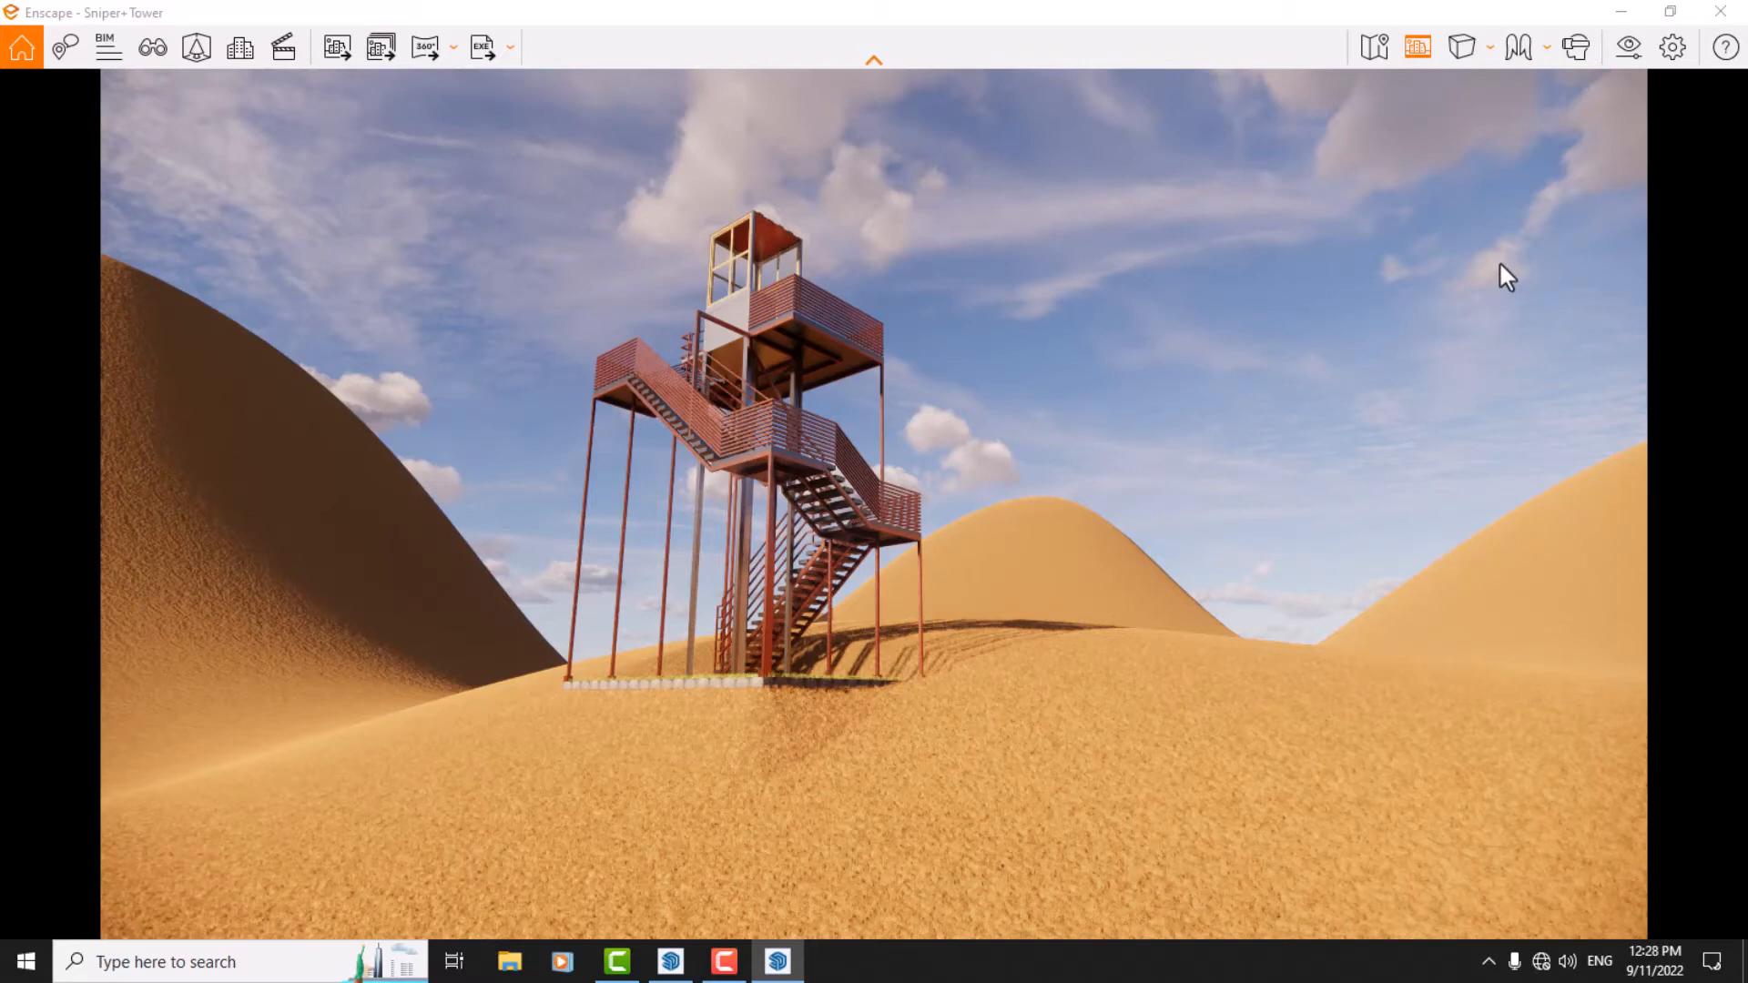
{"action": "key", "text": "v"}
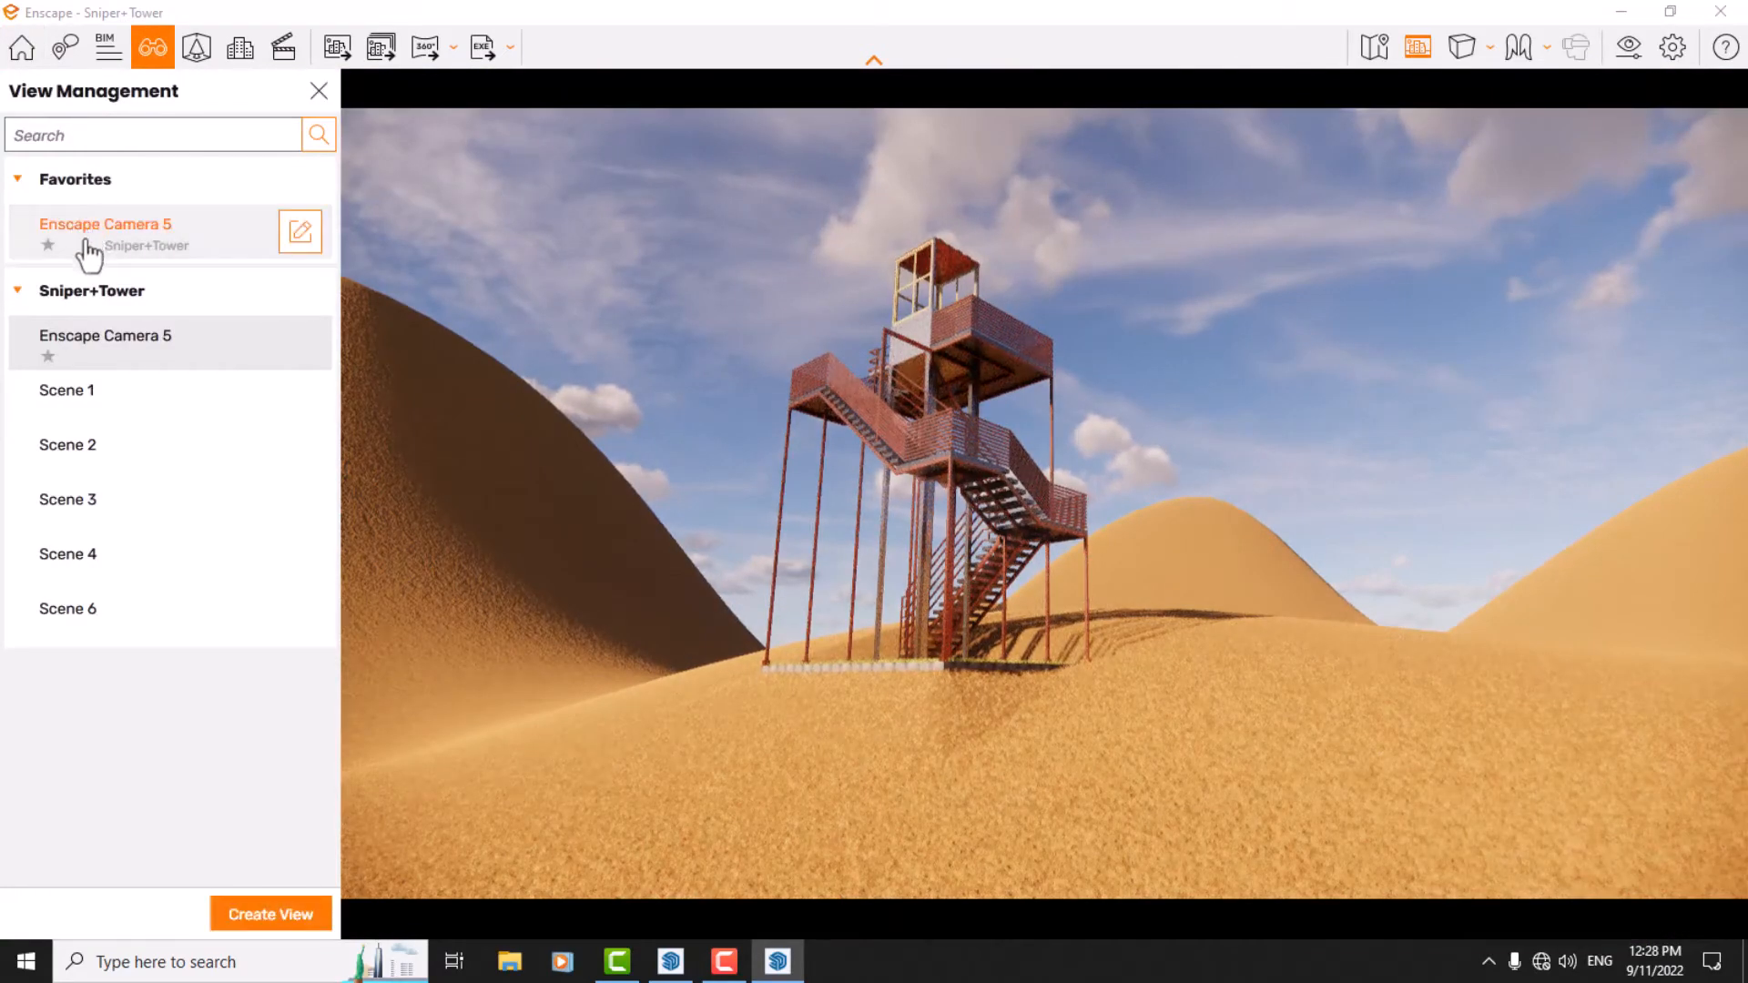
{"action": "left_click", "coordinate": [293, 244]}
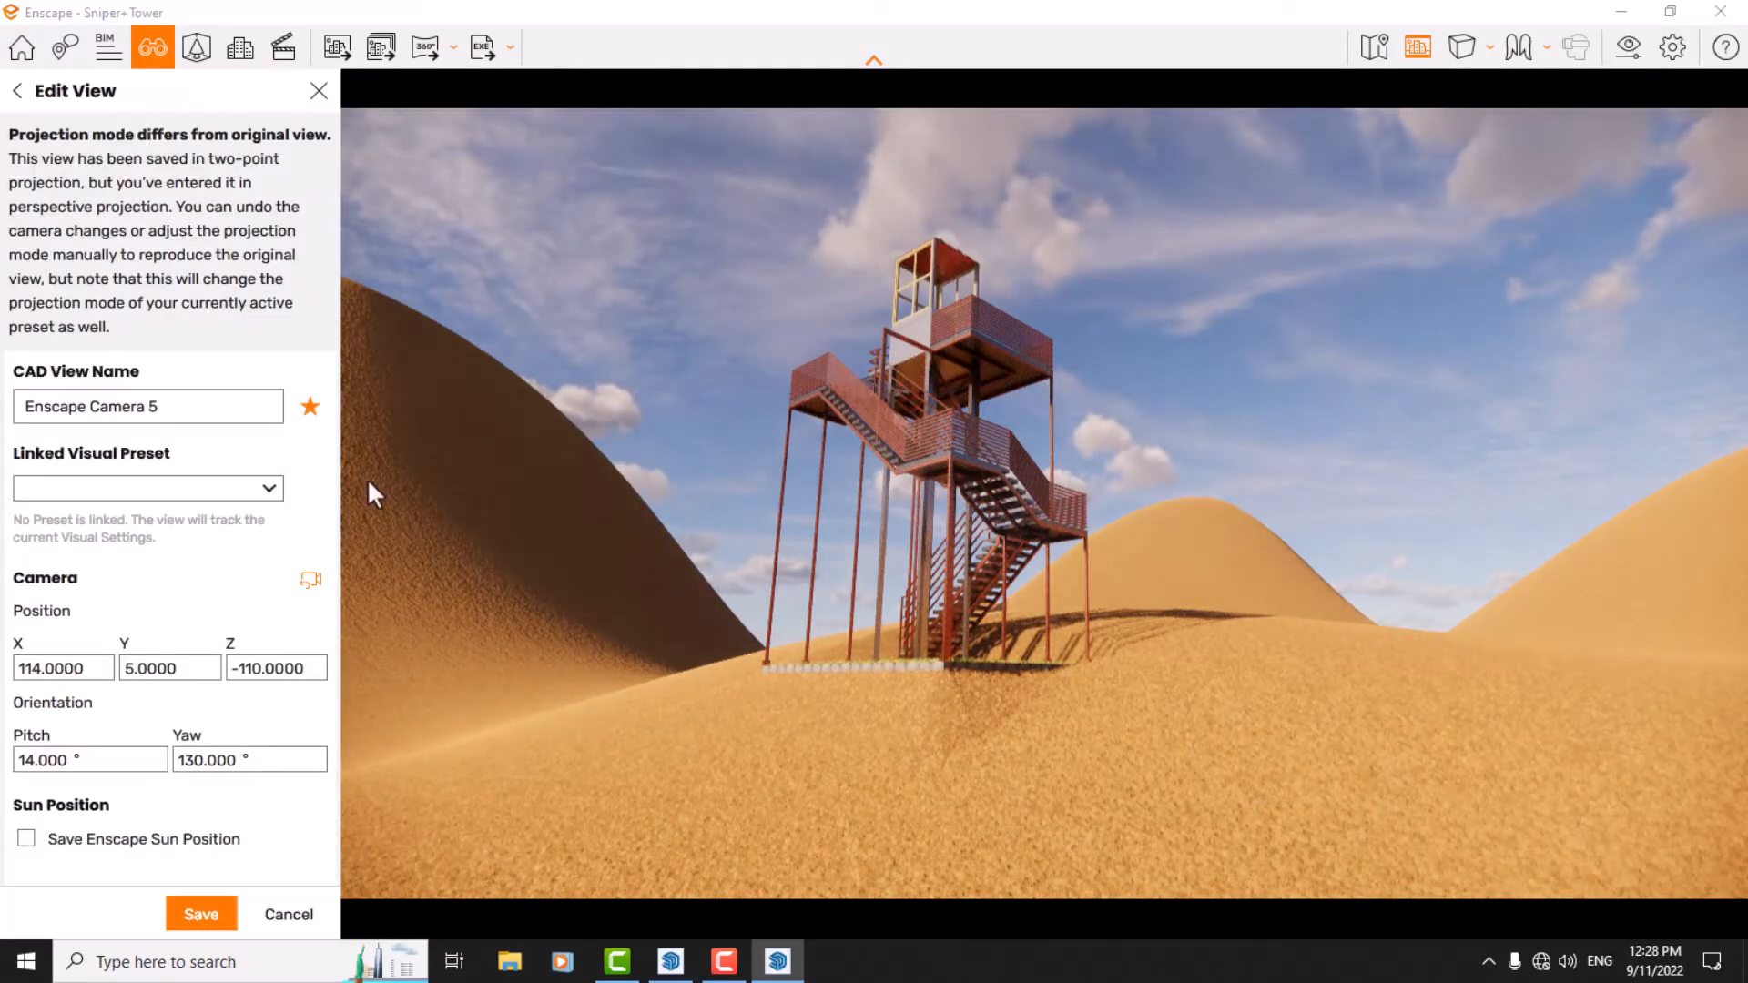
{"action": "left_click", "coordinate": [1477, 57]}
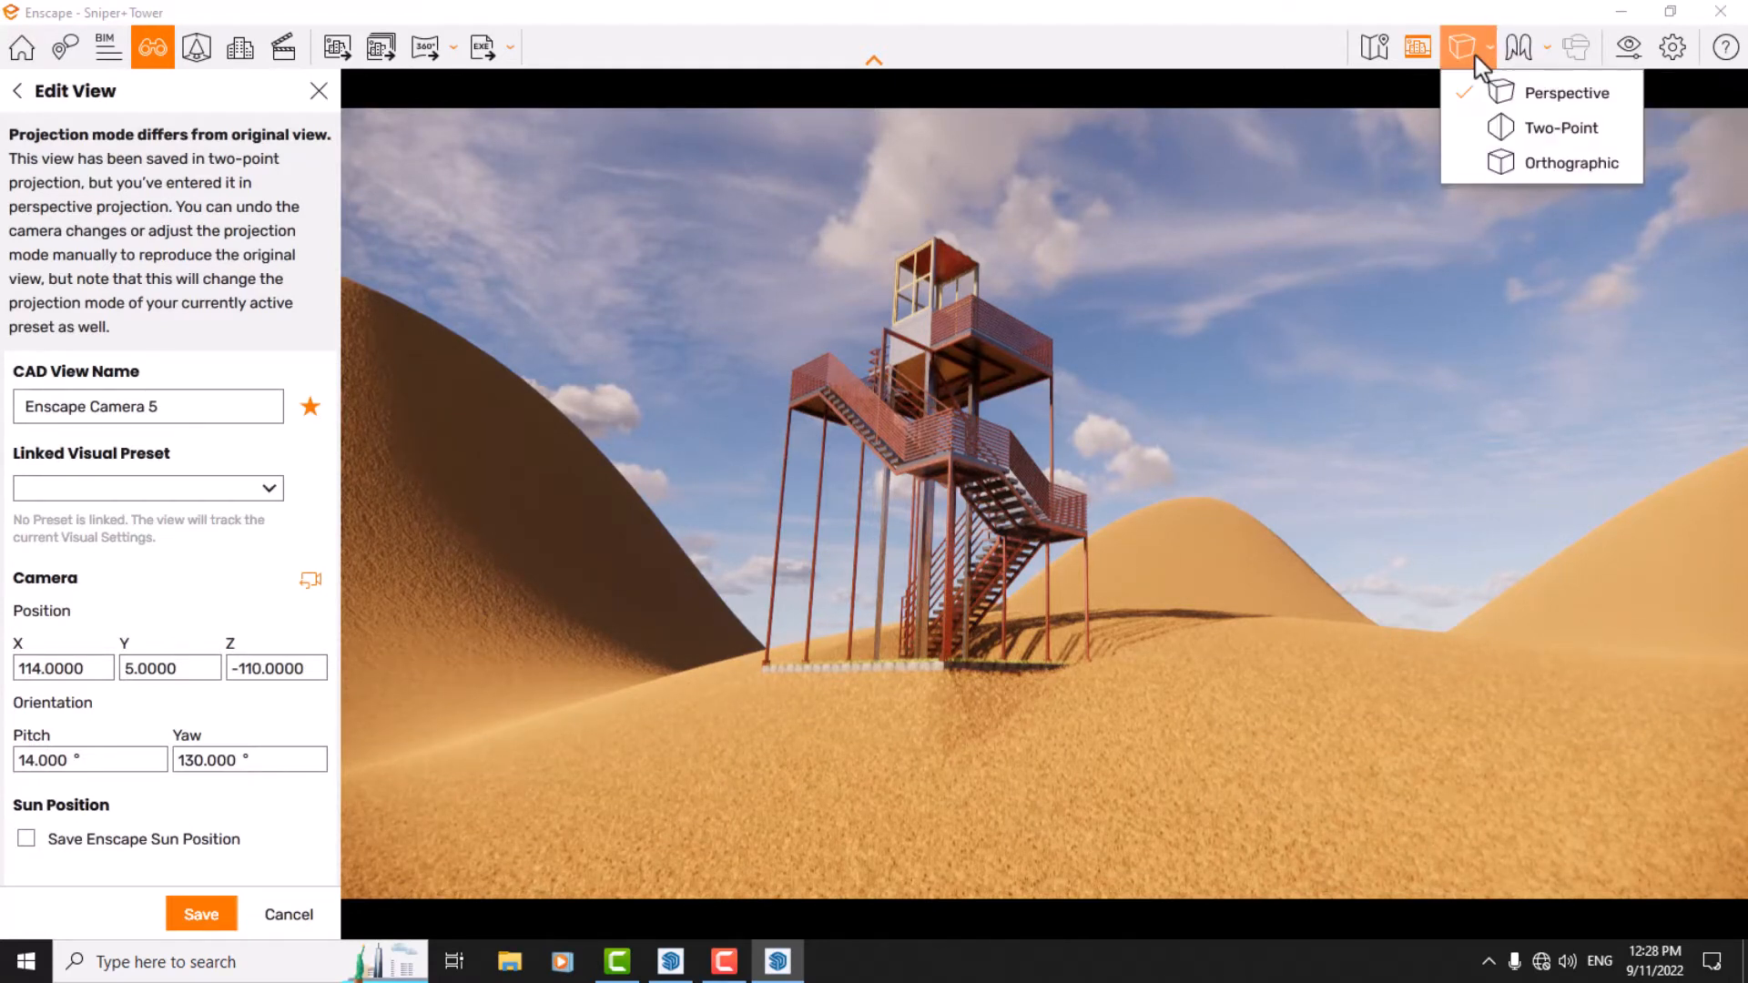
{"action": "left_click", "coordinate": [1533, 133]}
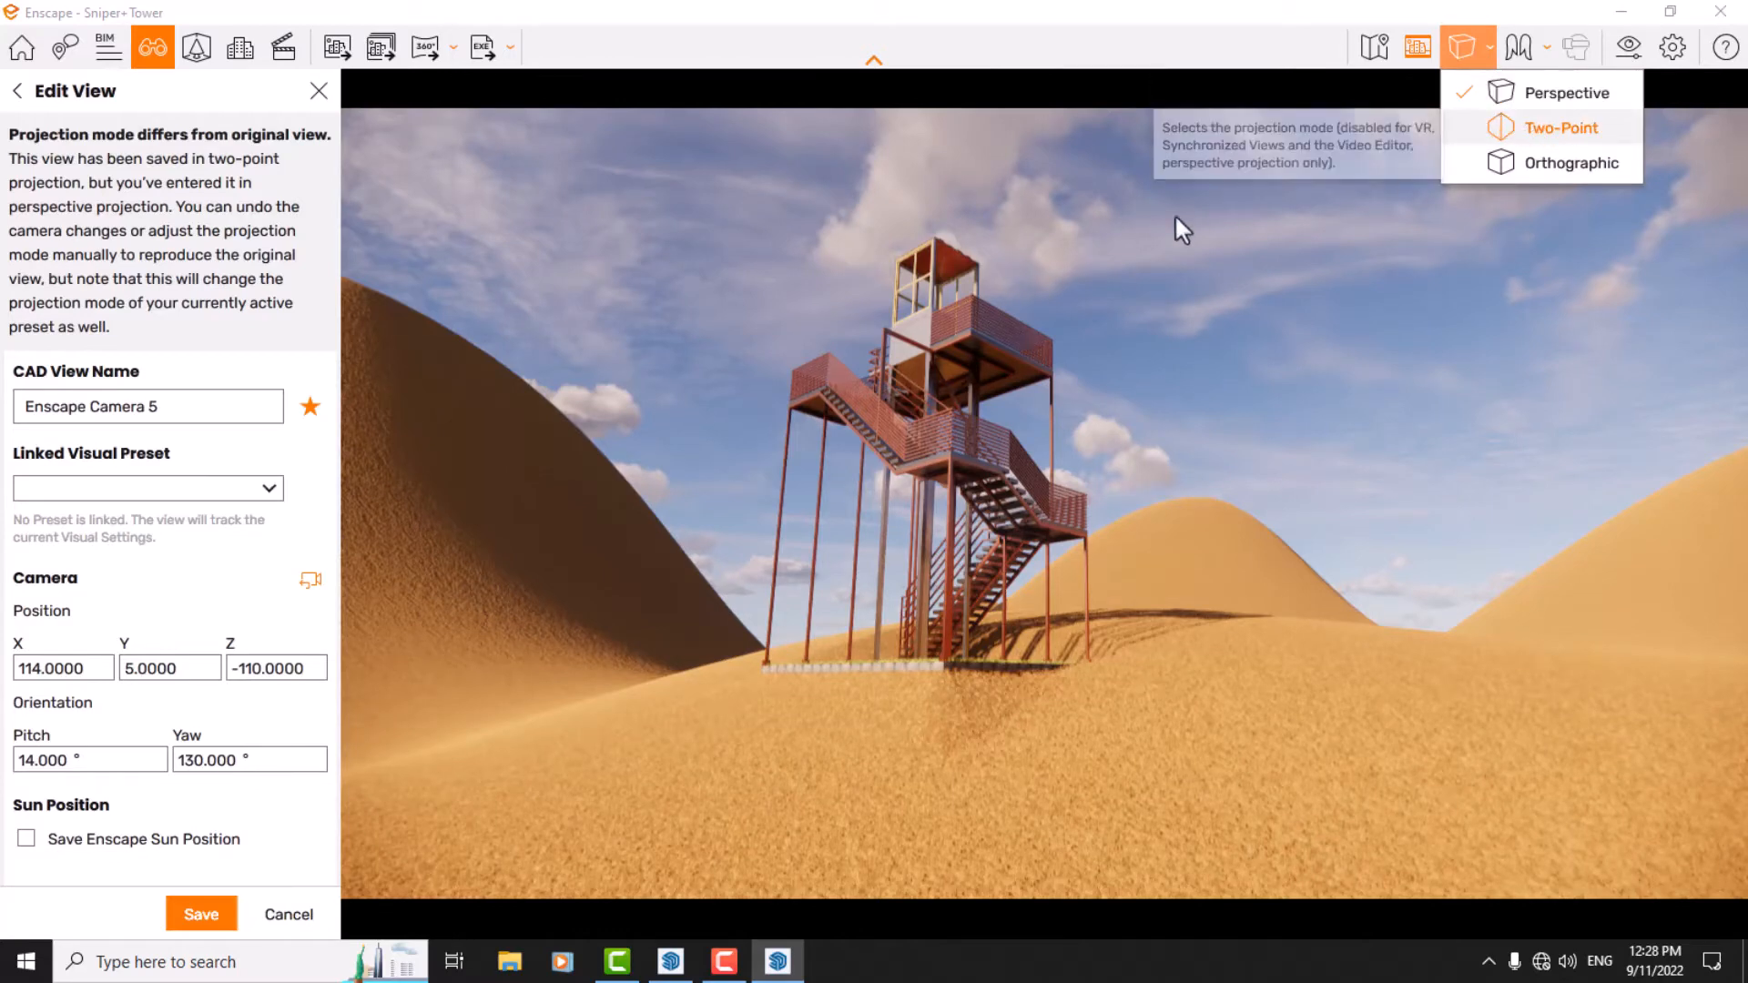
{"action": "left_click", "coordinate": [970, 303]}
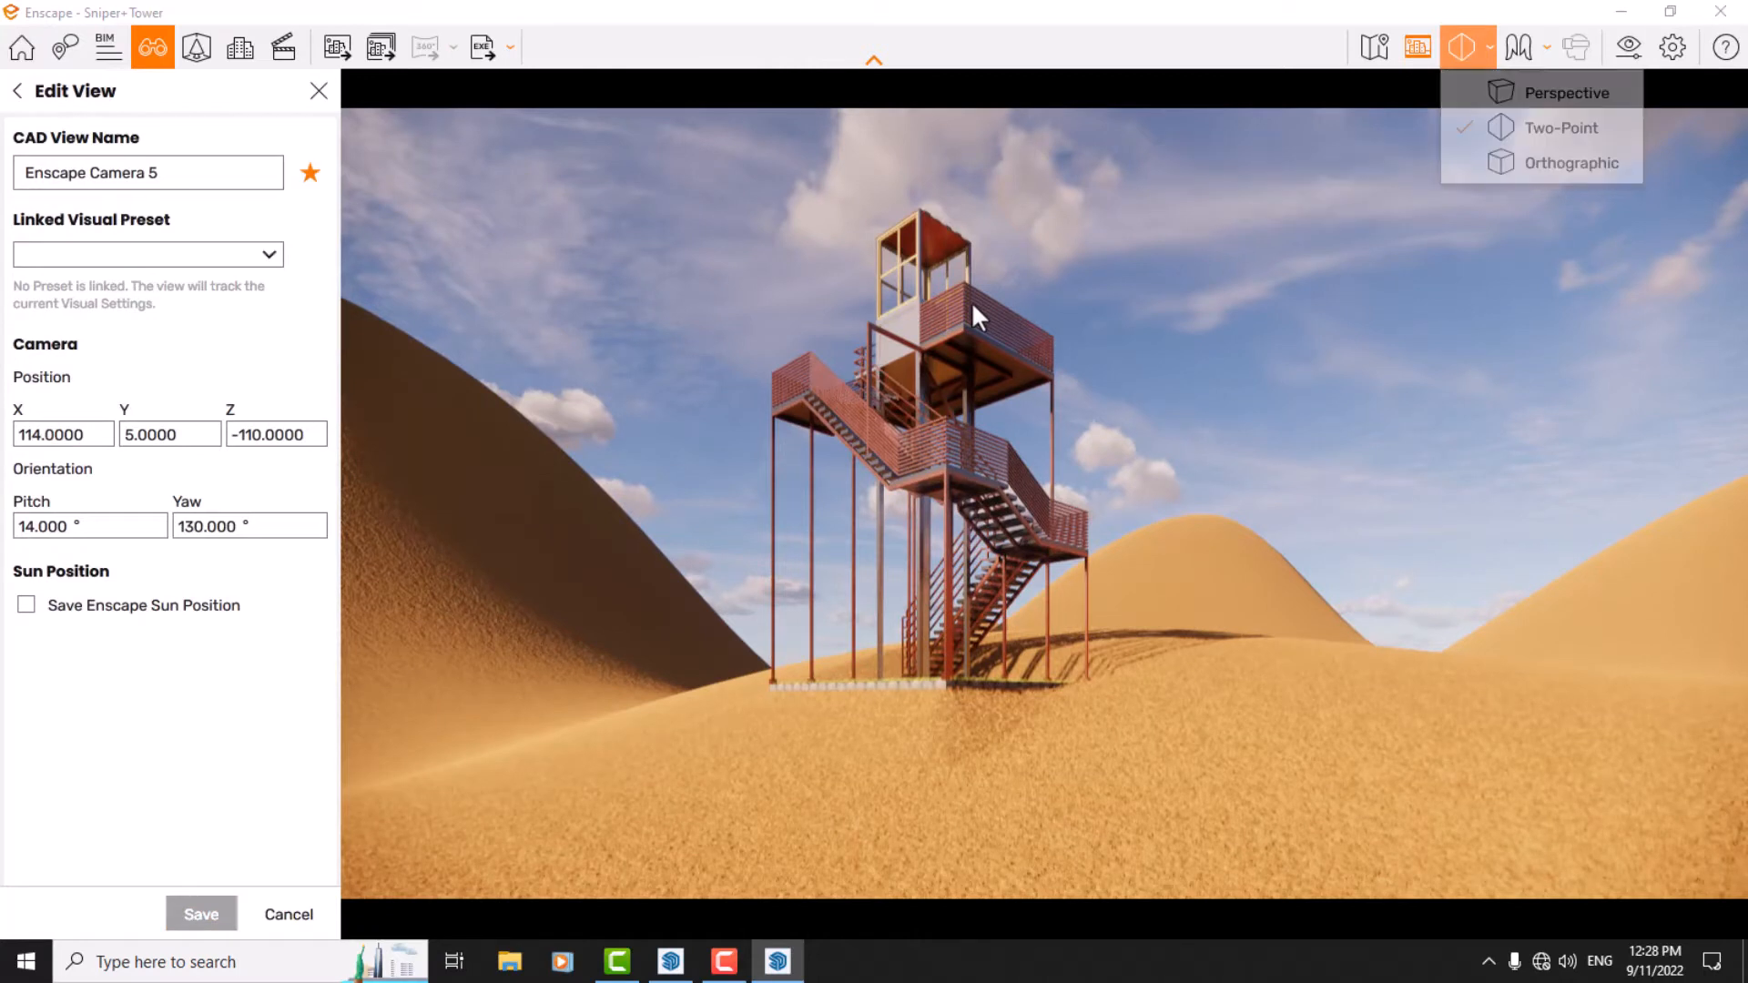
Enable saving the Enscape sun position with the view and move the sun to about 134.2° azimuth and 10.1° altitude
{"action": "left_click", "coordinate": [24, 606]}
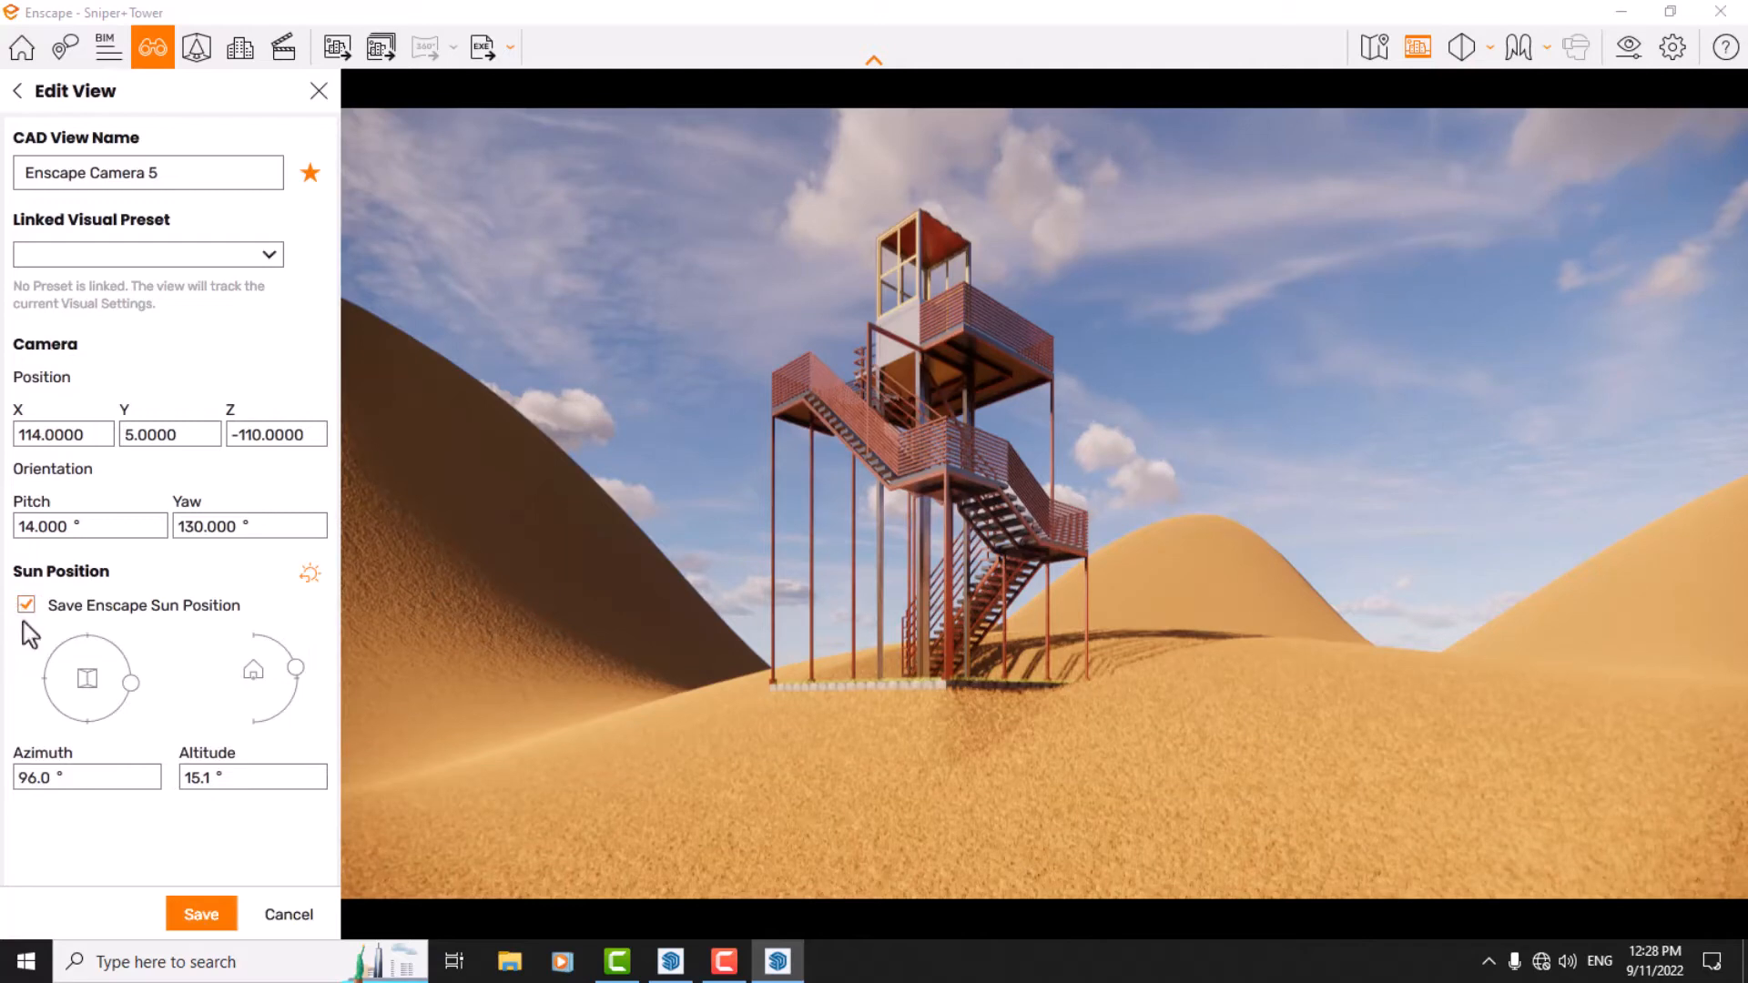
{"action": "left_click_drag", "start_coordinate": [125, 683], "coordinate": [122, 665]}
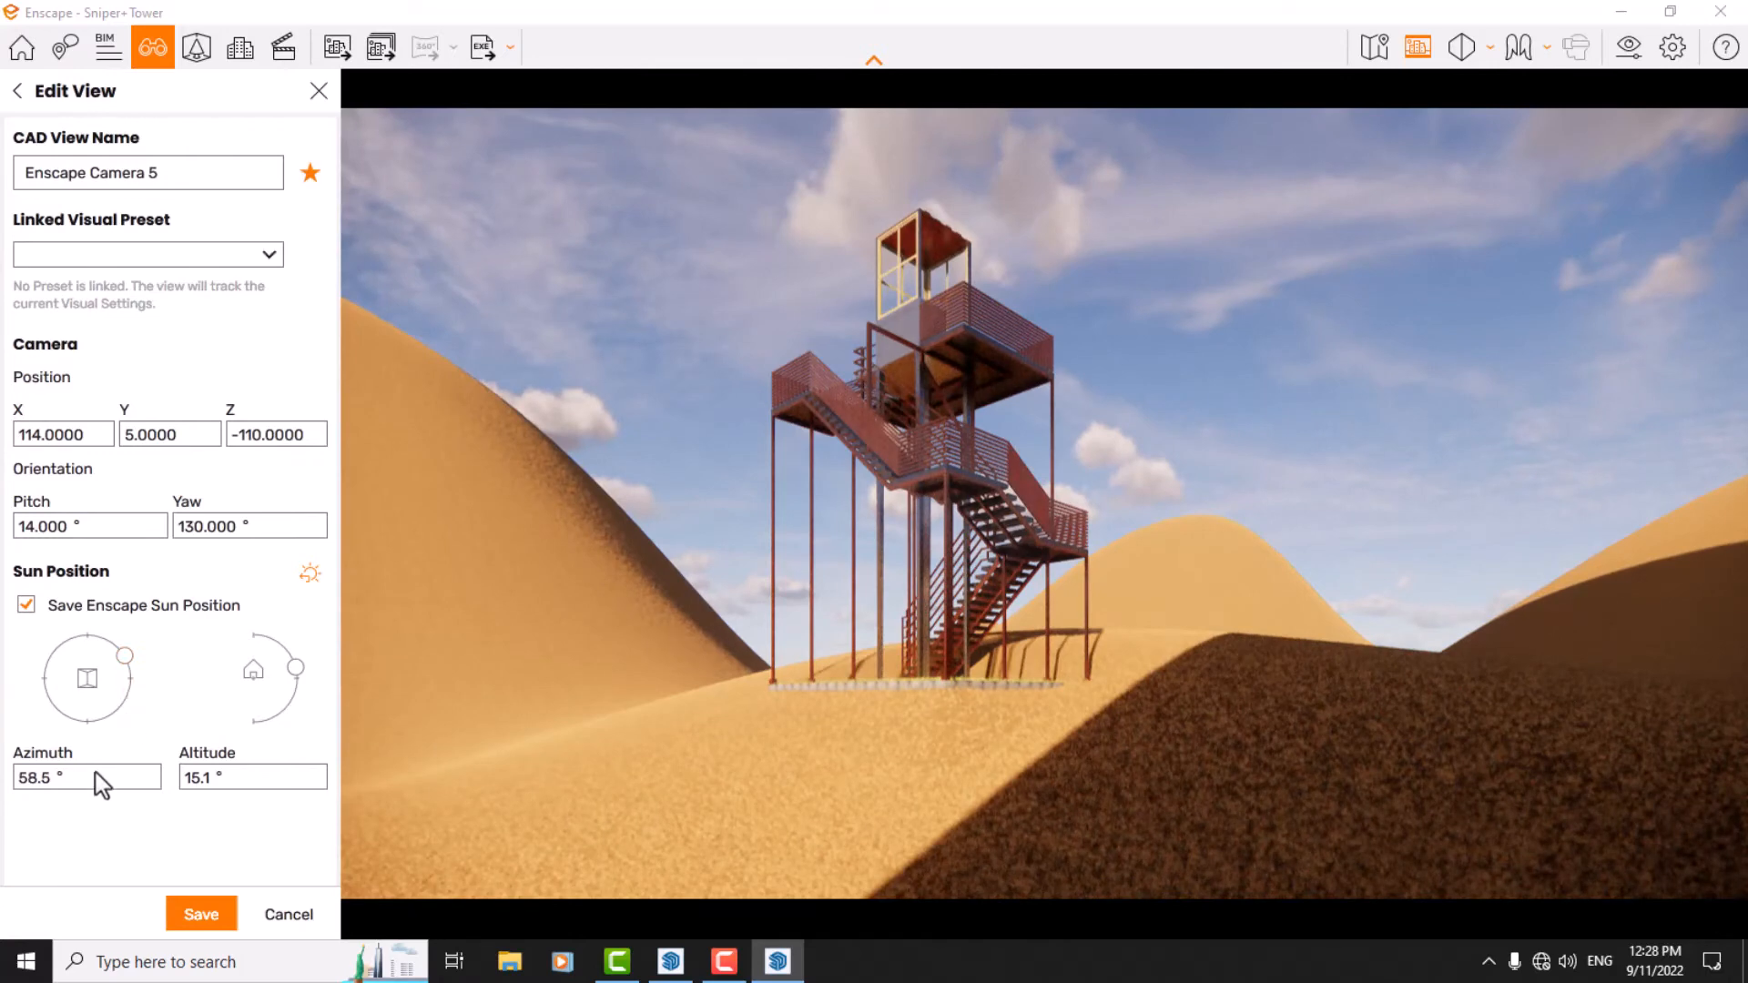
{"action": "left_click_drag", "start_coordinate": [298, 692], "coordinate": [264, 638]}
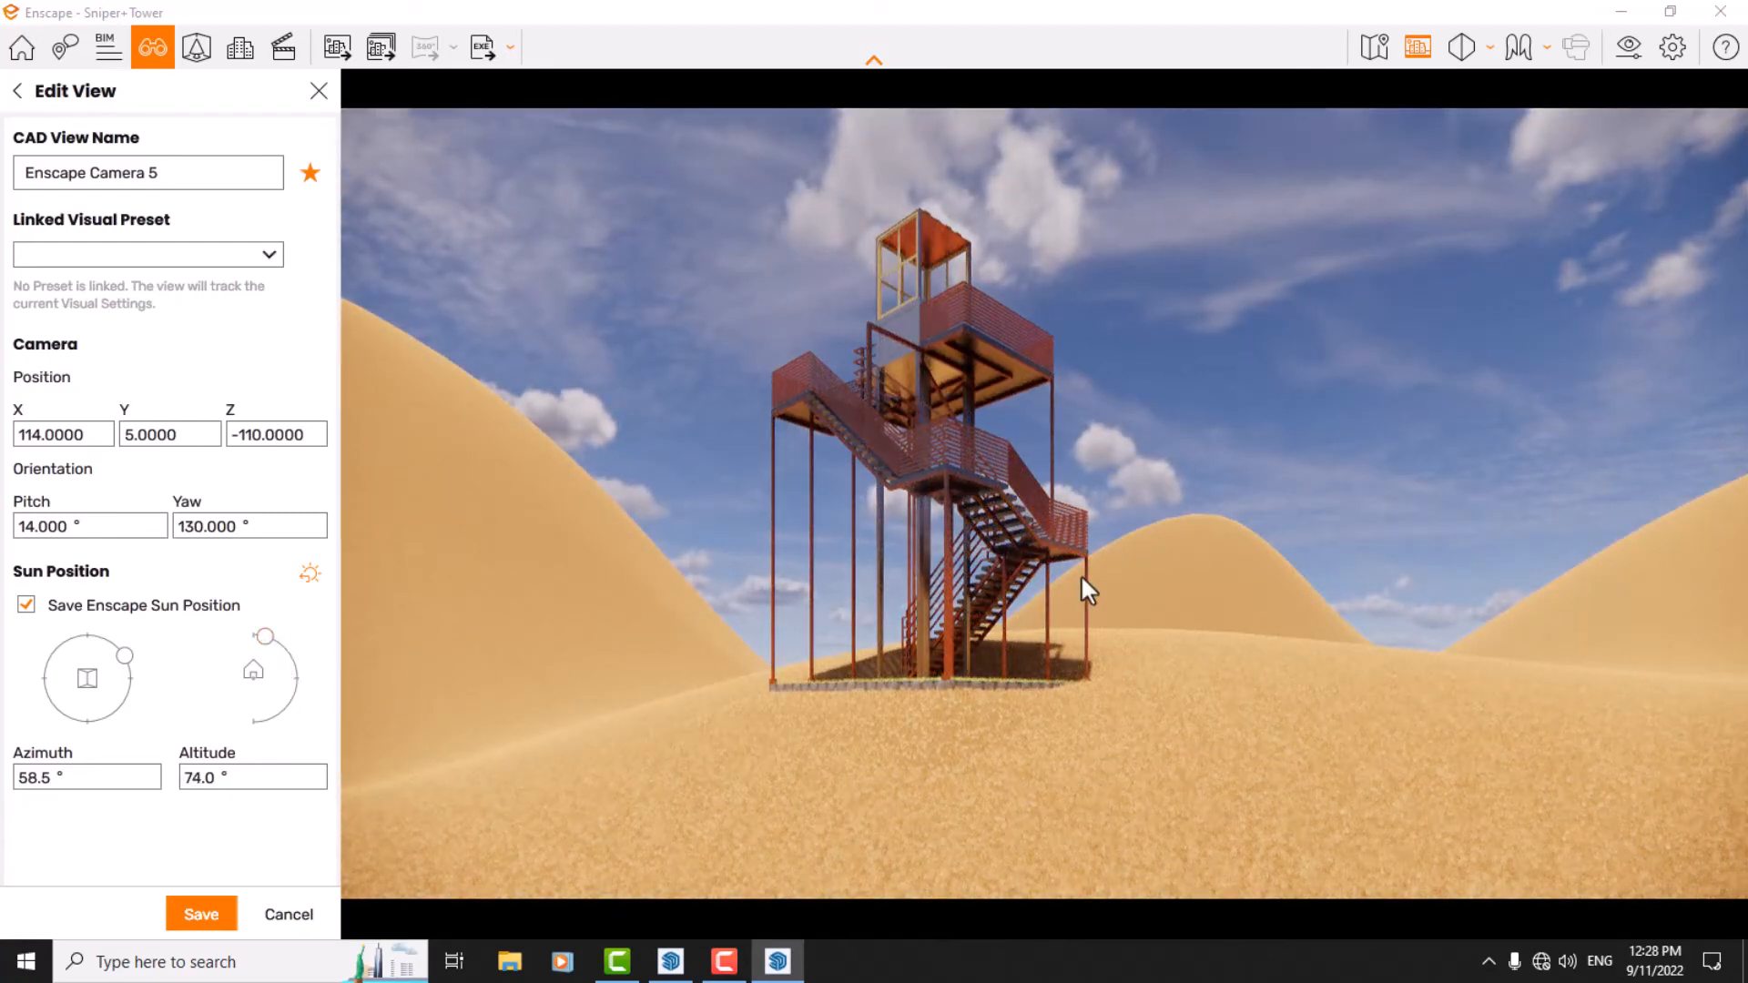
{"action": "right_click_drag", "start_coordinate": [1080, 576], "coordinate": [816, 575], "text": "shift"}
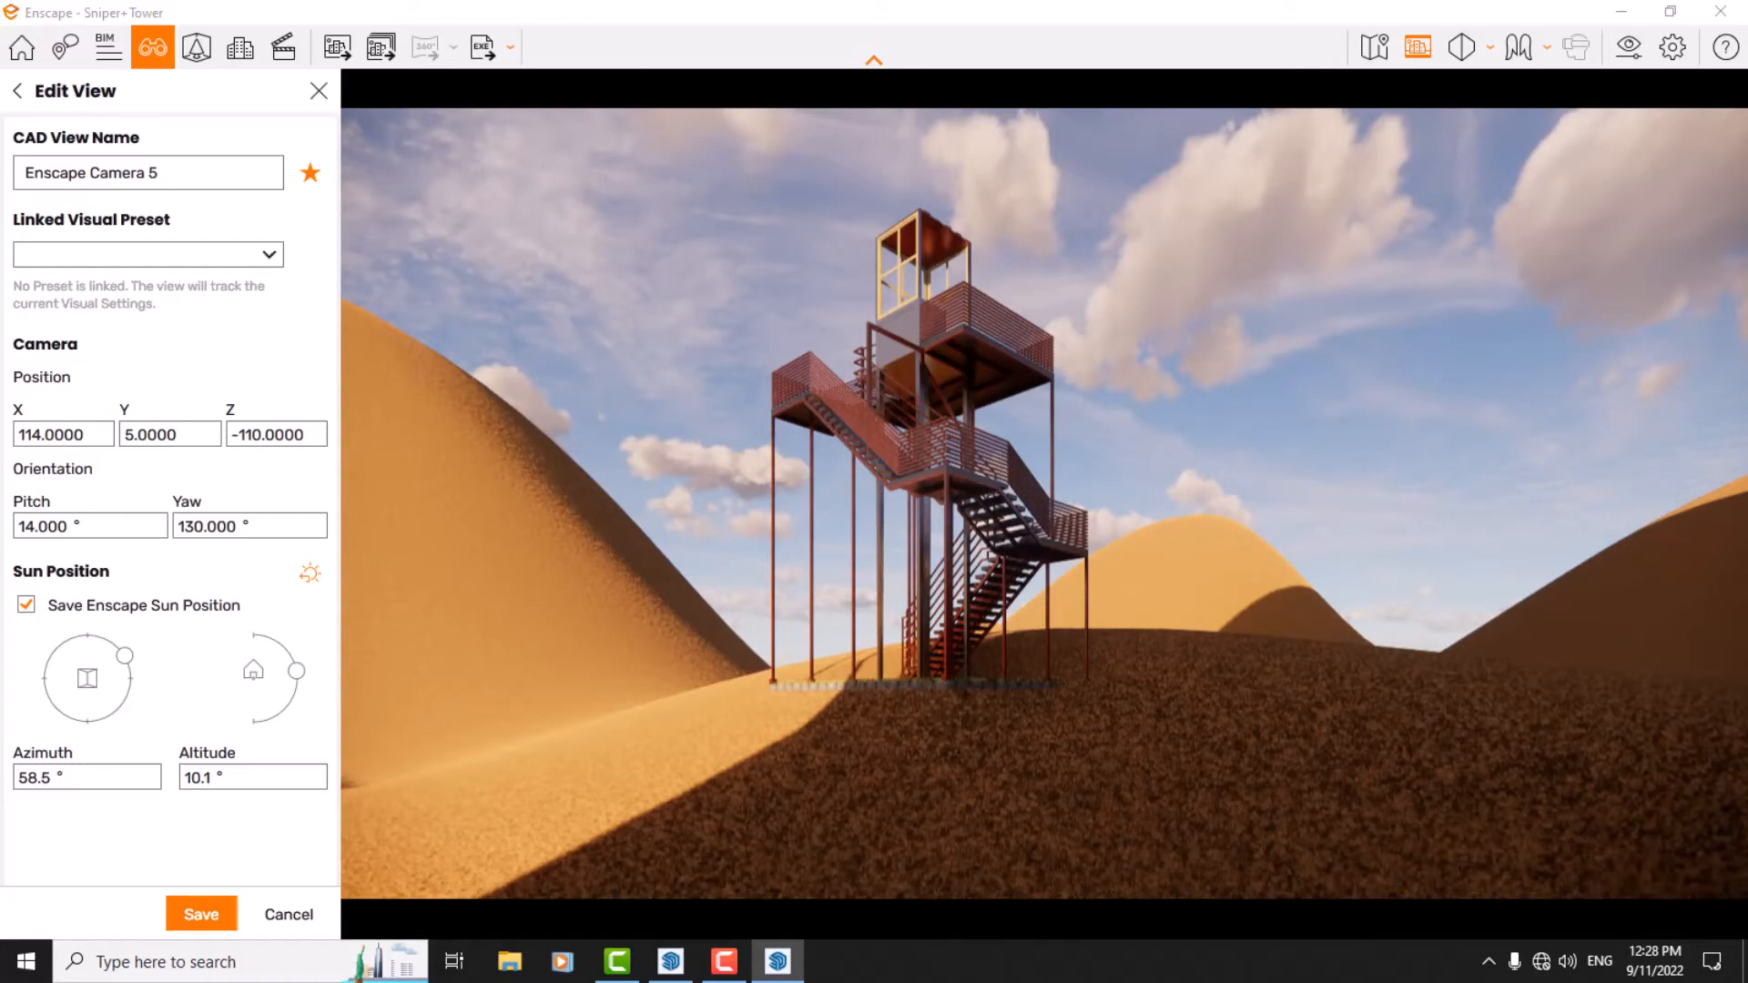
{"action": "left_click_drag", "start_coordinate": [124, 655], "coordinate": [126, 656]}
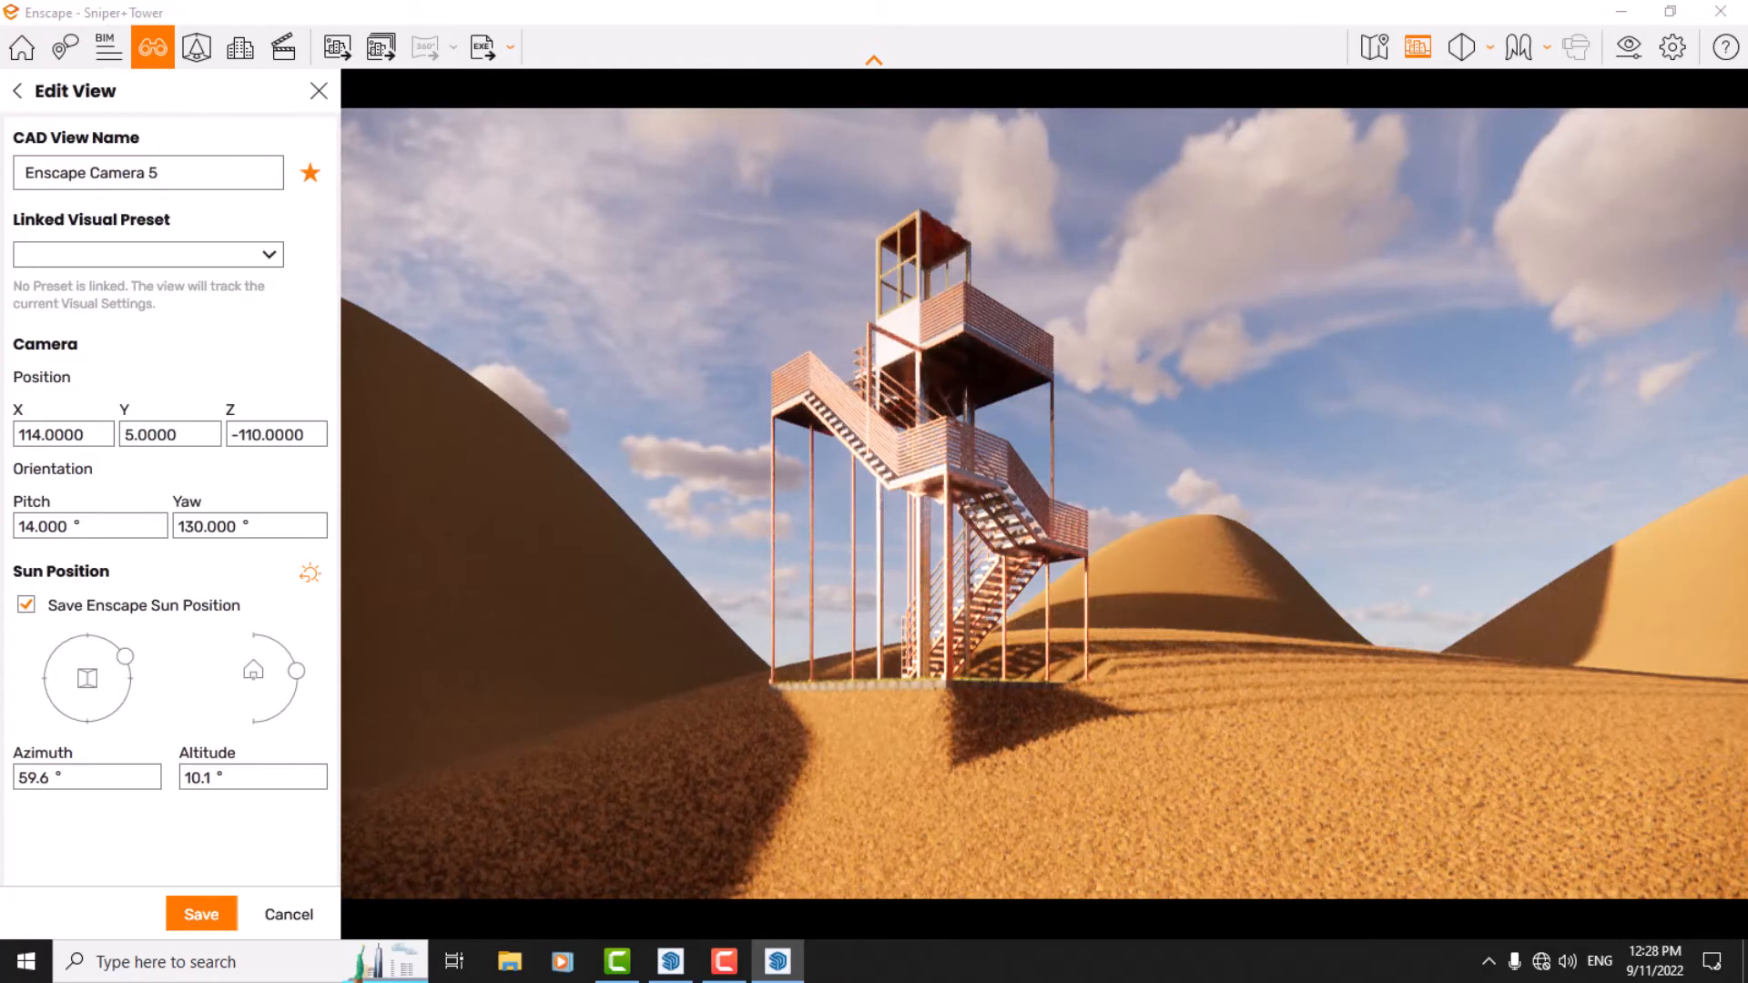
{"action": "left_click_drag", "start_coordinate": [124, 655], "coordinate": [118, 709]}
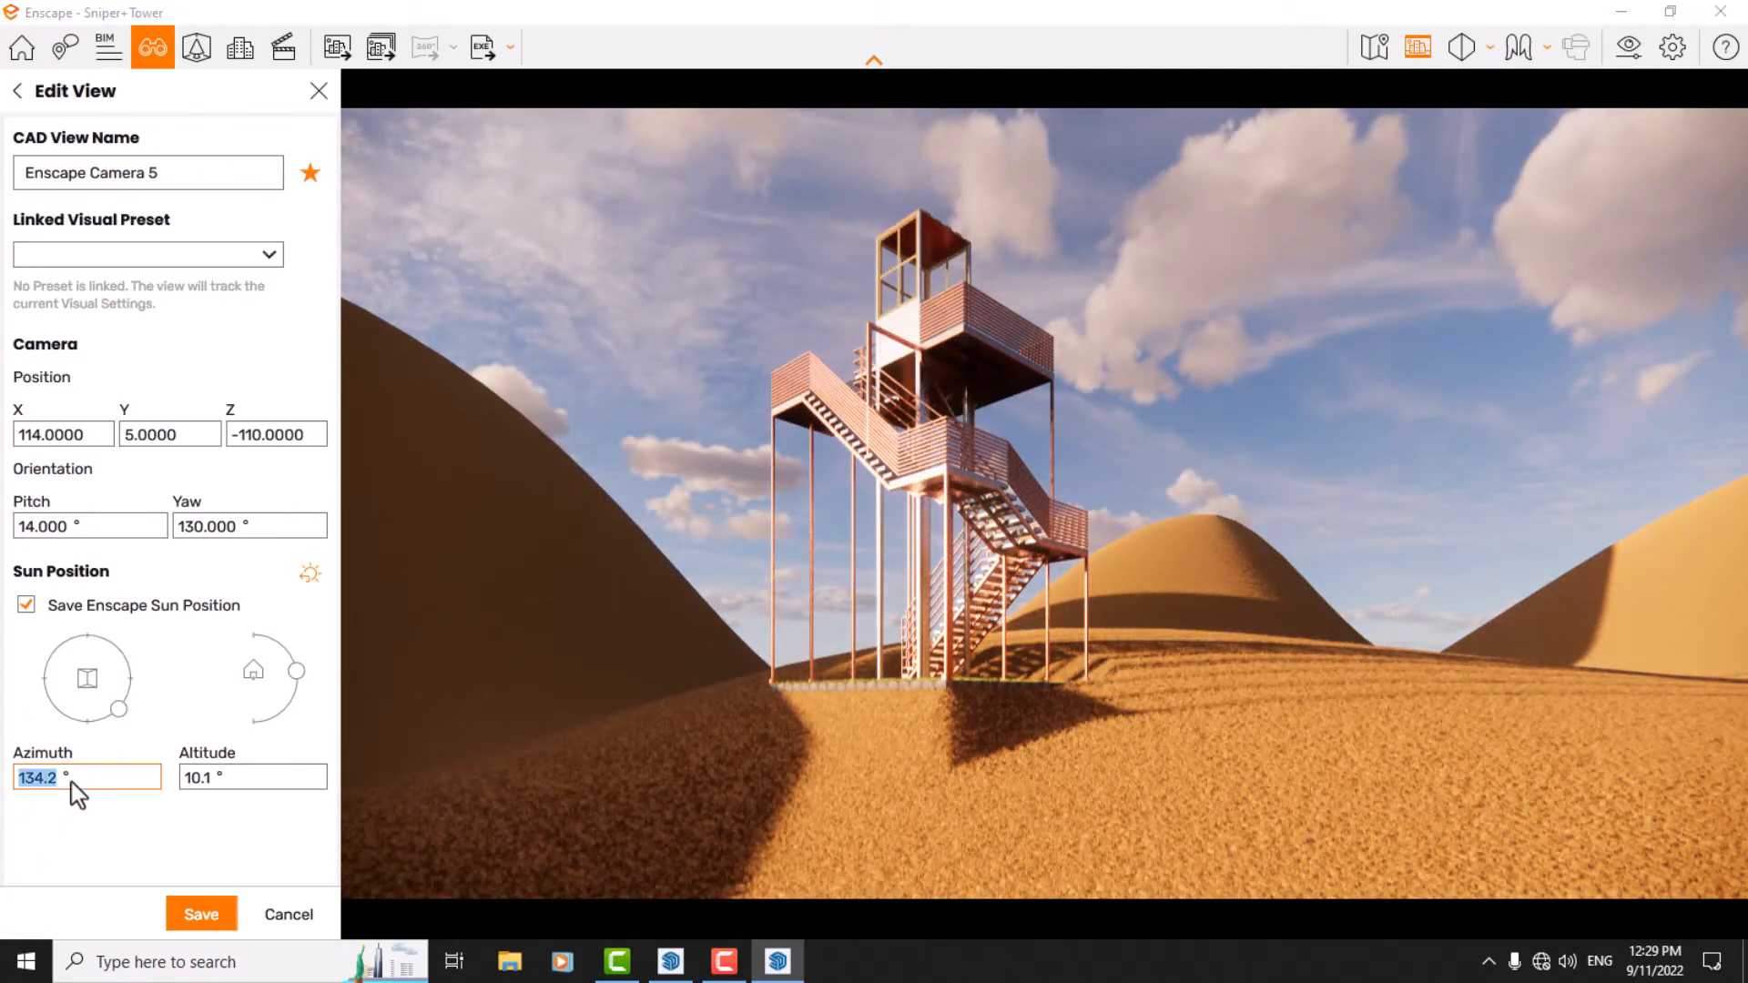
Enter exact sun values of 134° for the azimuth and 10° for the altitude
{"action": "type", "text": "134"}
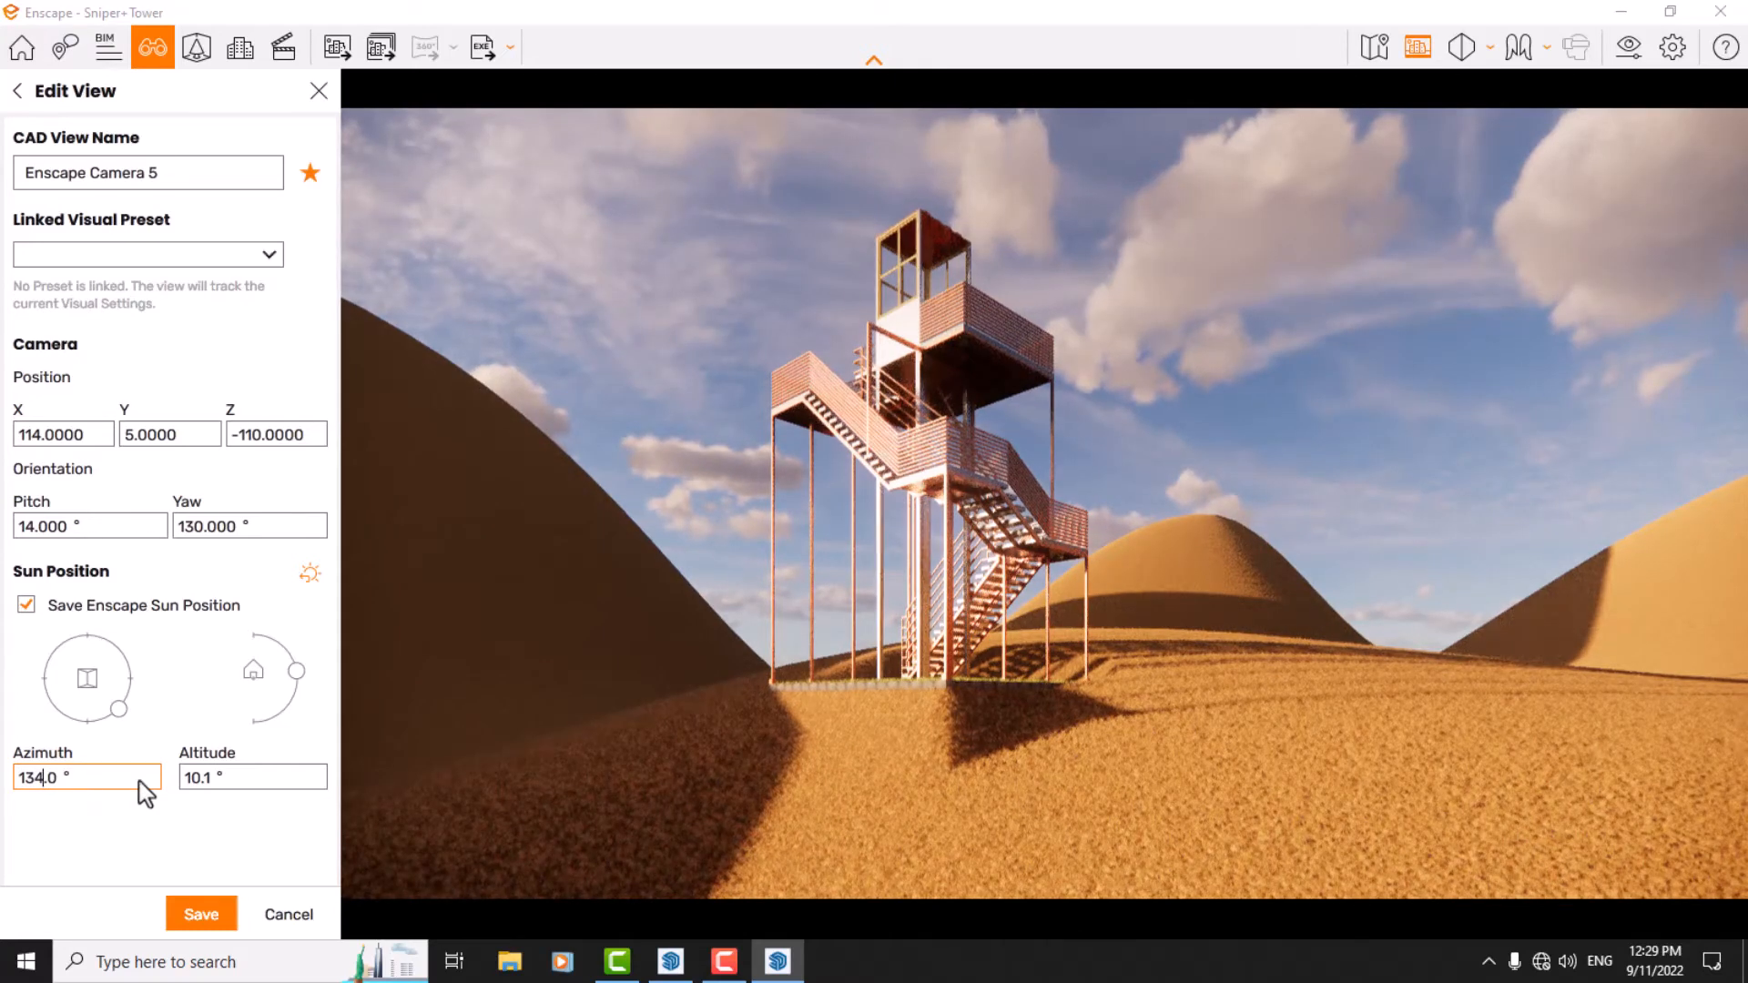
{"action": "left_click", "coordinate": [242, 774]}
{"action": "type", "text": "10"}
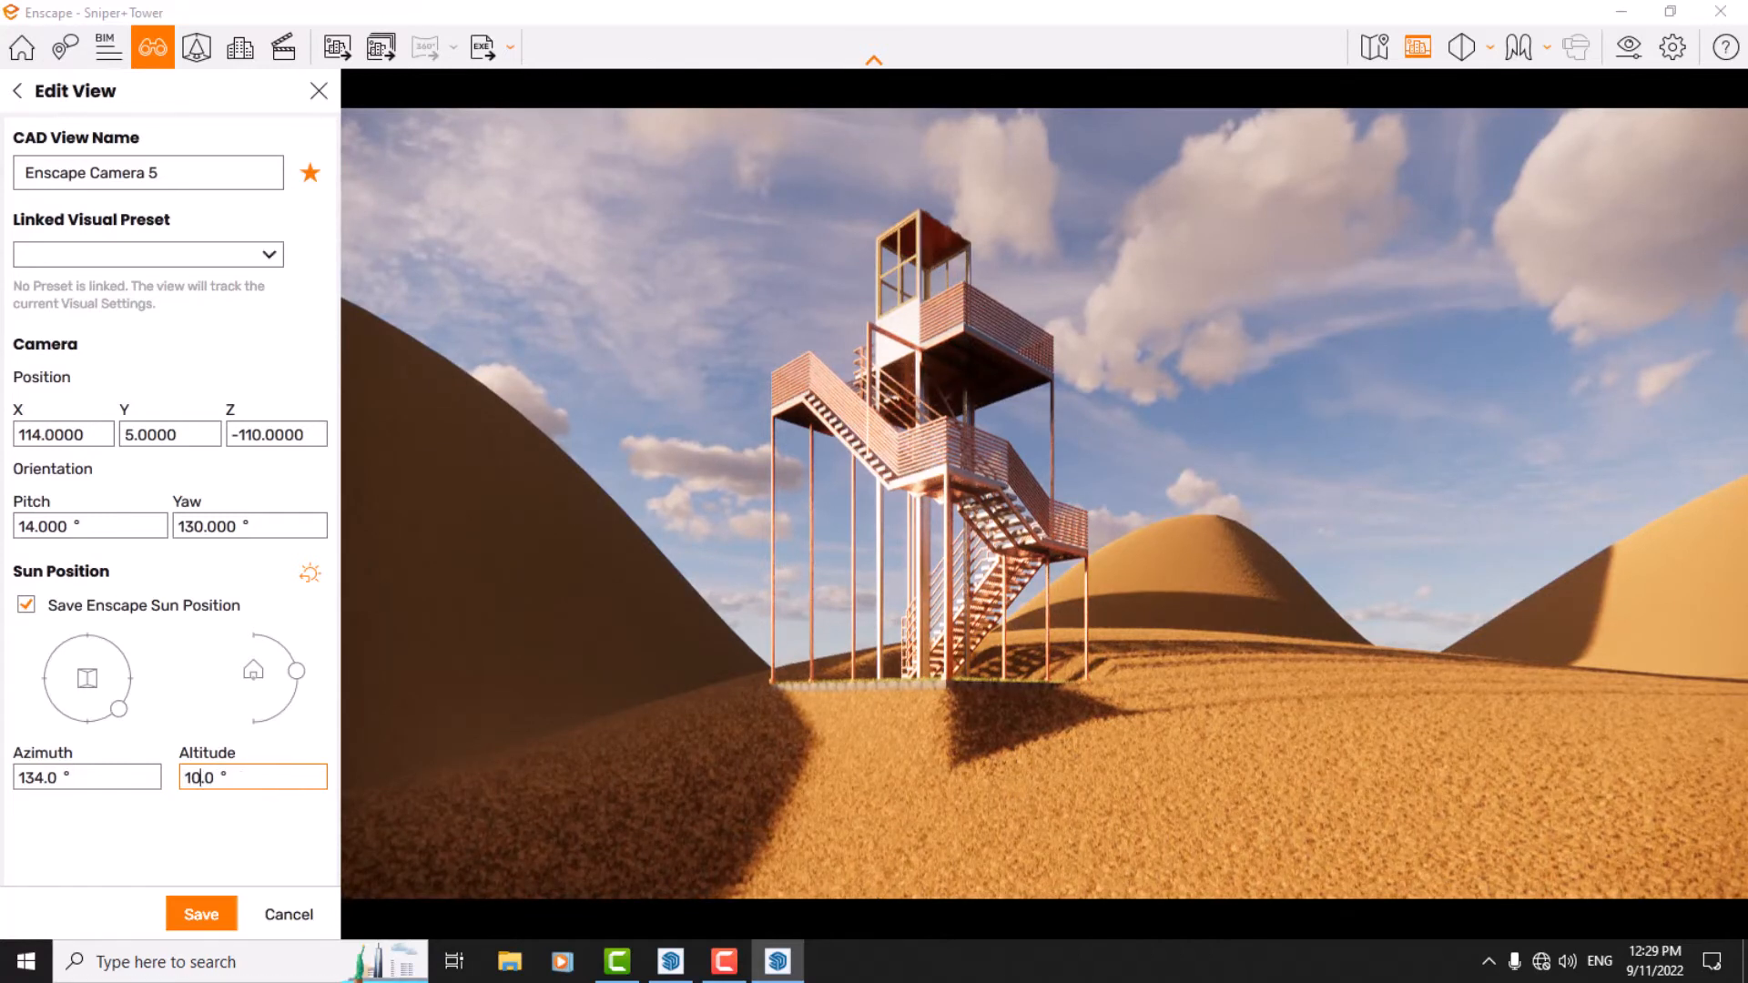
Save the Enscape Camera 5 view with its Enscape sun position and close the view management
{"action": "left_click", "coordinate": [217, 909]}
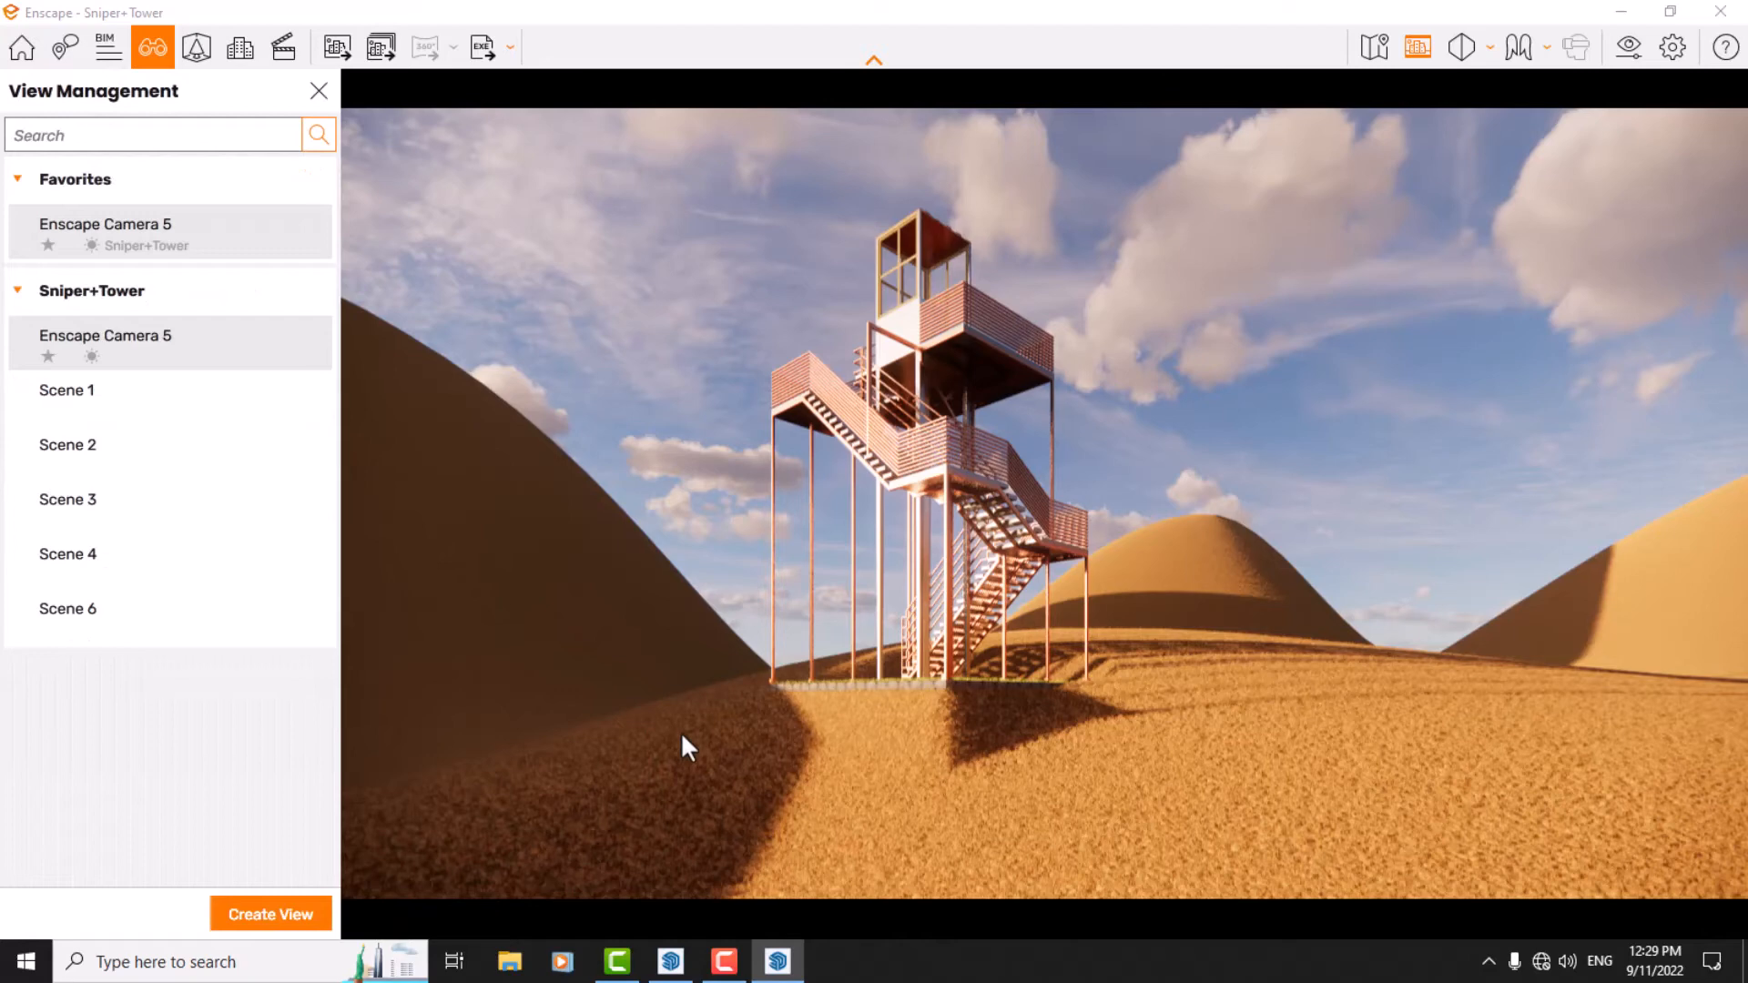
{"action": "left_click", "coordinate": [319, 91]}
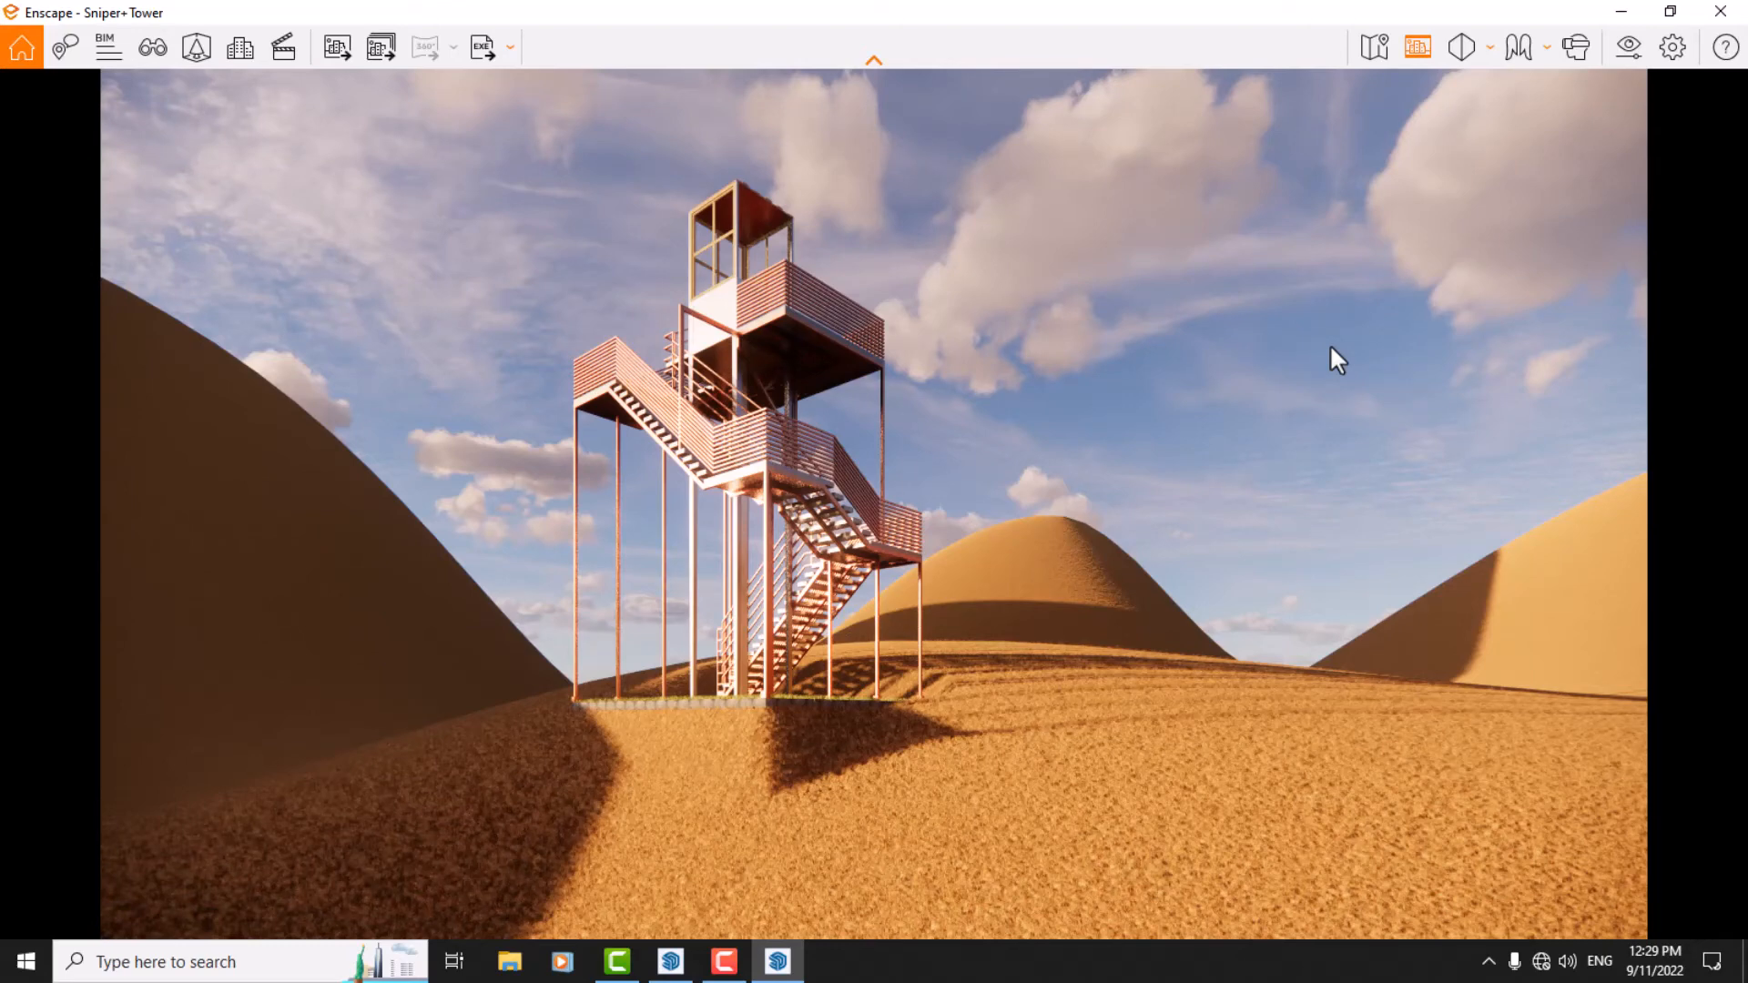
{"action": "key", "text": "v"}
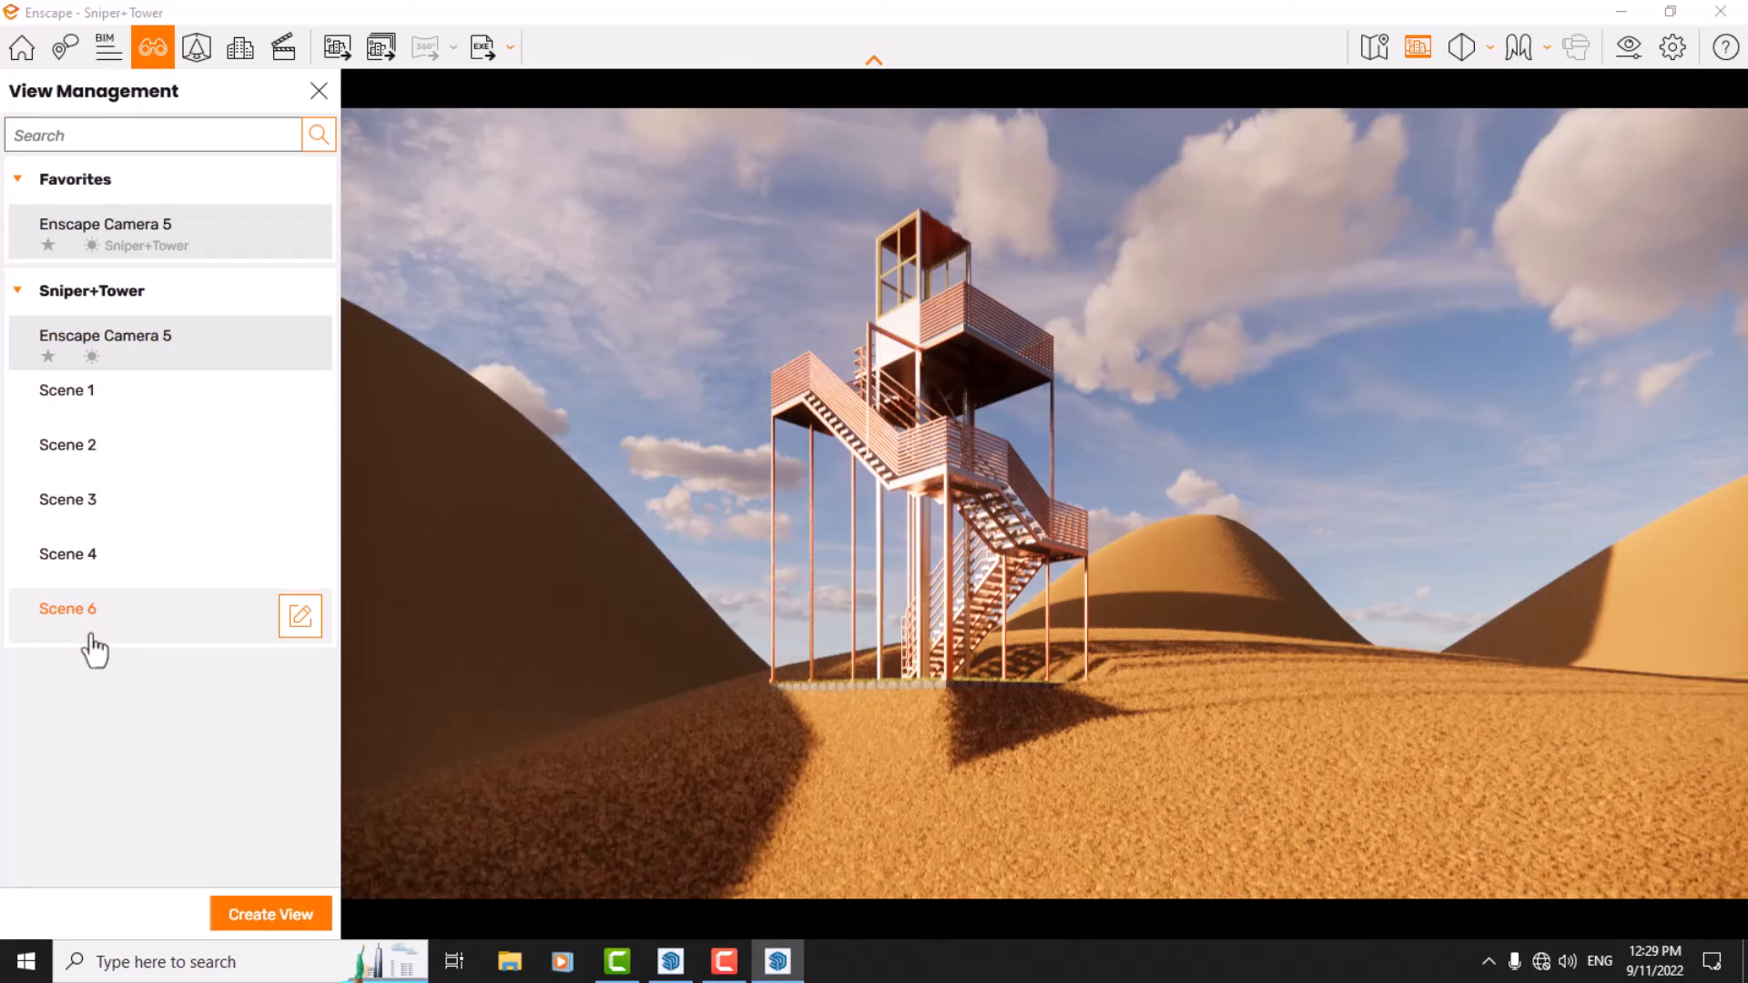
{"action": "left_click", "coordinate": [90, 415]}
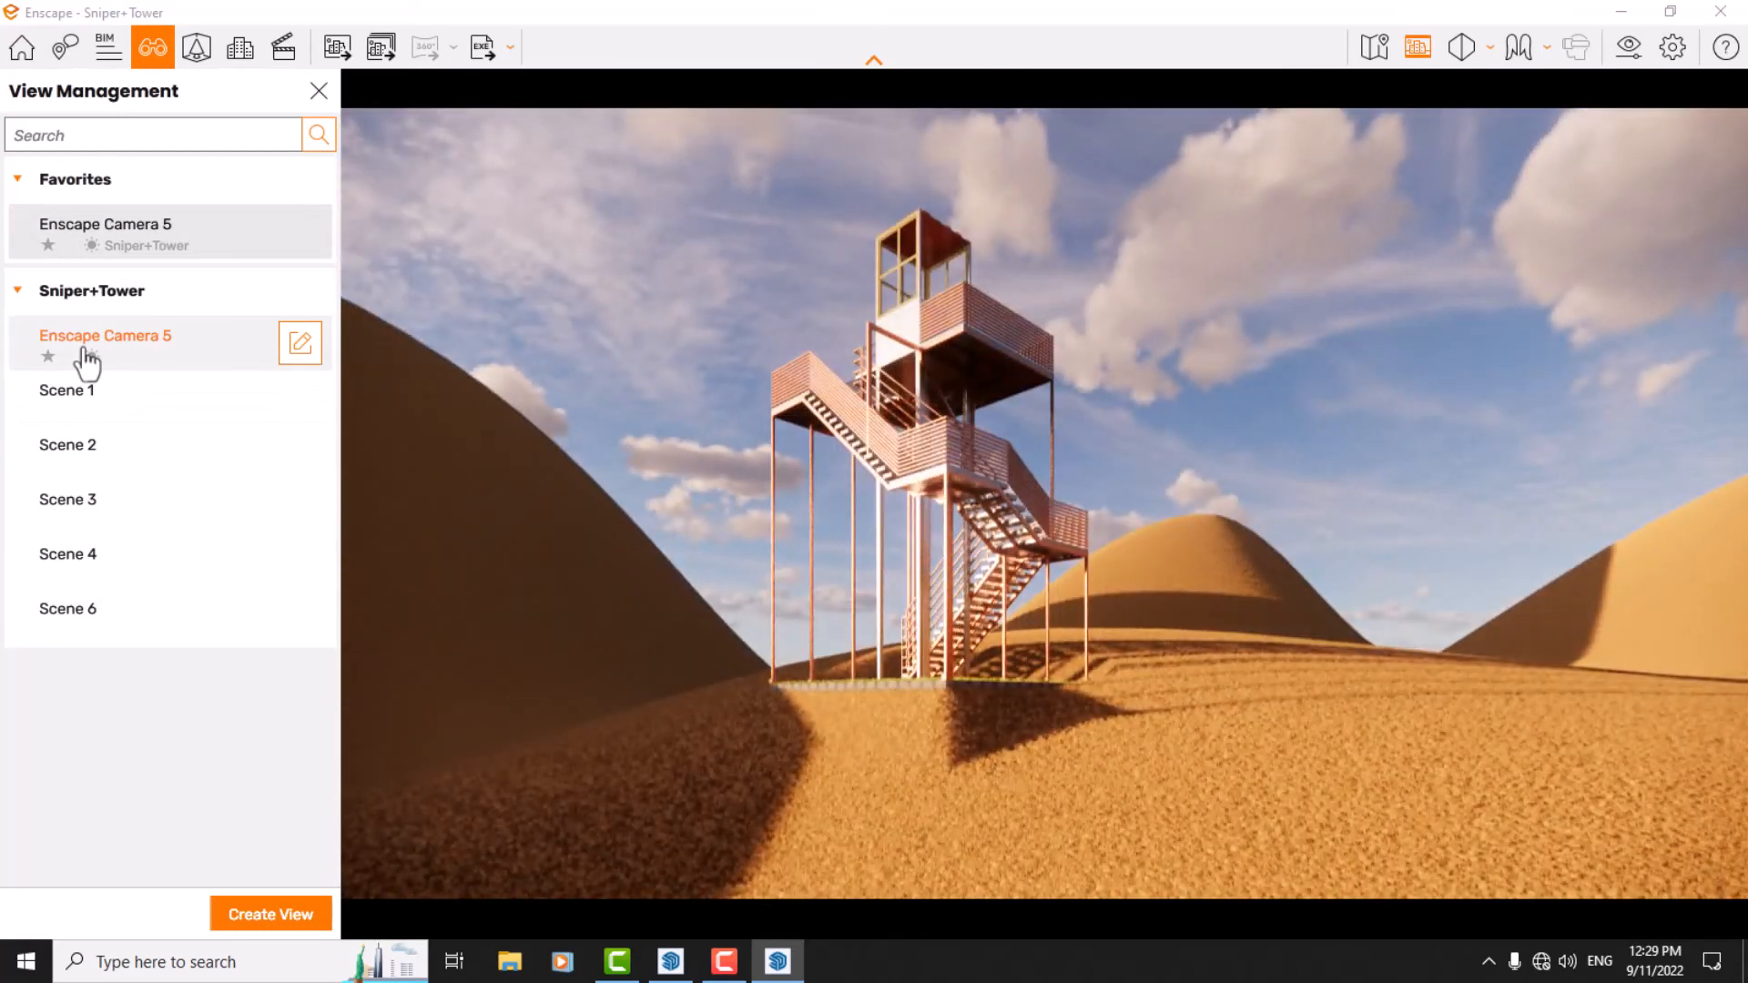
{"action": "left_click", "coordinate": [286, 910]}
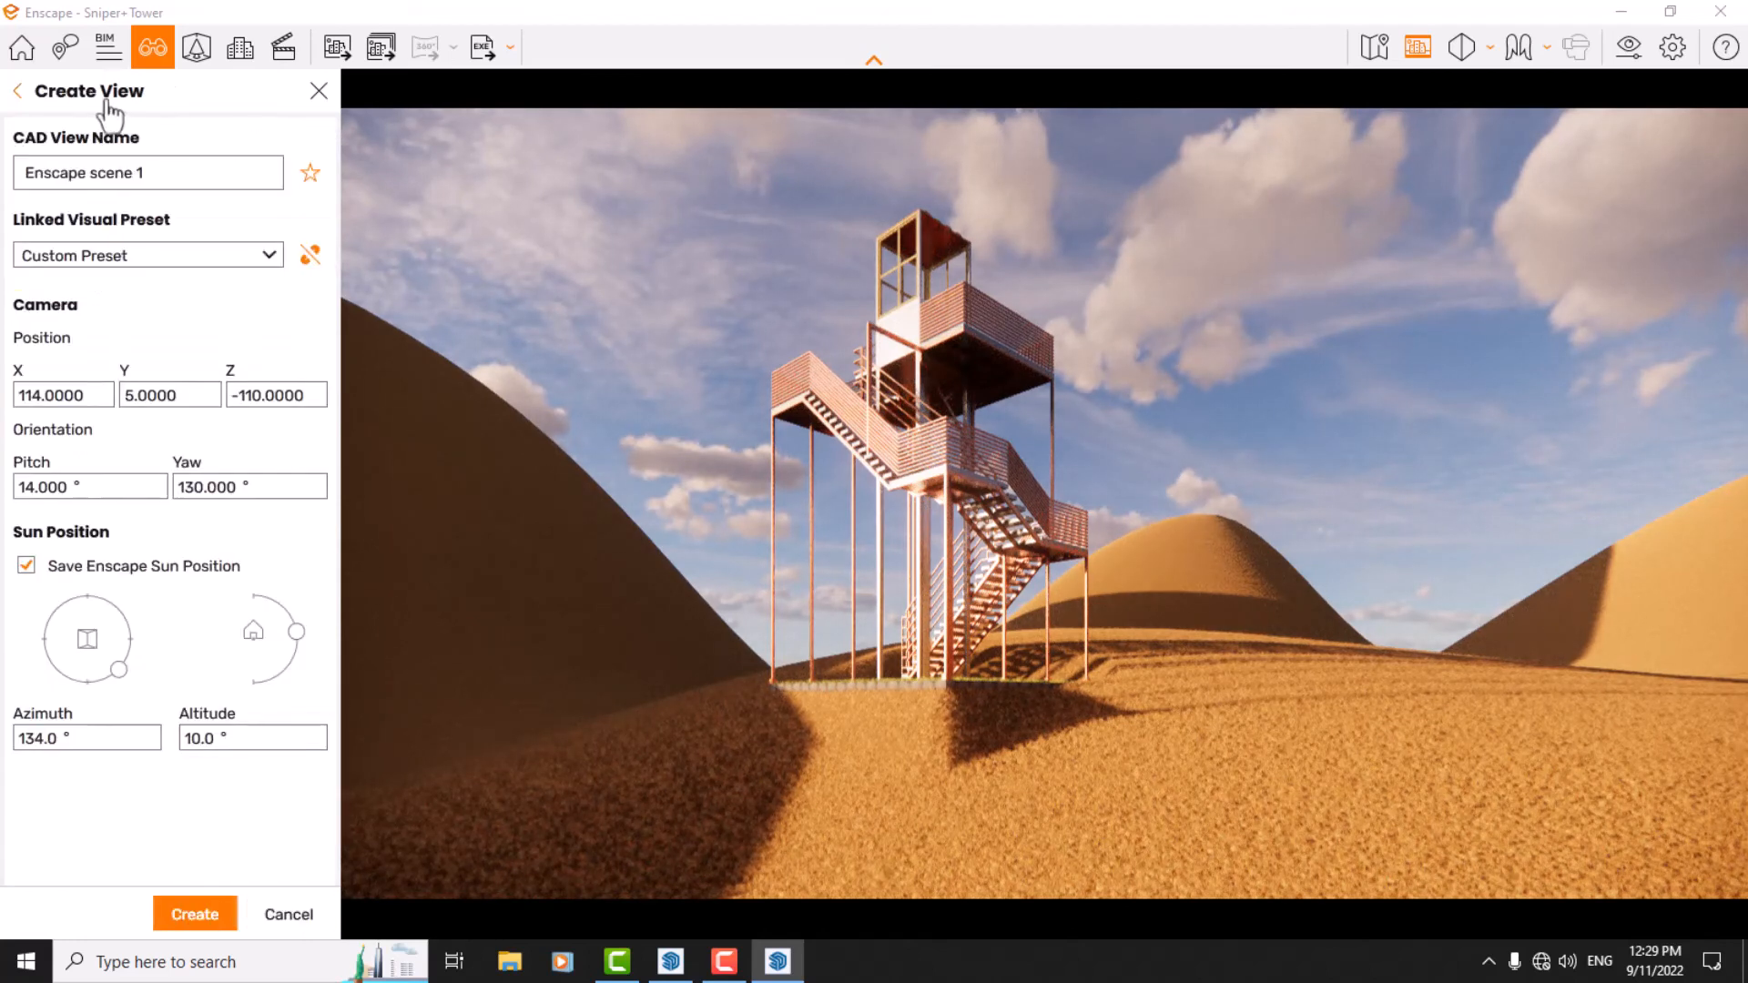
{"action": "left_click", "coordinate": [288, 914]}
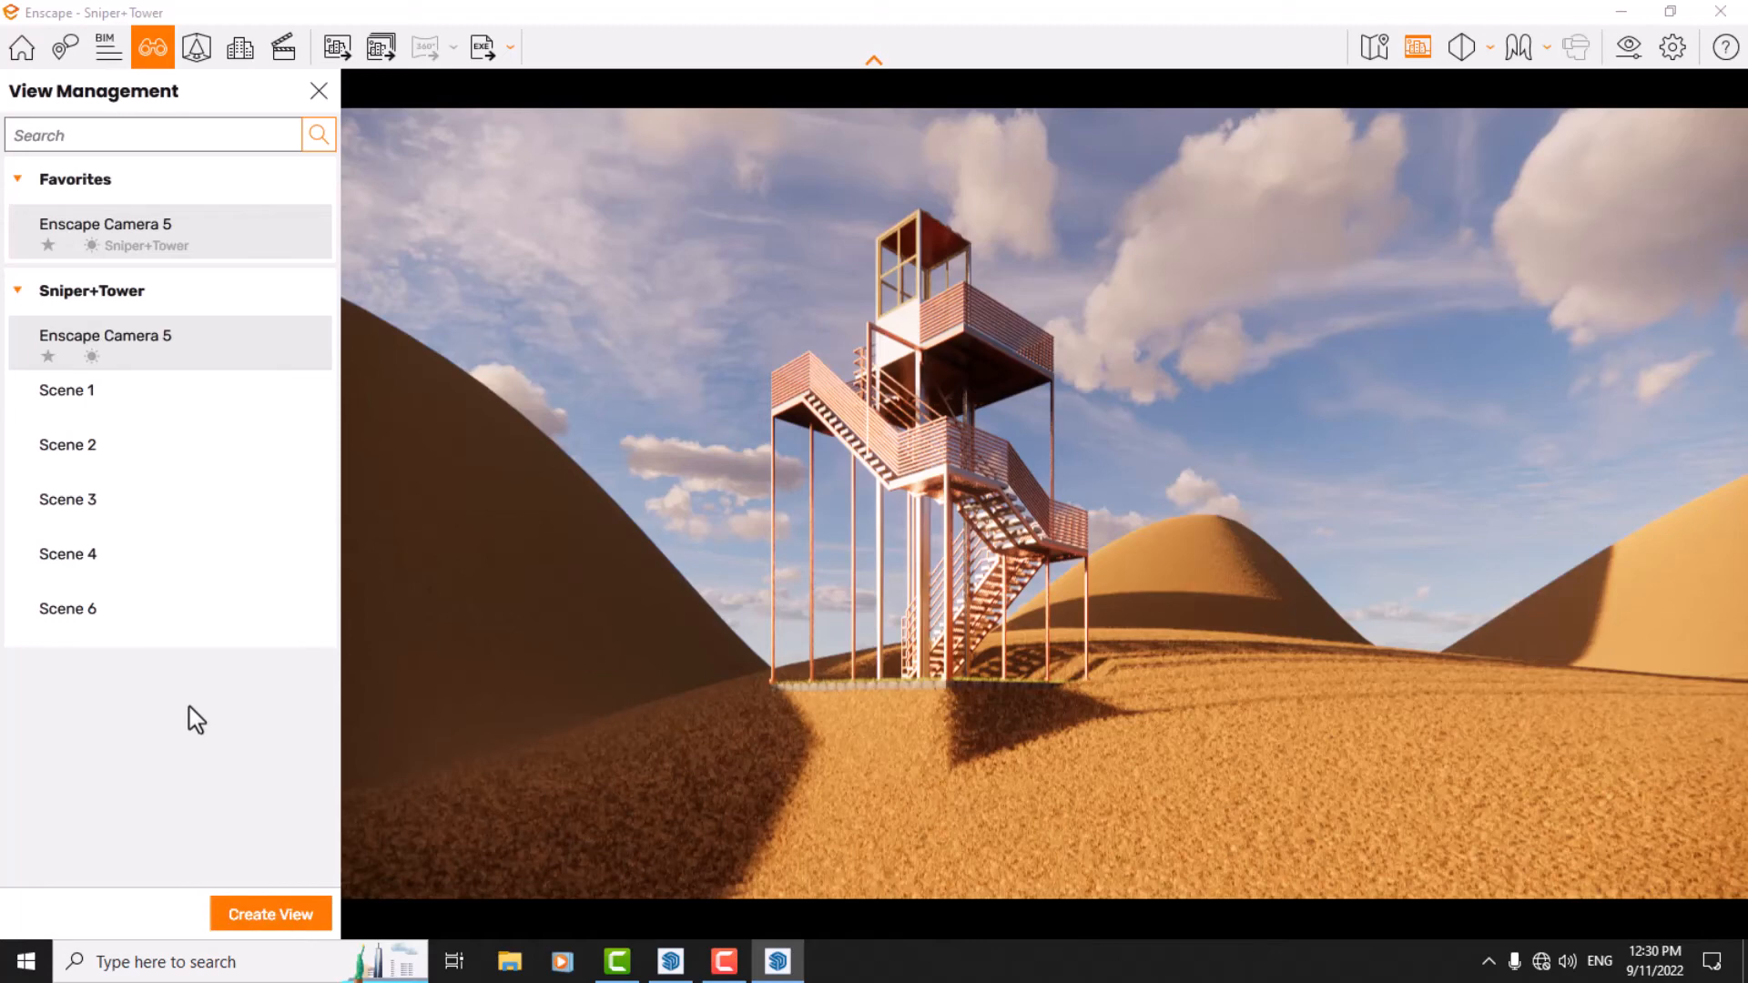
Reframe the tower from a higher viewpoint and try creating a new view from that camera, discarding the unsaved view
{"action": "left_click_drag", "start_coordinate": [980, 450], "coordinate": [1104, 378]}
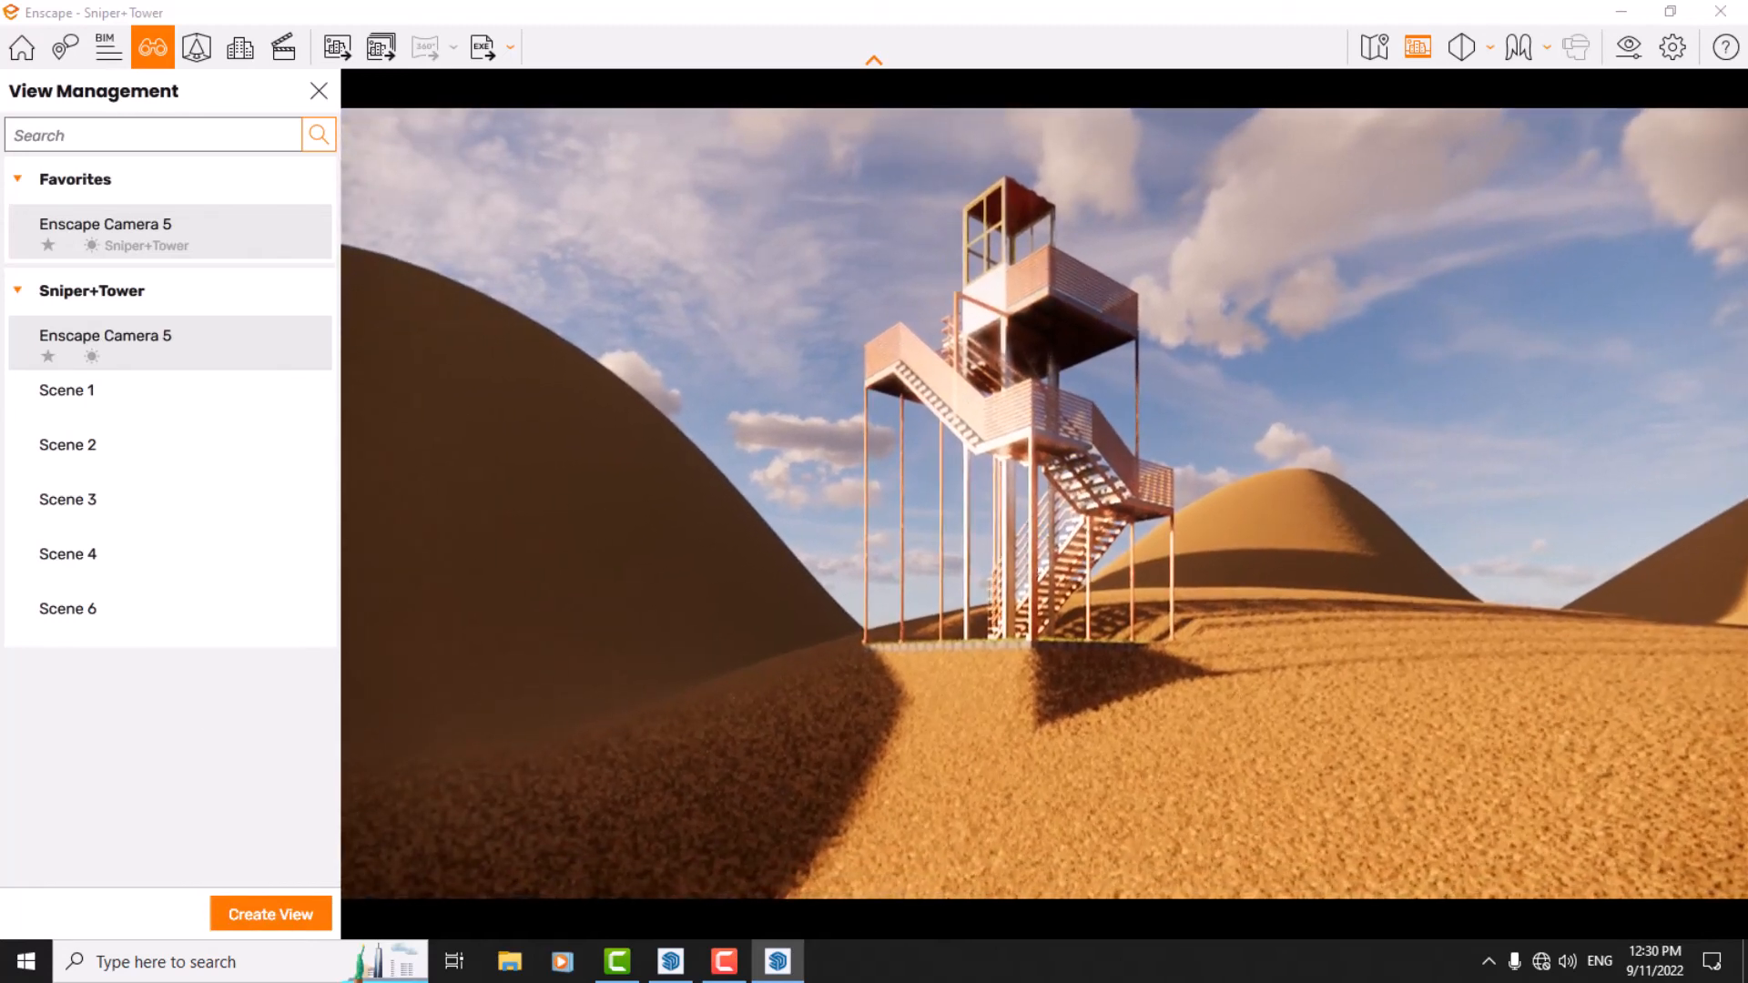
{"action": "right_click_drag", "start_coordinate": [1102, 359], "coordinate": [1061, 510]}
{"action": "left_click", "coordinate": [267, 557]}
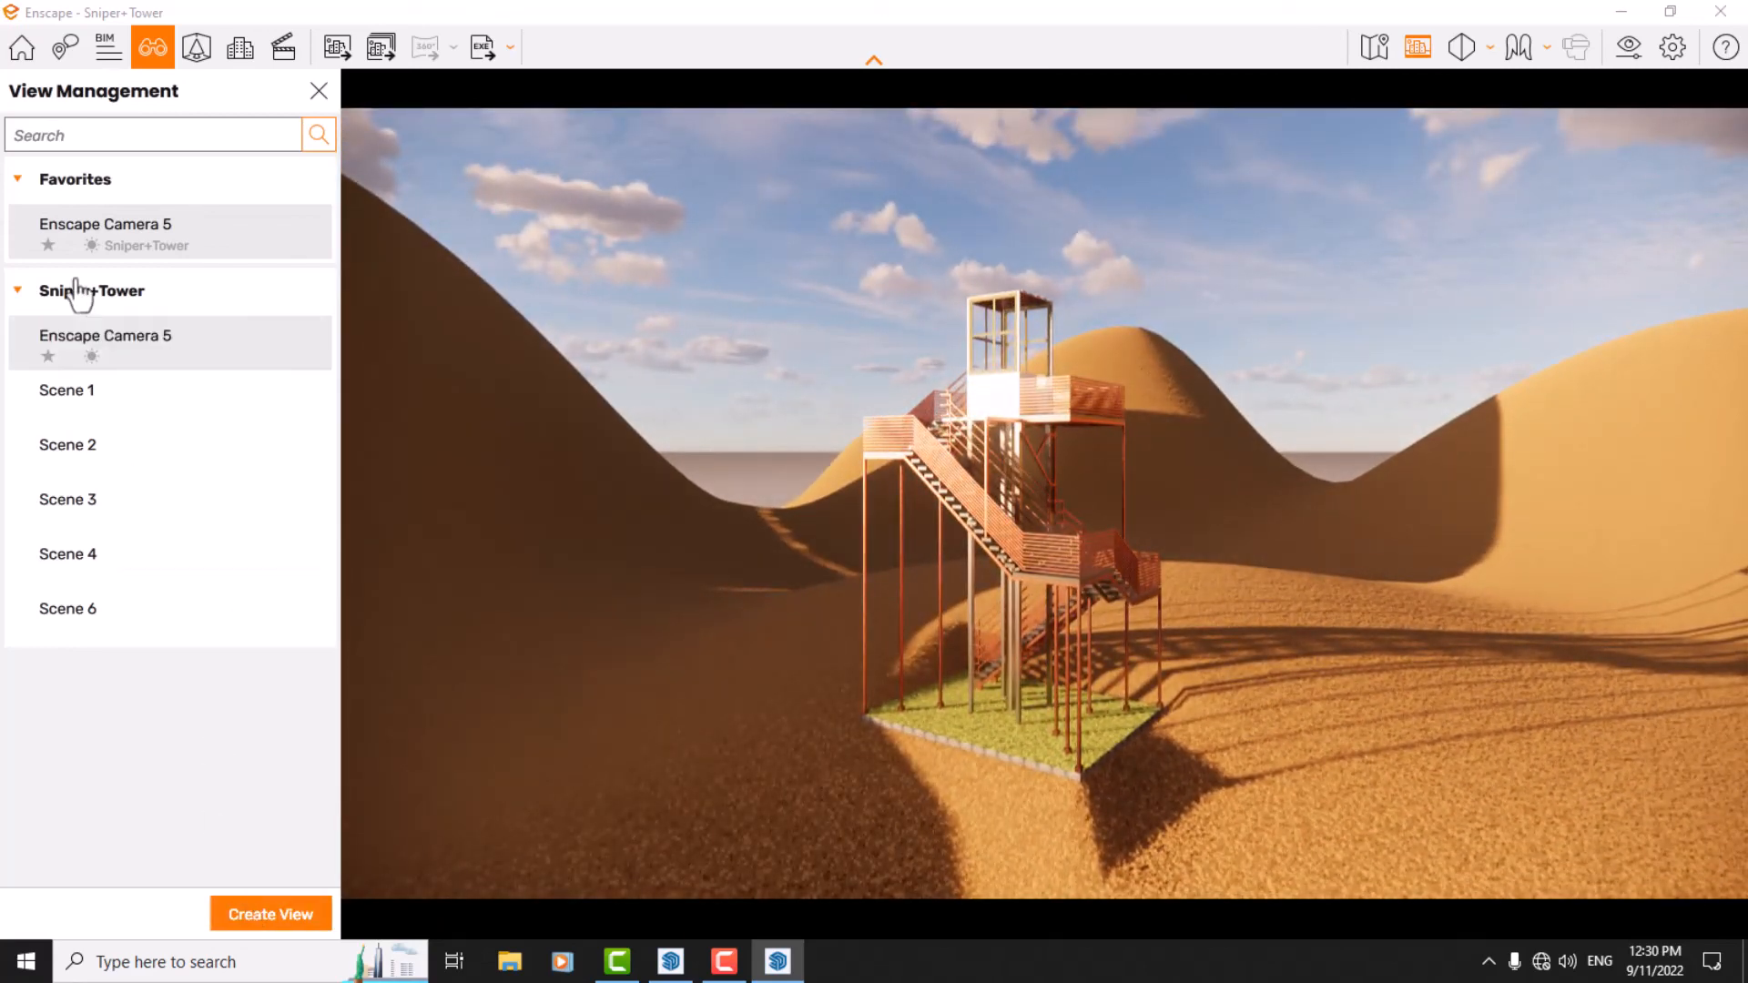
{"action": "left_click", "coordinate": [254, 910]}
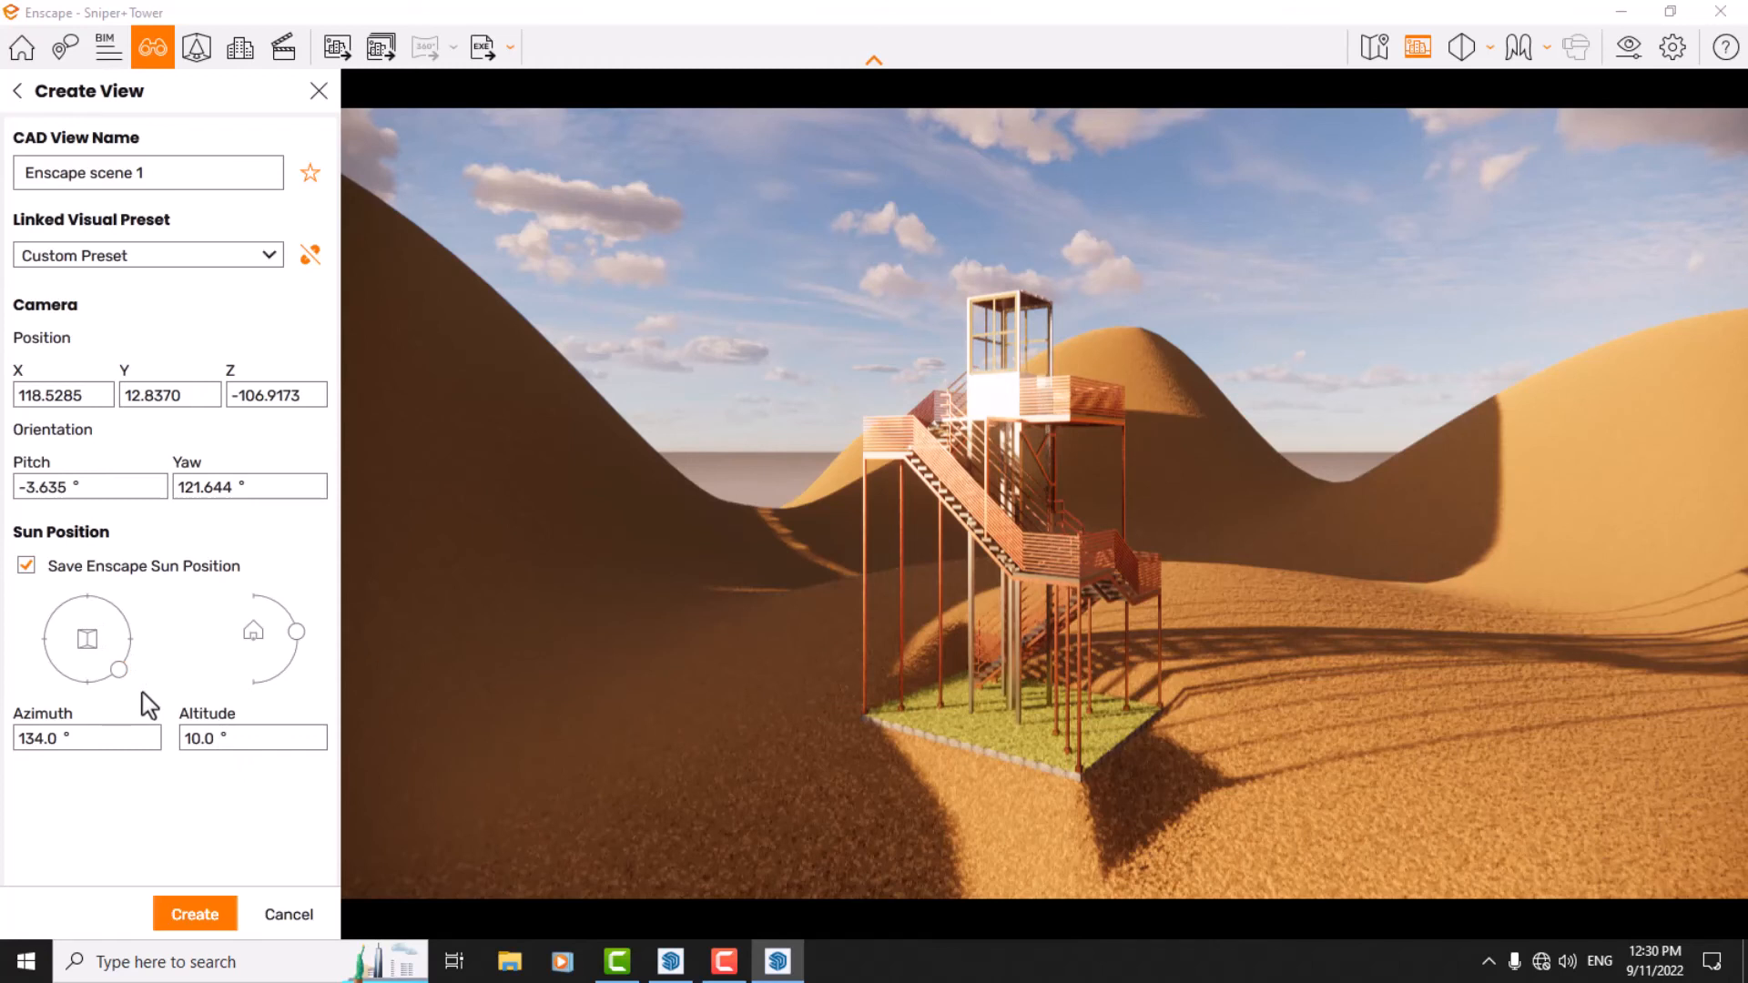
{"action": "triple_click", "coordinate": [155, 172]}
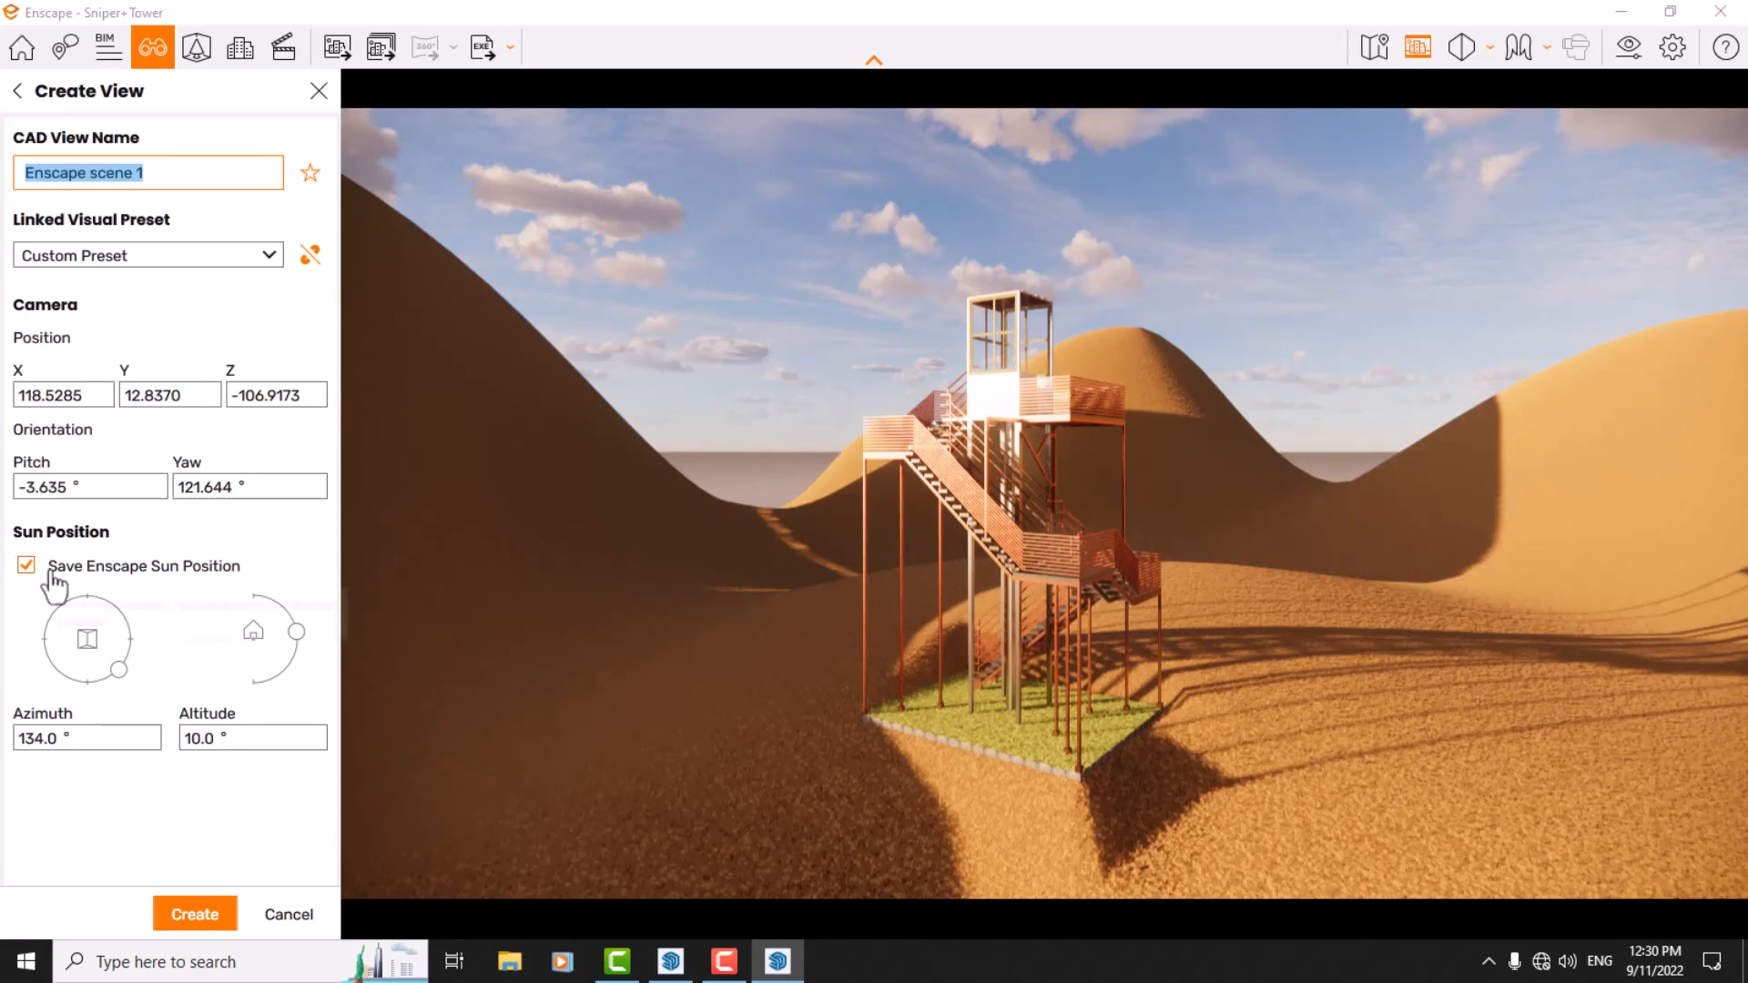
{"action": "left_click", "coordinate": [303, 916]}
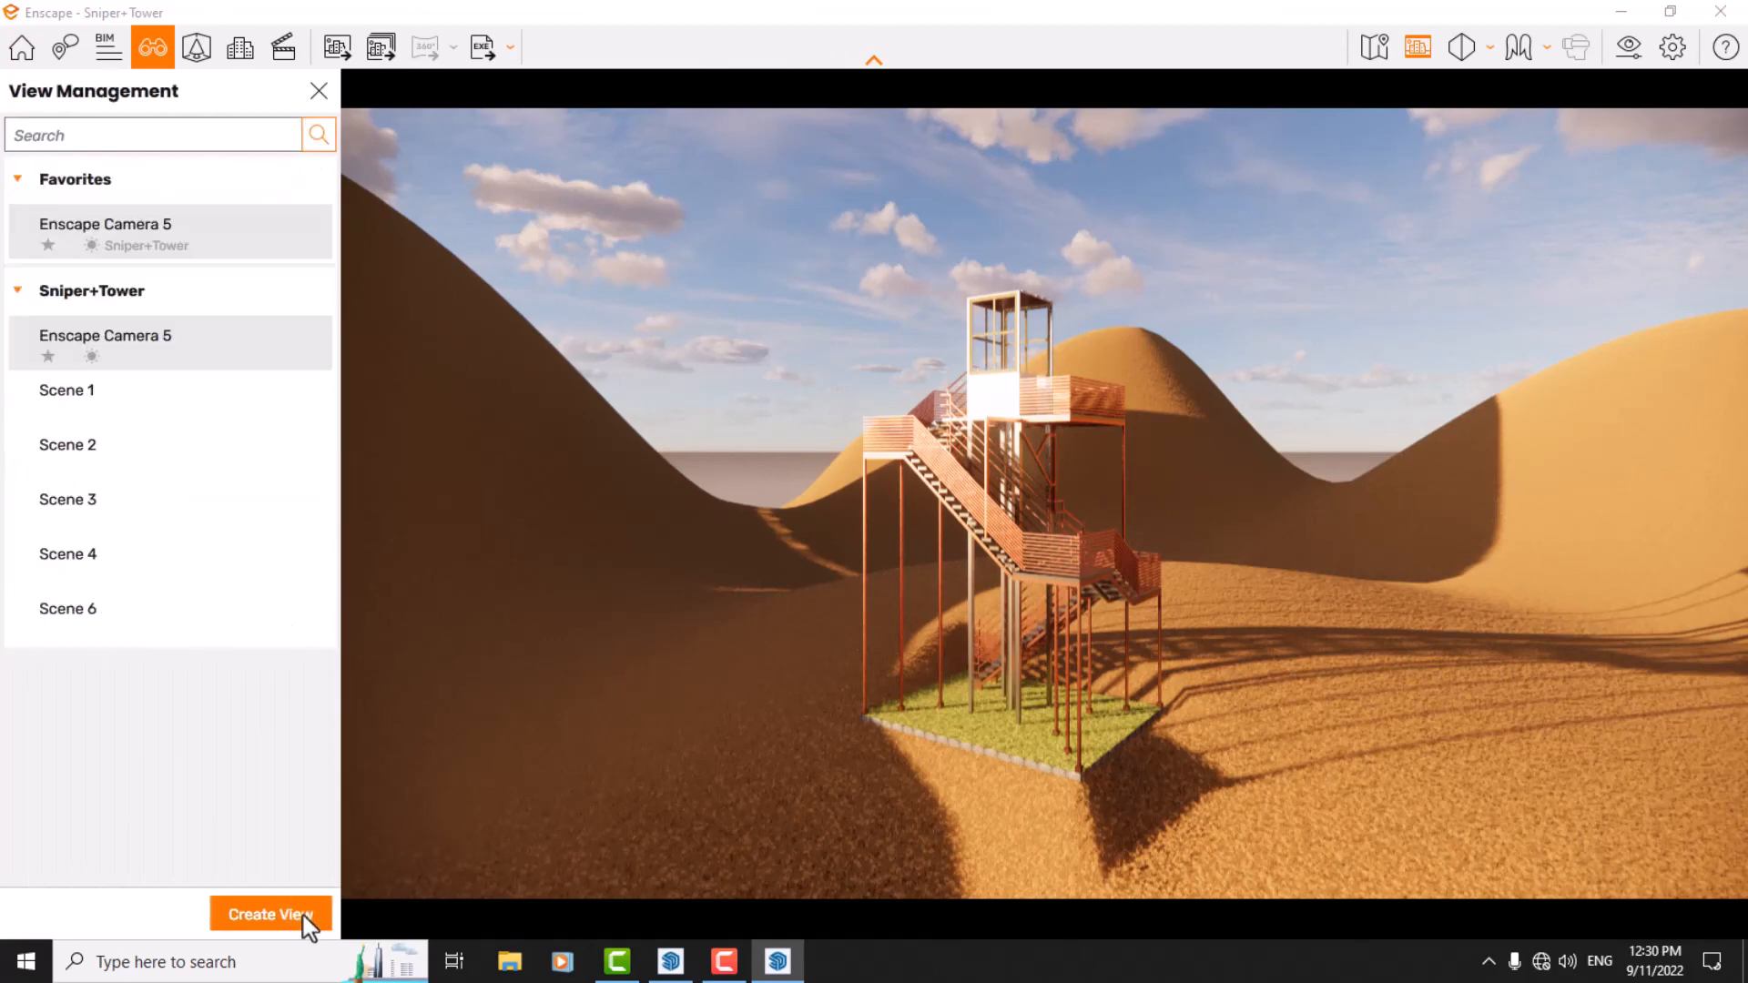
Restore the favorite Enscape Camera 5 view and close the view management
{"action": "left_click", "coordinate": [130, 233]}
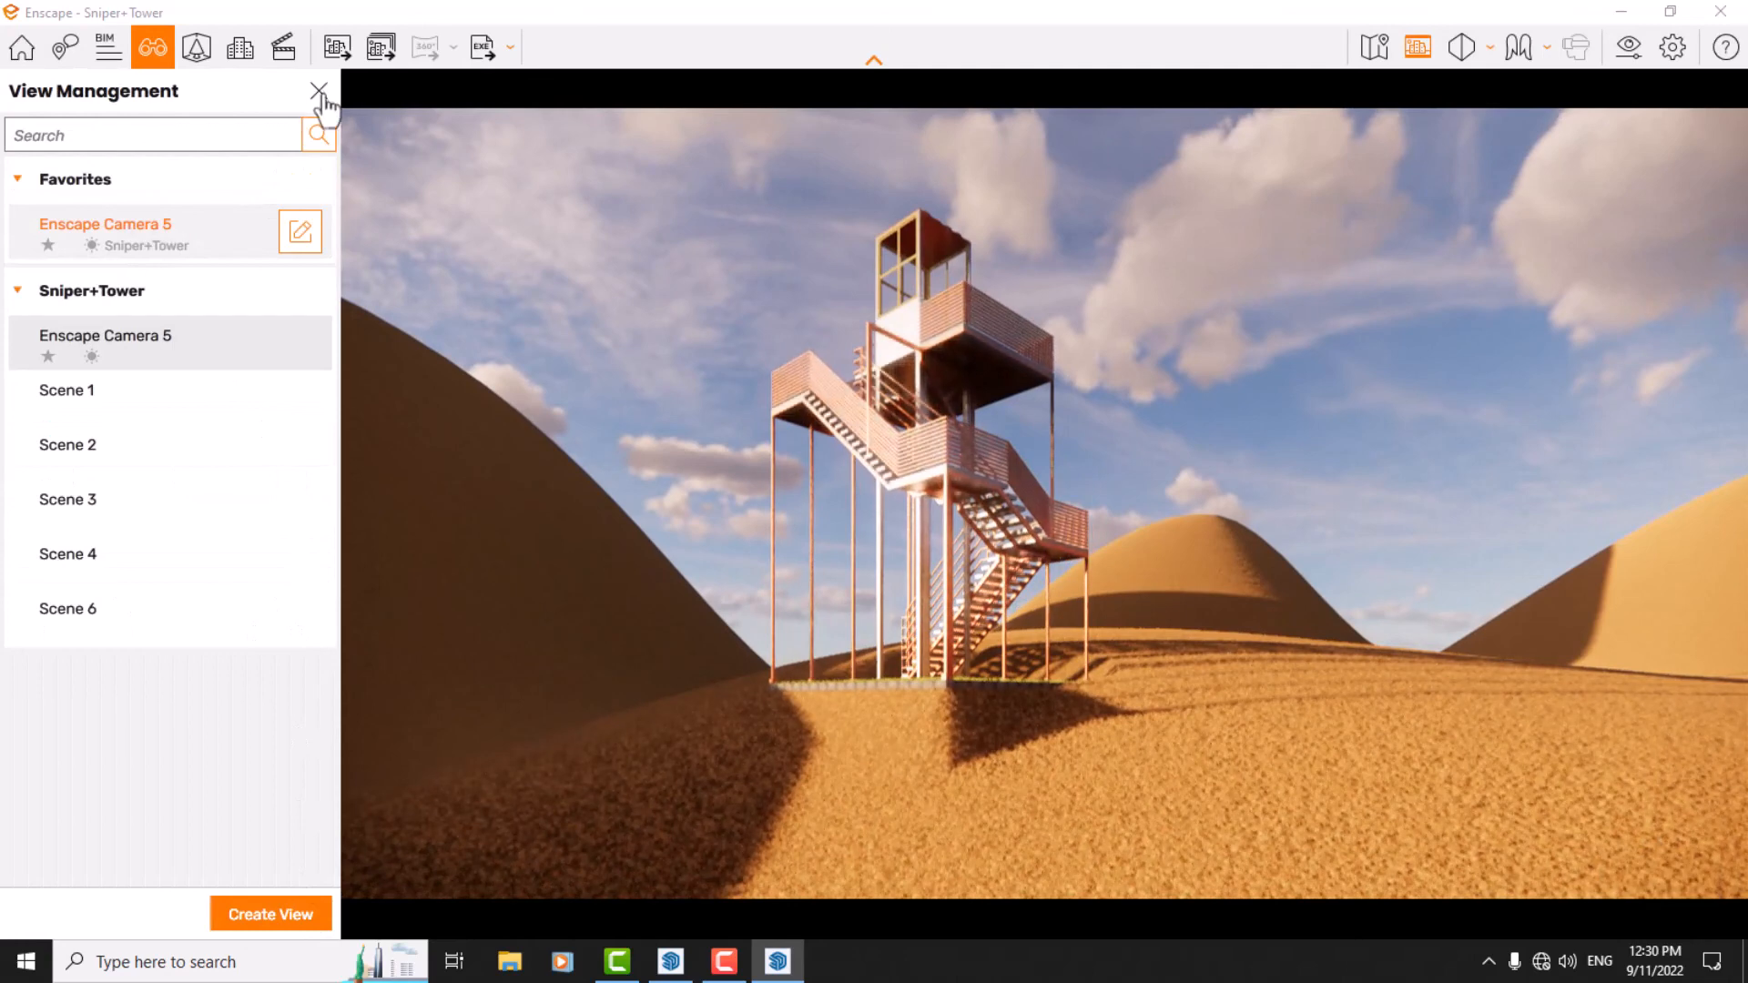
{"action": "left_click", "coordinate": [318, 91]}
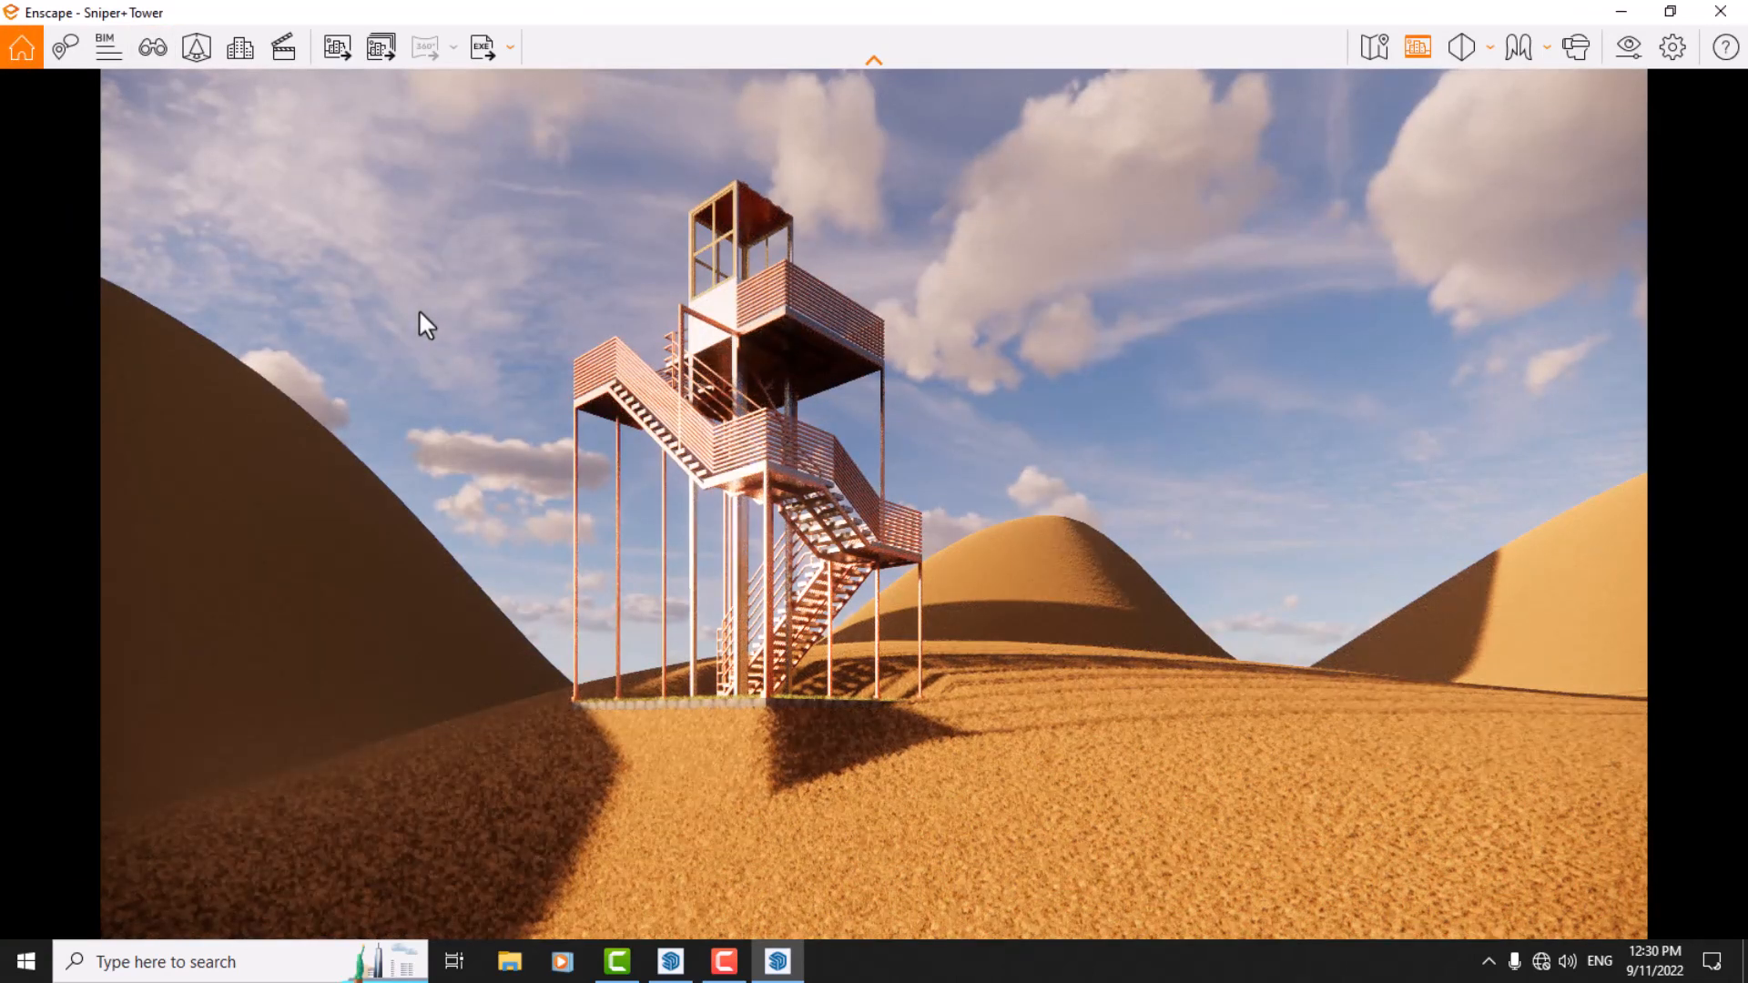